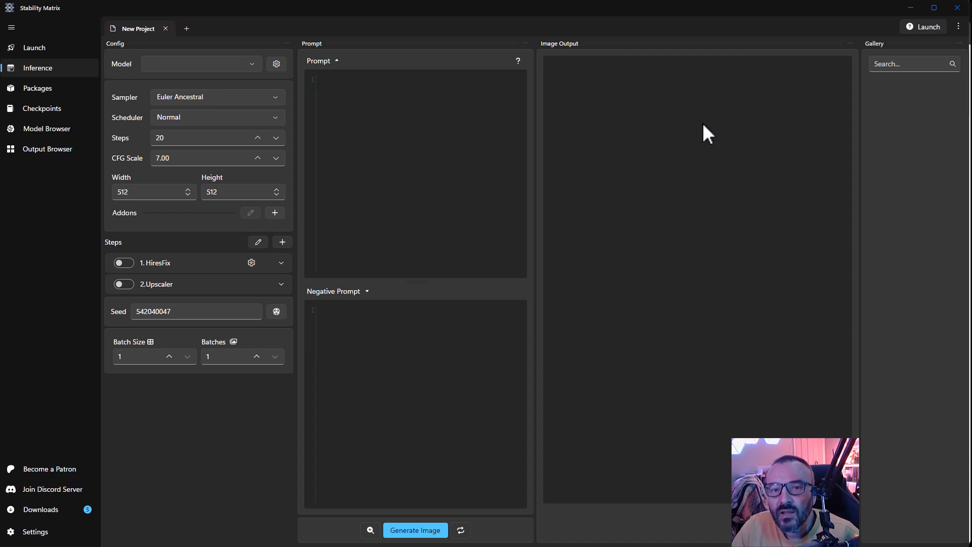
# Review the installed packages and the StabilityMatrix GitHub page down to its Windows, Linux and macOS download links
pyautogui.click(30, 88)
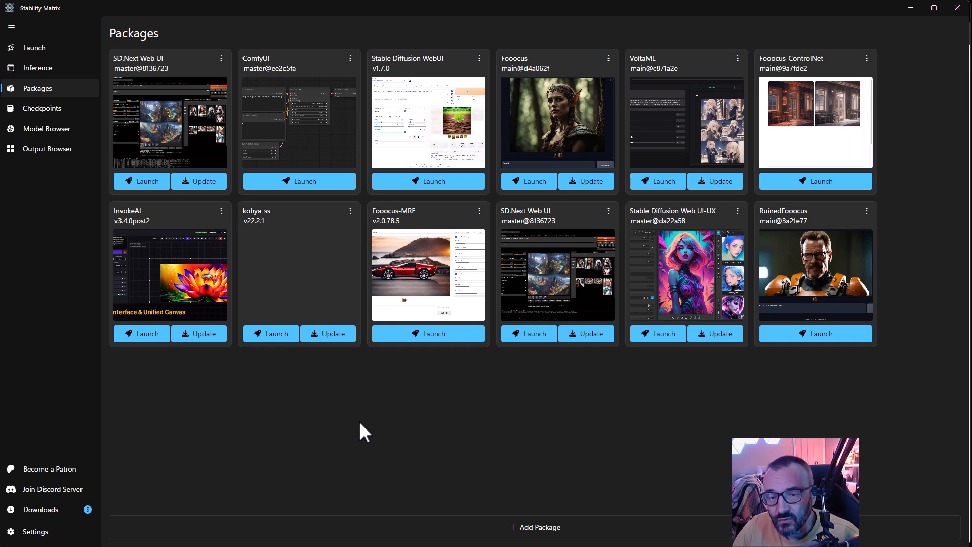
pyautogui.hotkey('alt', 'Tab')
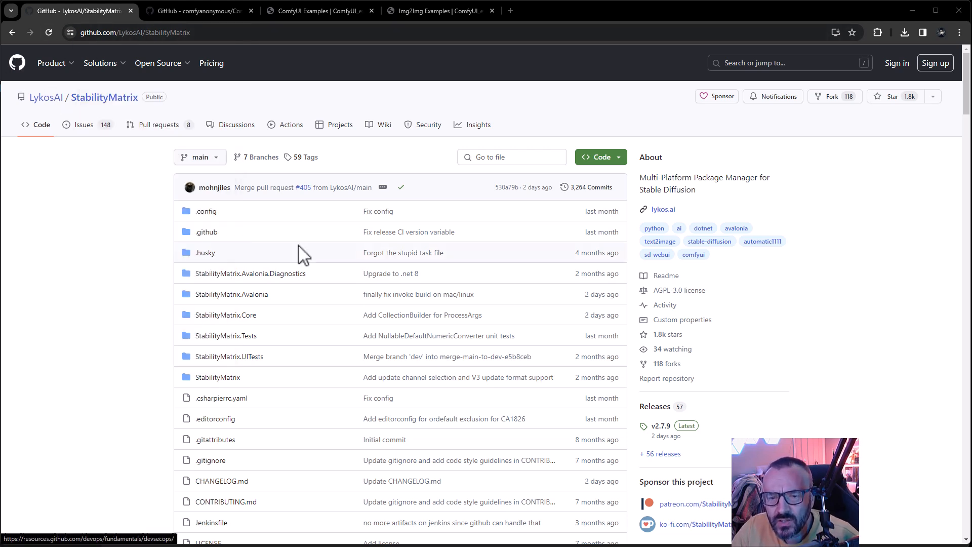
pyautogui.scroll(-14, 96, 326)
pyautogui.scroll(-9, 102, 319)
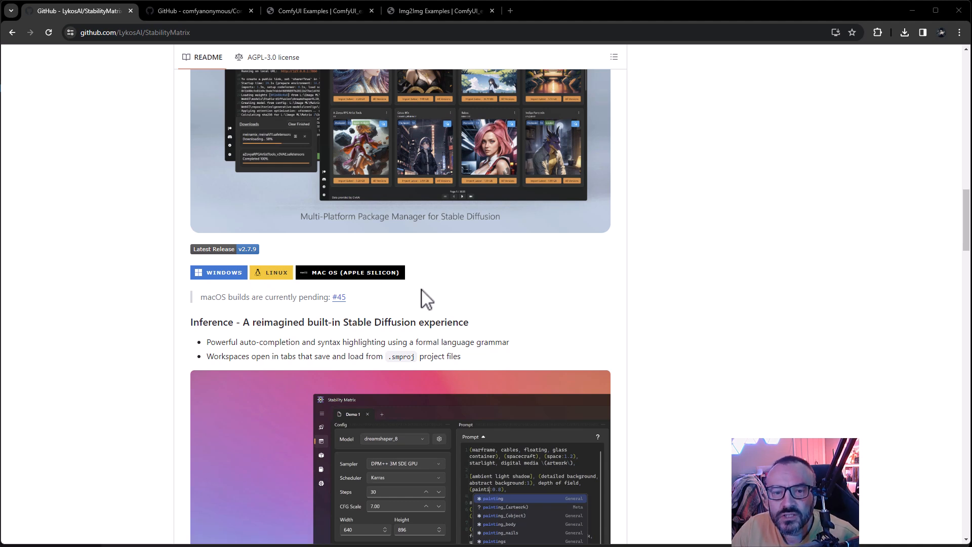
pyautogui.hotkey('alt', 'Tab')
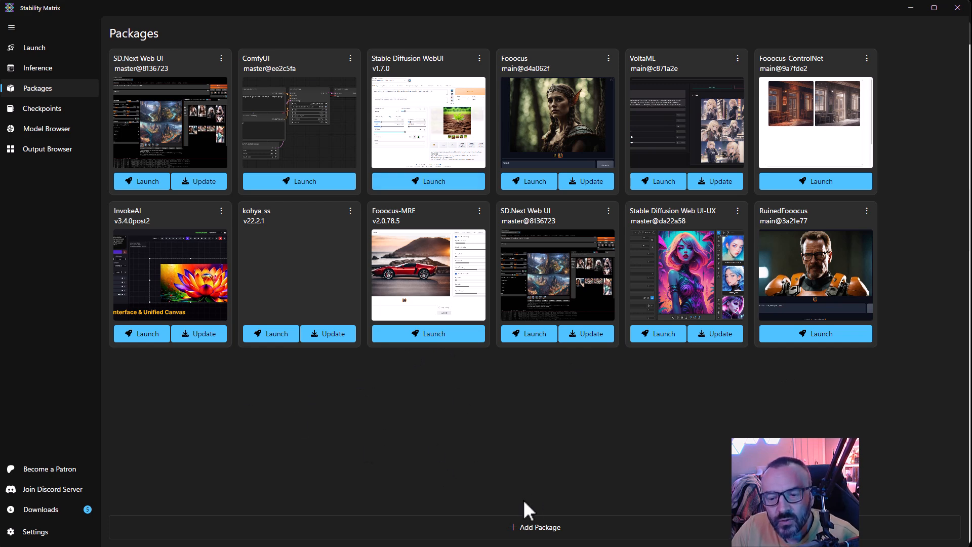
# View the ComfyUI entry among the packages available to add, and close the dialog without installing anything
pyautogui.click(535, 529)
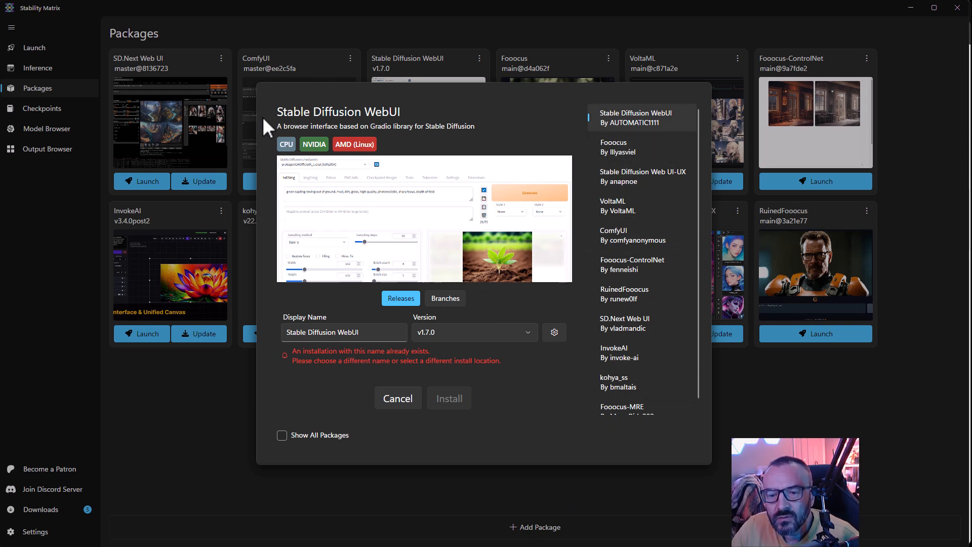
pyautogui.click(632, 235)
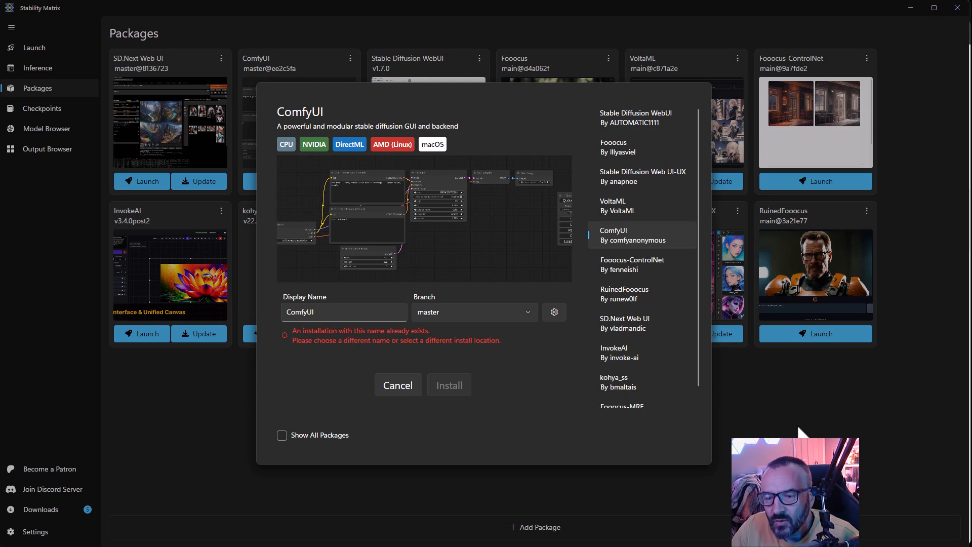
pyautogui.click(397, 388)
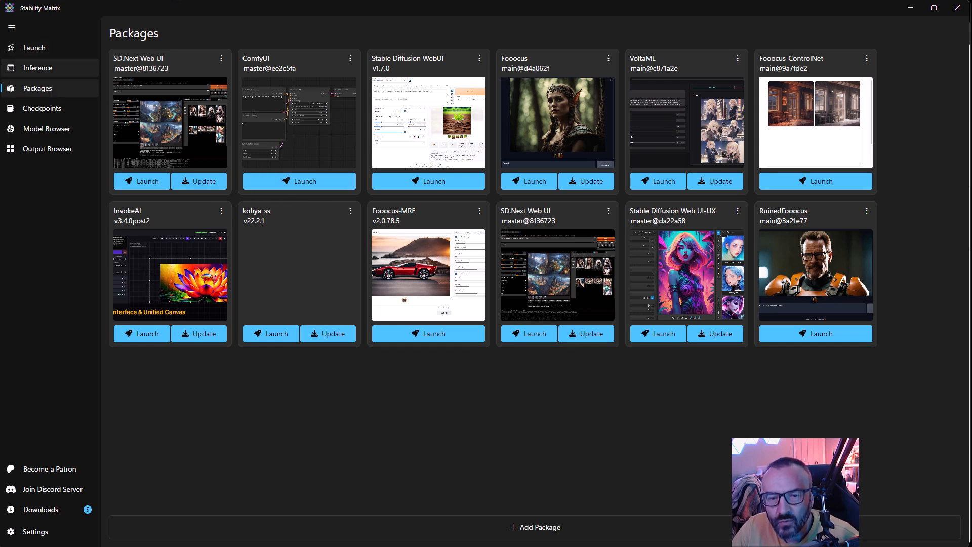
# Launch ComfyUI and show its whole workflow graph in the browser
pyautogui.click(32, 46)
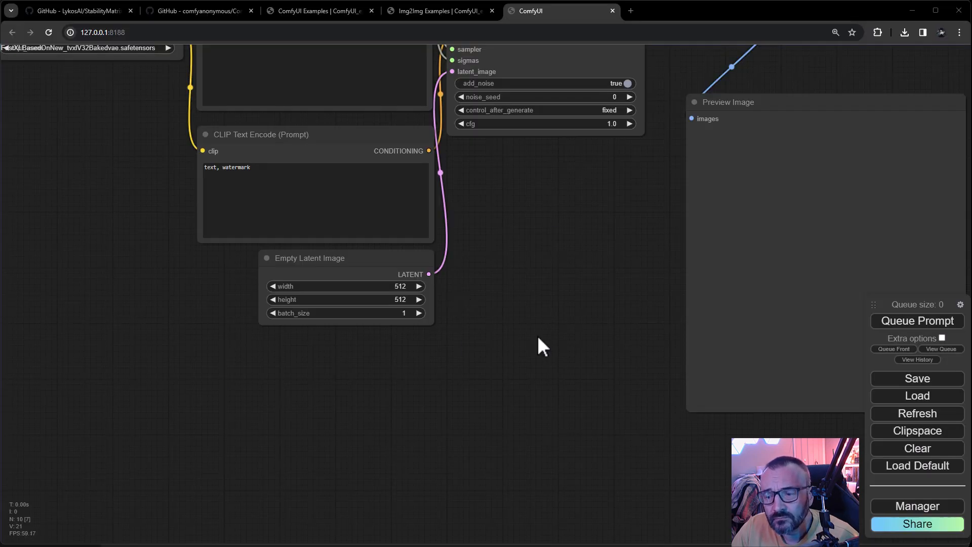
pyautogui.moveTo(590, 269); pyautogui.dragTo(442, 311)
pyautogui.scroll(-3, 584, 386)
pyautogui.scroll(2, 586, 369)
pyautogui.scroll(-2, 600, 358)
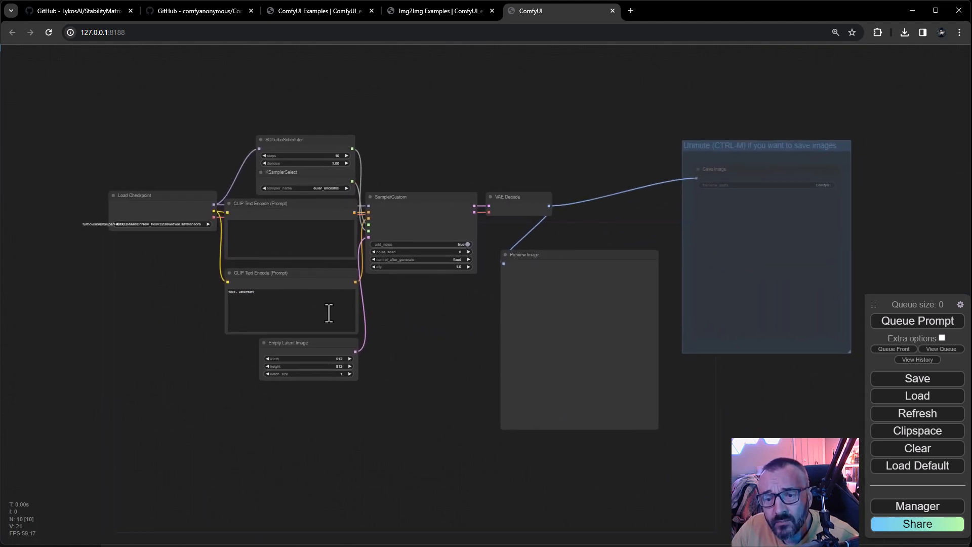
pyautogui.scroll(1, 402, 327)
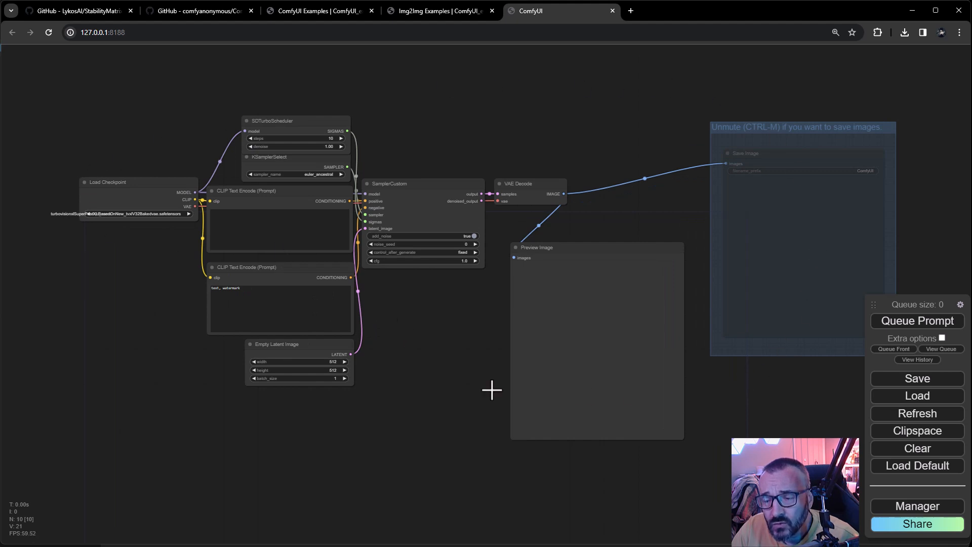
pyautogui.moveTo(455, 309); pyautogui.dragTo(461, 322)
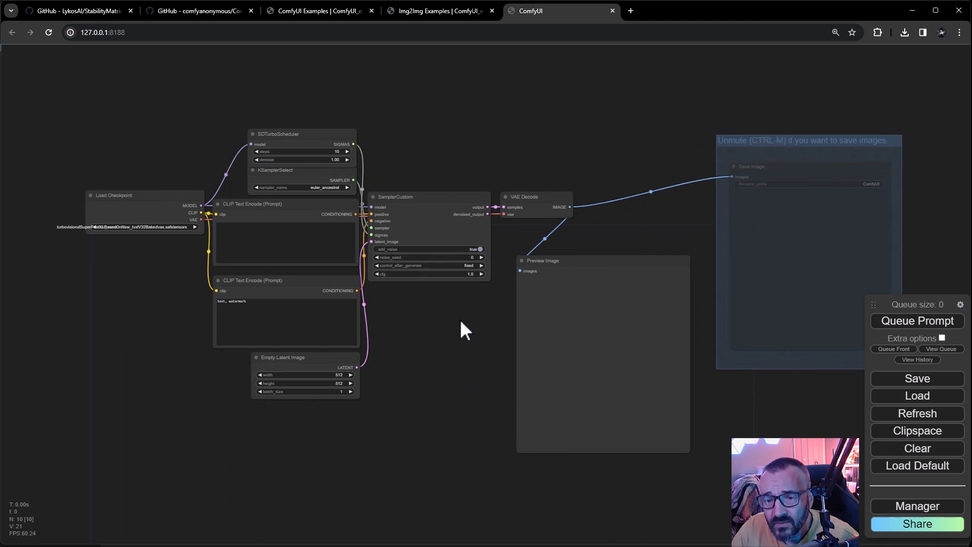
# Move the Load Checkpoint node farther away from the CLIP Text Encode nodes
pyautogui.moveTo(165, 195); pyautogui.dragTo(138, 223)
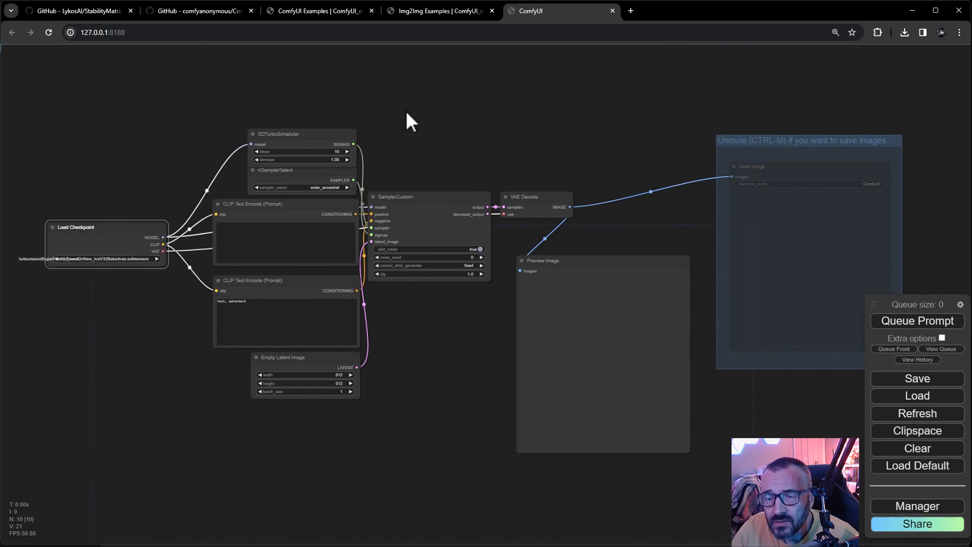
pyautogui.moveTo(467, 121); pyautogui.dragTo(480, 140)
pyautogui.moveTo(567, 195); pyautogui.dragTo(637, 125)
# Examine the workflow graph as a whole and the Load Checkpoint node with its outputs up close
pyautogui.scroll(-10, 503, 213)
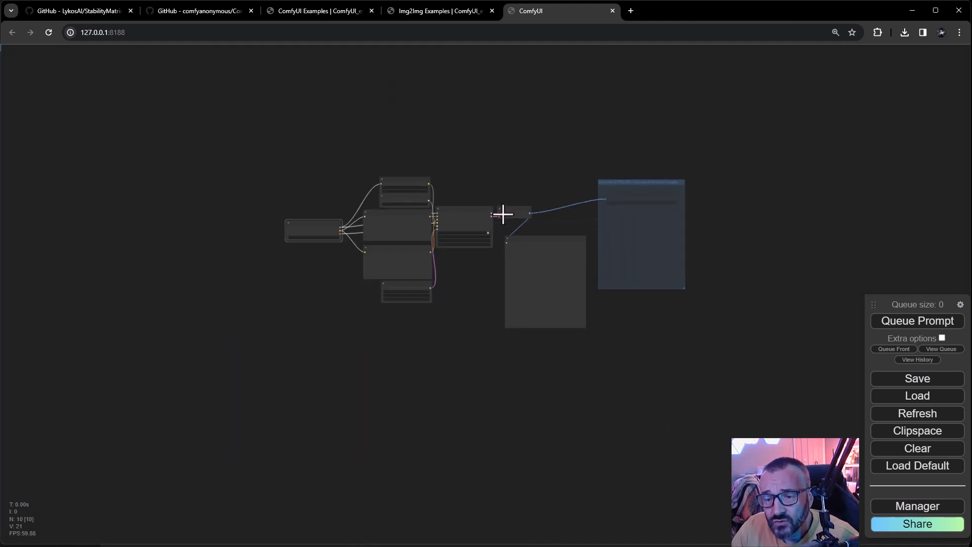
pyautogui.scroll(14, 503, 213)
pyautogui.scroll(-6, 502, 213)
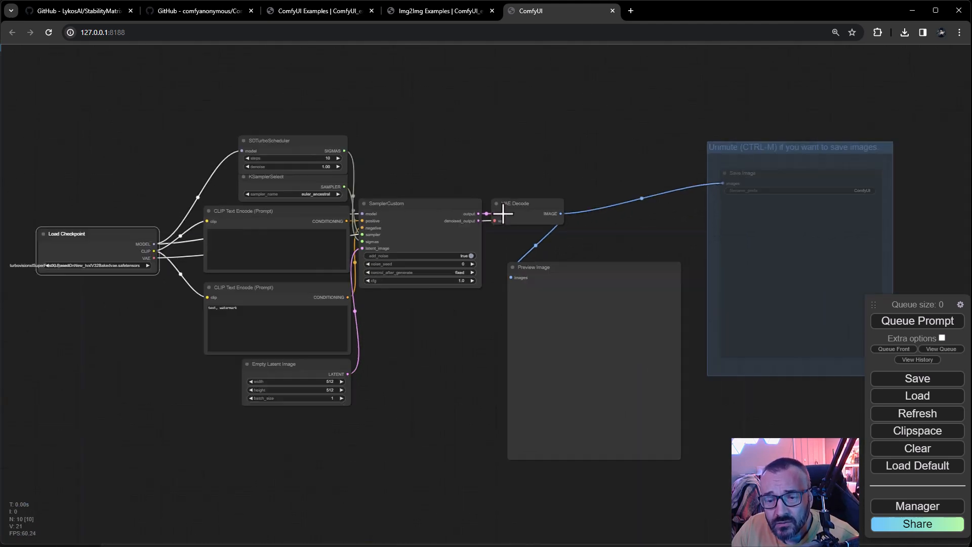
pyautogui.scroll(8, 455, 205)
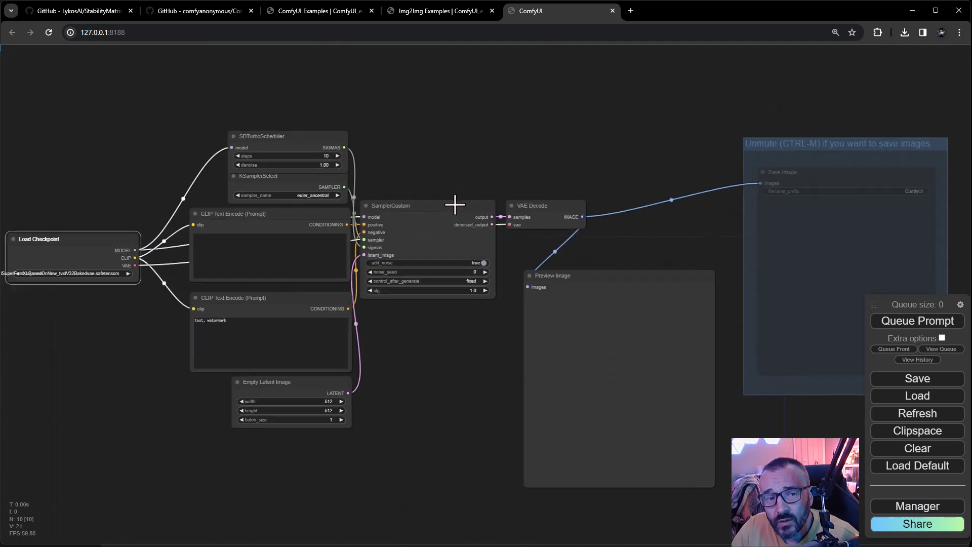
pyautogui.scroll(-4, 455, 205)
pyautogui.moveTo(383, 165); pyautogui.dragTo(463, 148)
pyautogui.scroll(-5, 463, 148)
pyautogui.scroll(10, 287, 204)
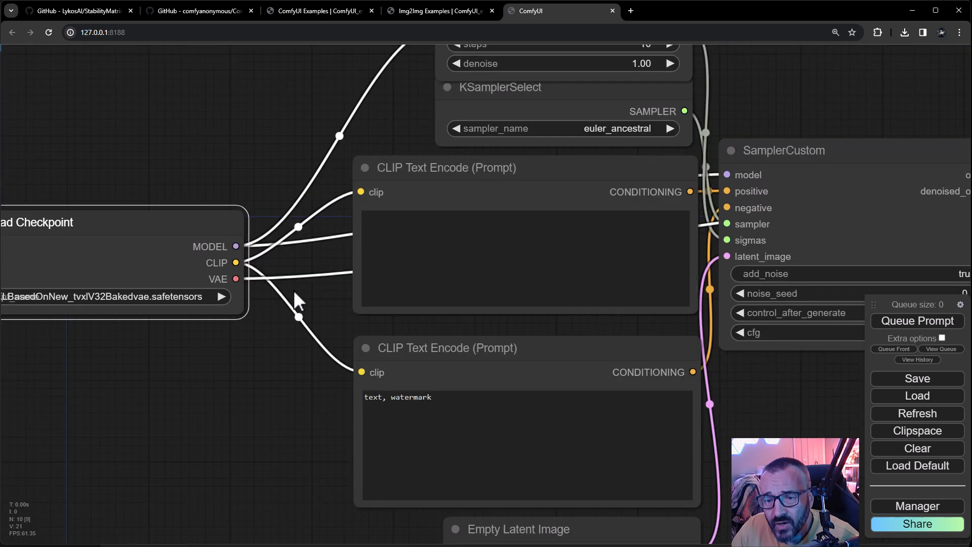
pyautogui.moveTo(296, 301); pyautogui.dragTo(551, 217)
pyautogui.moveTo(481, 197); pyautogui.dragTo(417, 164)
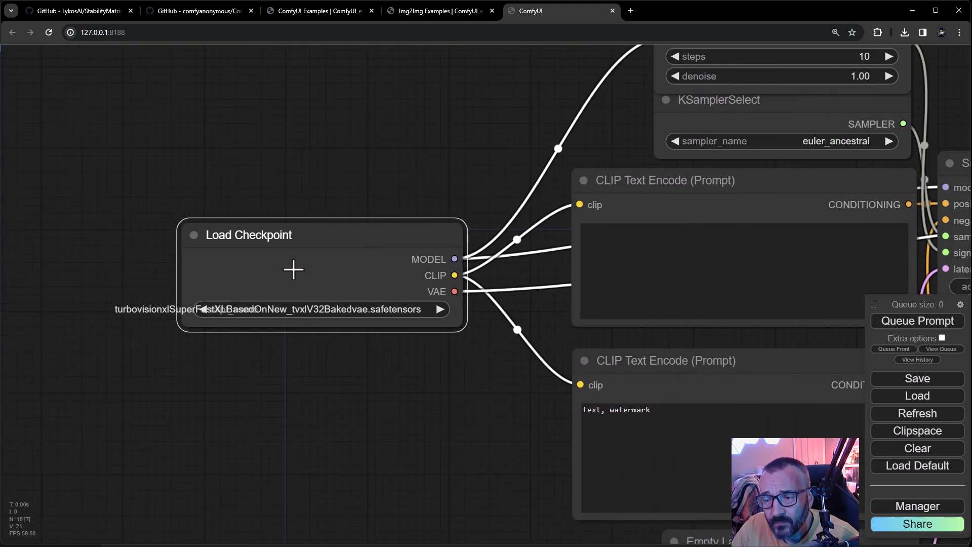
# Reposition the Load Checkpoint node to the left of SDTurboScheduler, at about the same height
pyautogui.moveTo(347, 232); pyautogui.dragTo(312, 208)
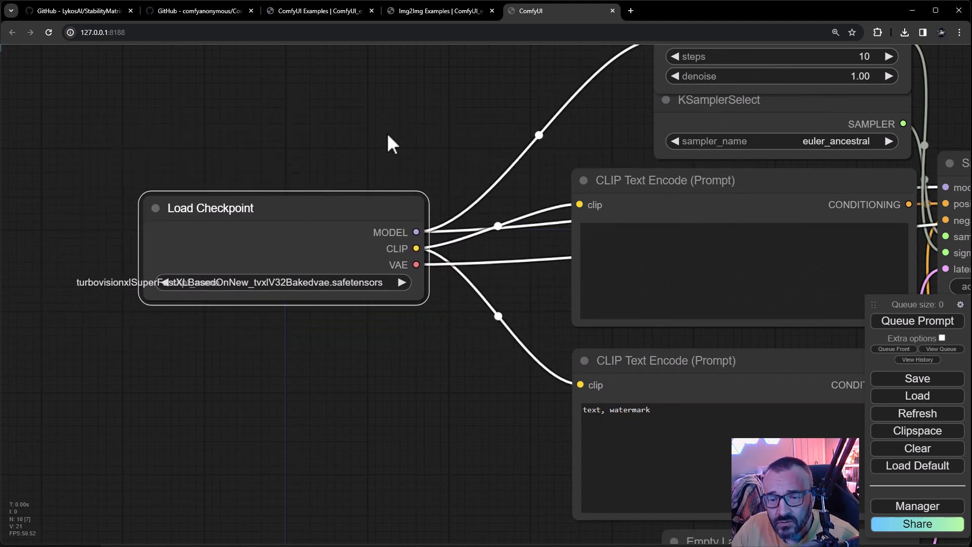
pyautogui.scroll(3, 406, 184)
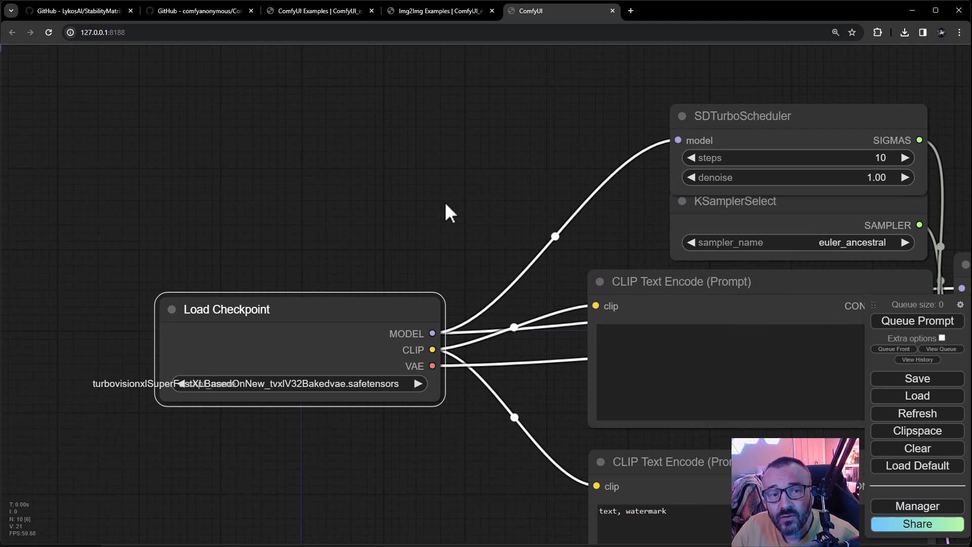
pyautogui.moveTo(499, 196); pyautogui.dragTo(235, 159)
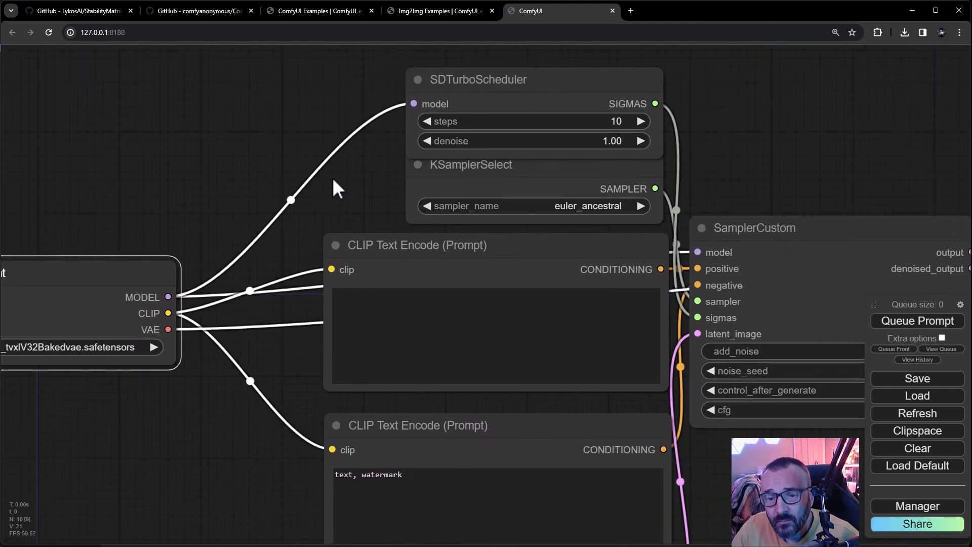
pyautogui.moveTo(807, 141); pyautogui.dragTo(299, 177)
pyautogui.moveTo(796, 89); pyautogui.dragTo(204, 204)
pyautogui.moveTo(163, 251); pyautogui.dragTo(350, 145)
pyautogui.moveTo(163, 248); pyautogui.dragTo(123, 112)
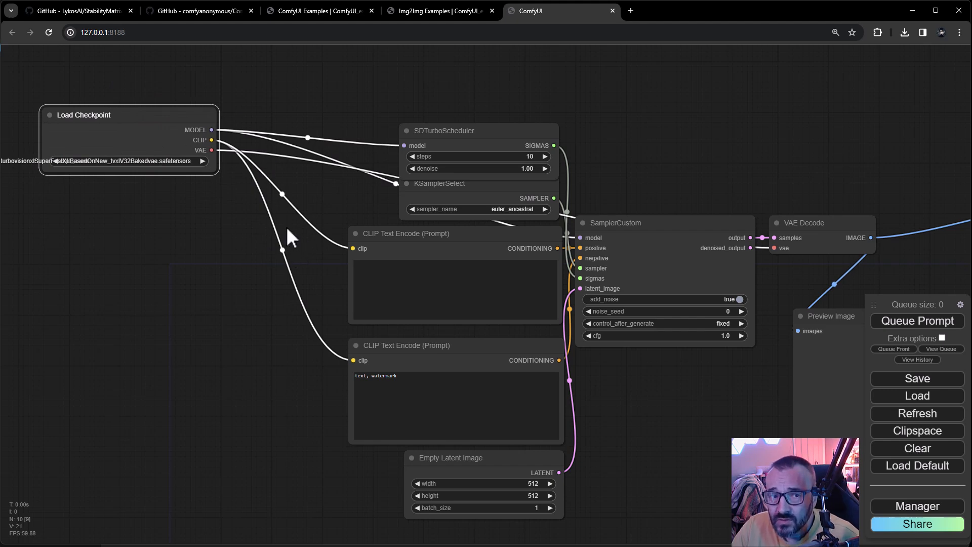
# Set the Load Checkpoint node's model to SVD\svd.safetensors
pyautogui.click(203, 161)
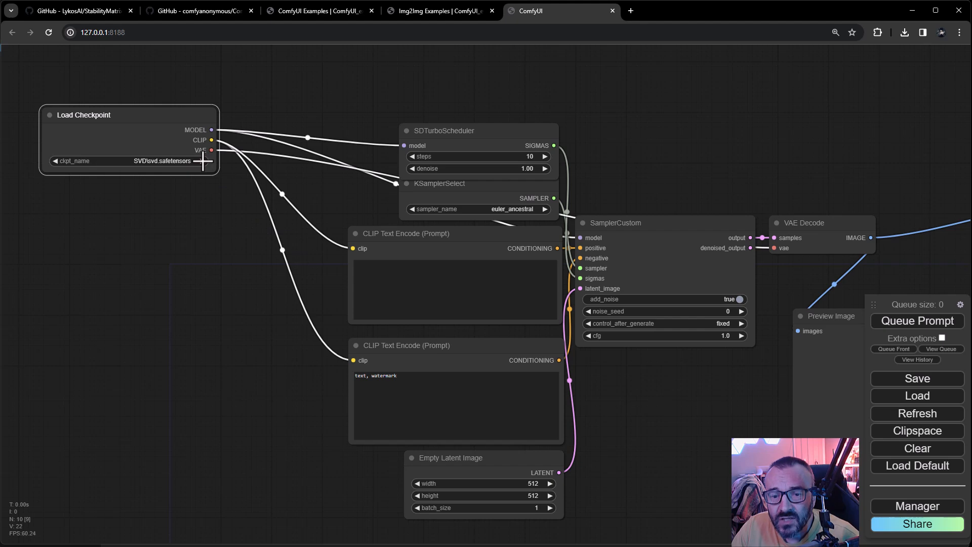
pyautogui.click(203, 161)
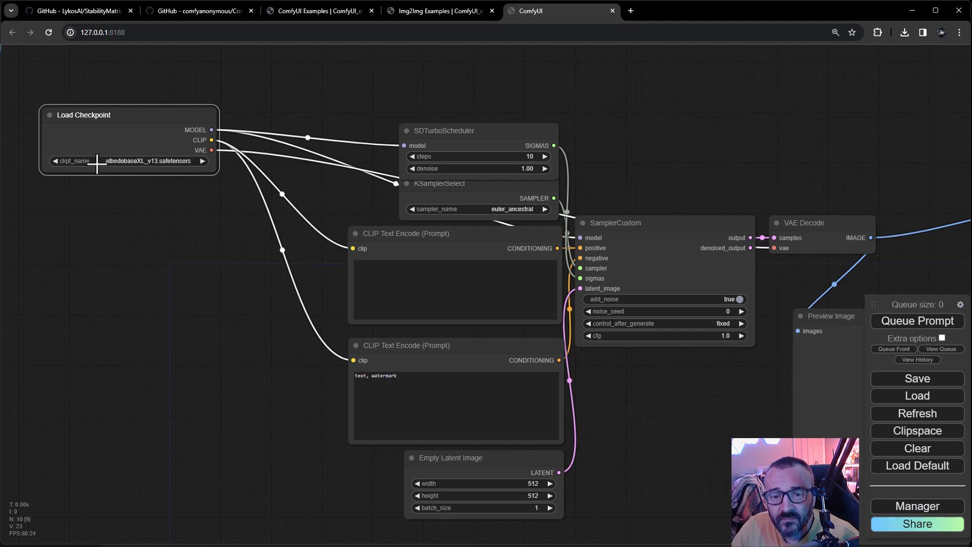
pyautogui.click(54, 161)
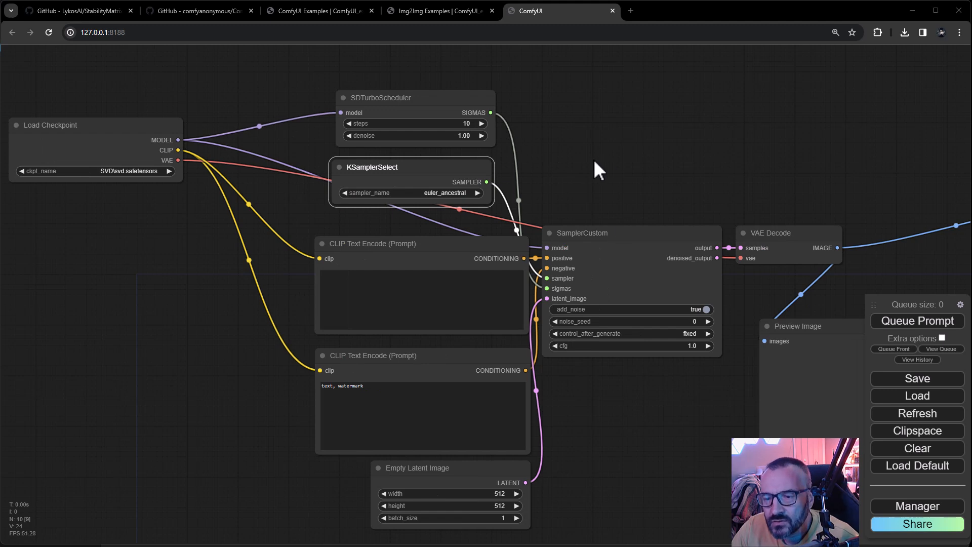
# Delete the SDTurboScheduler and KSamplerSelect nodes from the workflow
pyautogui.scroll(-5, 593, 159)
pyautogui.moveTo(671, 148); pyautogui.dragTo(491, 160)
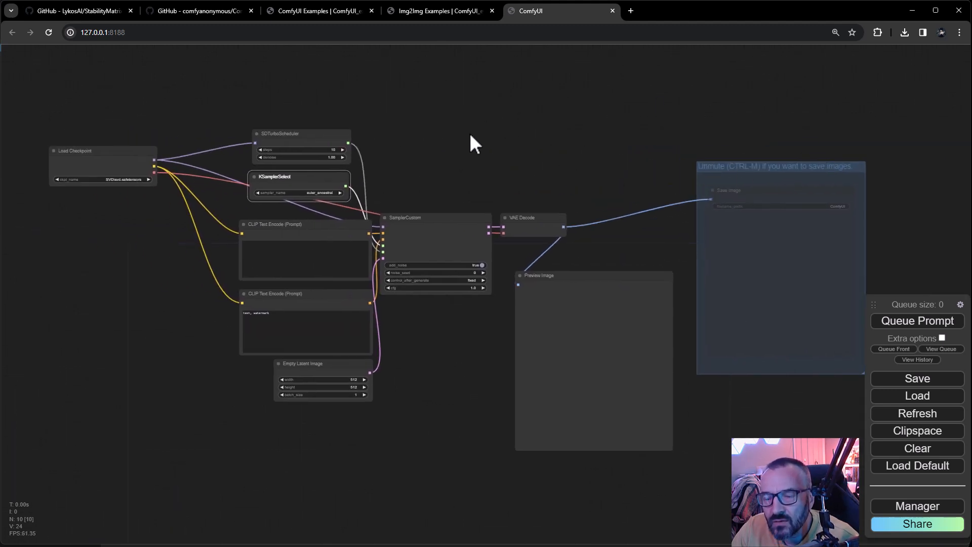
pyautogui.moveTo(495, 135); pyautogui.dragTo(520, 161)
pyautogui.click(314, 165)
pyautogui.press('Delete')
pyautogui.click(314, 208)
pyautogui.press('Delete')
# Delete the SamplerCustom, VAE Decode and Preview Image nodes
pyautogui.click(456, 248)
pyautogui.press('Delete')
pyautogui.click(544, 250)
pyautogui.press('Delete')
pyautogui.click(603, 307)
pyautogui.press('Delete')
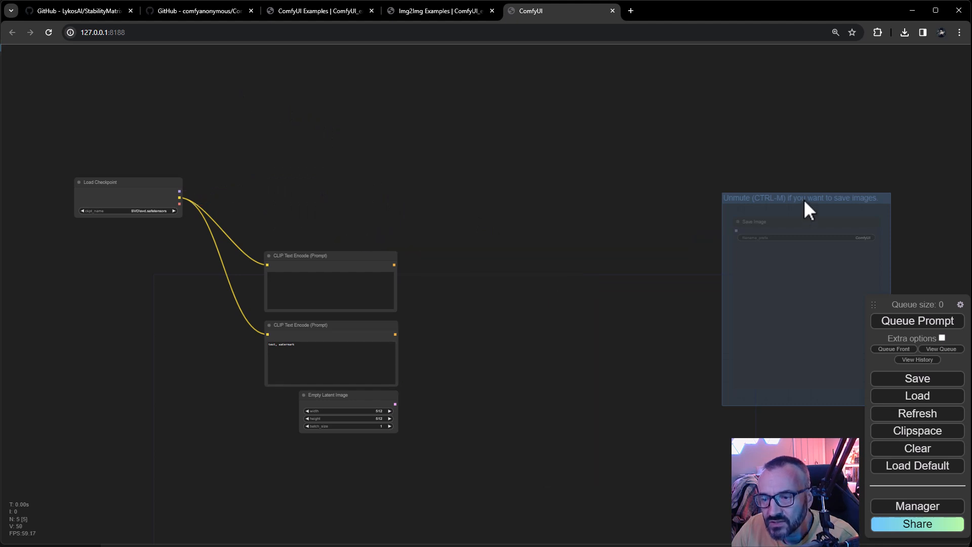
# Delete the Save Image node and remove the blue group that surrounded it
pyautogui.click(794, 263)
pyautogui.press('Delete')
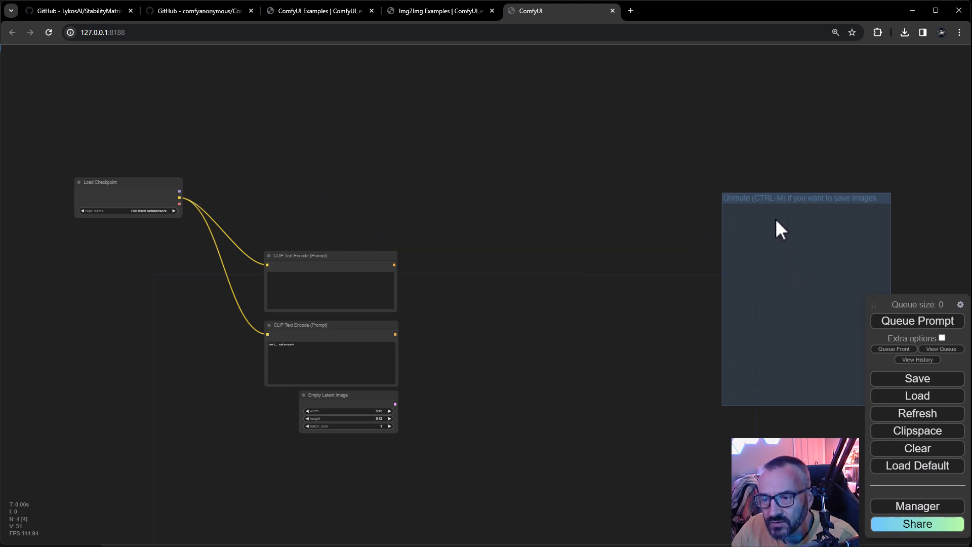
pyautogui.rightClick(766, 199)
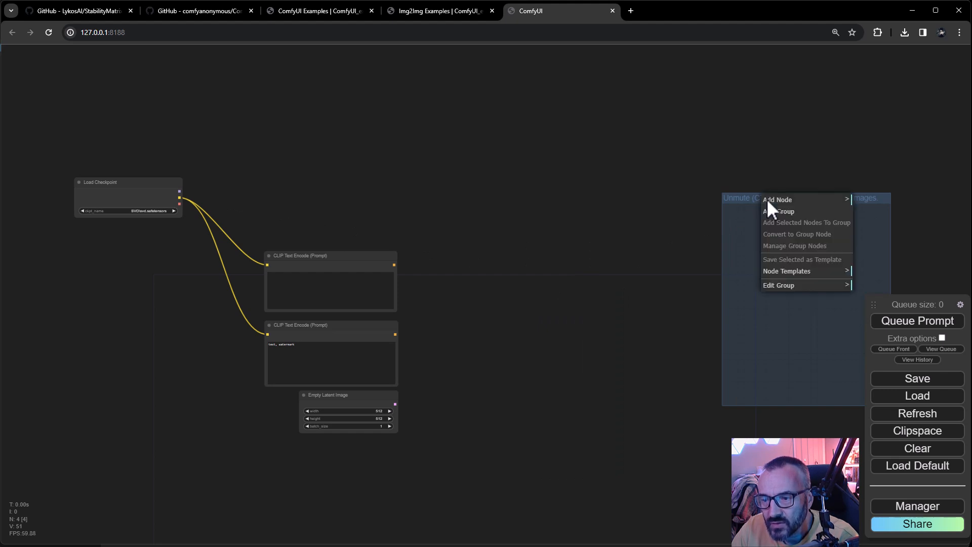
pyautogui.click(807, 286)
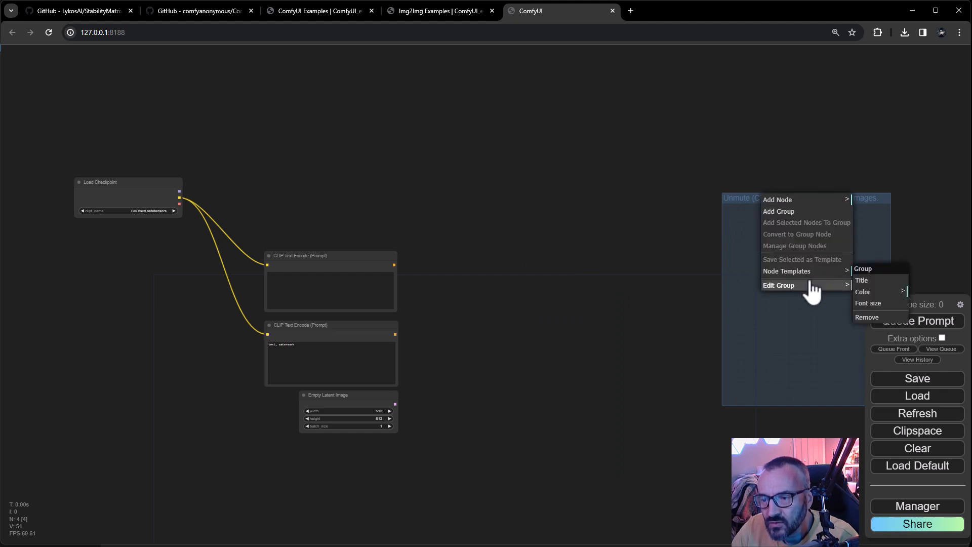
pyautogui.click(866, 317)
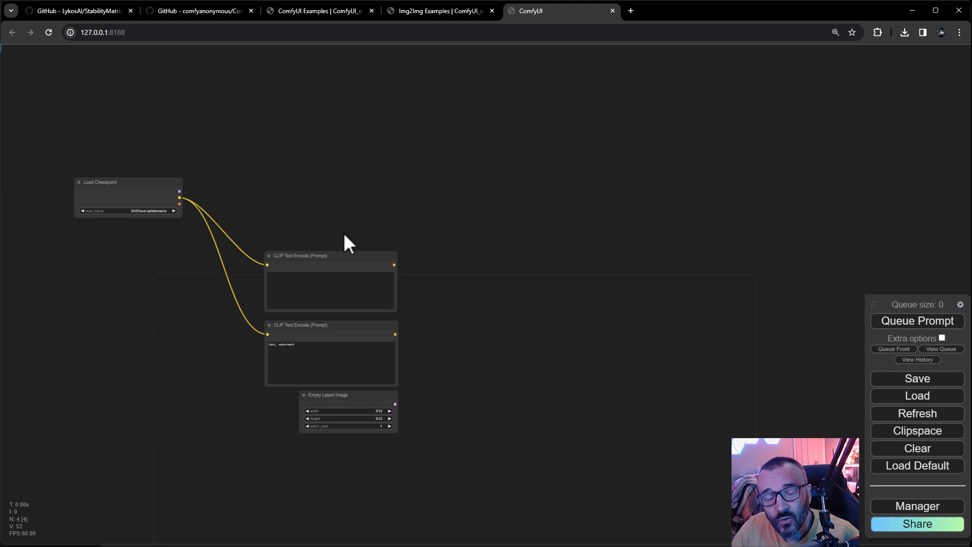
# Spread out the two CLIP Text Encode nodes and the Empty Latent Image node, farther from Load Checkpoint
pyautogui.moveTo(324, 254); pyautogui.dragTo(401, 145)
pyautogui.moveTo(355, 324); pyautogui.dragTo(442, 238)
pyautogui.moveTo(354, 395); pyautogui.dragTo(443, 375)
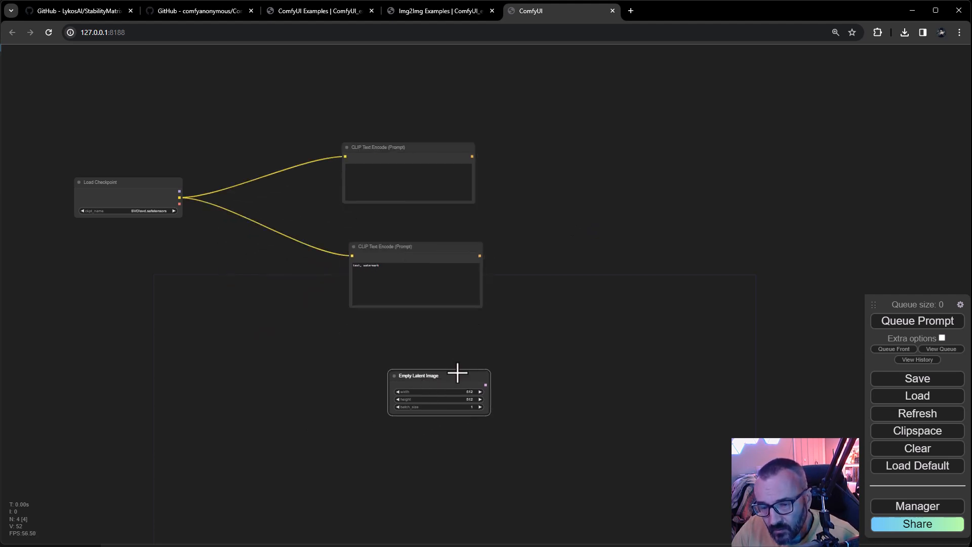
# Delete the Empty Latent Image node and the upper CLIP Text Encode node with the empty prompt
pyautogui.rightClick(456, 375)
pyautogui.press('Delete')
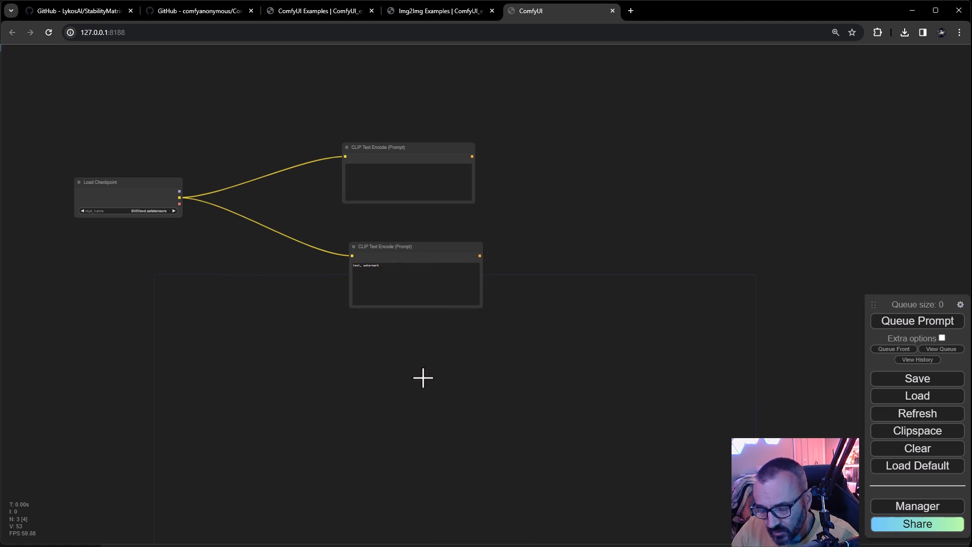
pyautogui.click(397, 145)
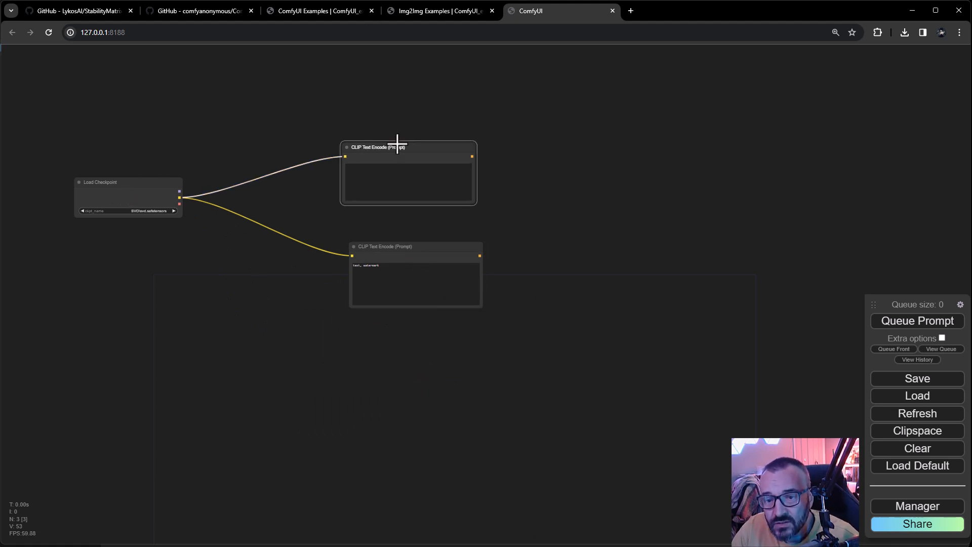
pyautogui.press('Delete')
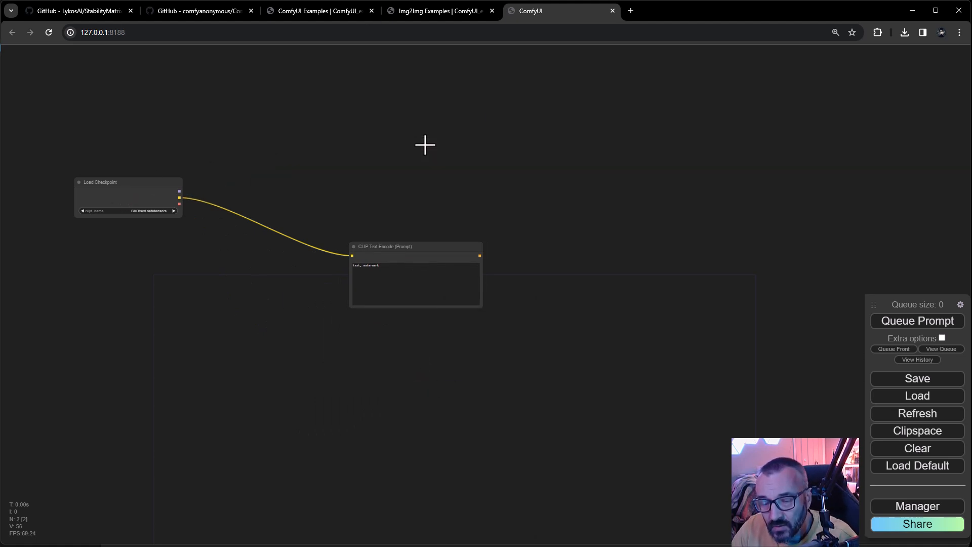
# Move Load Checkpoint and the remaining CLIP Text Encode node closer together, roughly side by side
pyautogui.moveTo(135, 182); pyautogui.dragTo(233, 247)
pyautogui.moveTo(434, 242); pyautogui.dragTo(449, 203)
pyautogui.moveTo(263, 245); pyautogui.dragTo(253, 218)
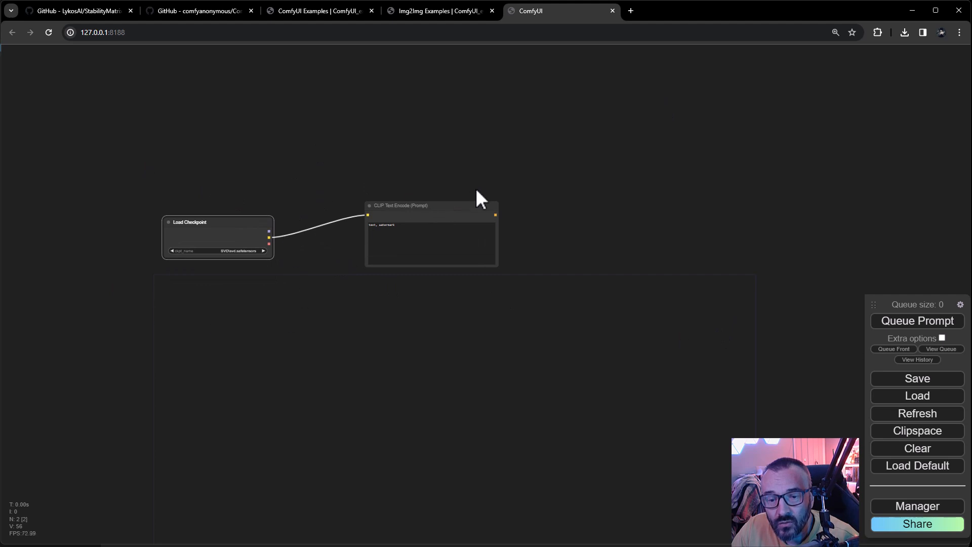
# Lower the CLIP Text Encode node slightly so that it lines up with Load Checkpoint
pyautogui.moveTo(439, 208)
pyautogui.mouseDown()
pyautogui.moveTo(430, 235)
pyautogui.moveTo(434, 216)
pyautogui.mouseUp()
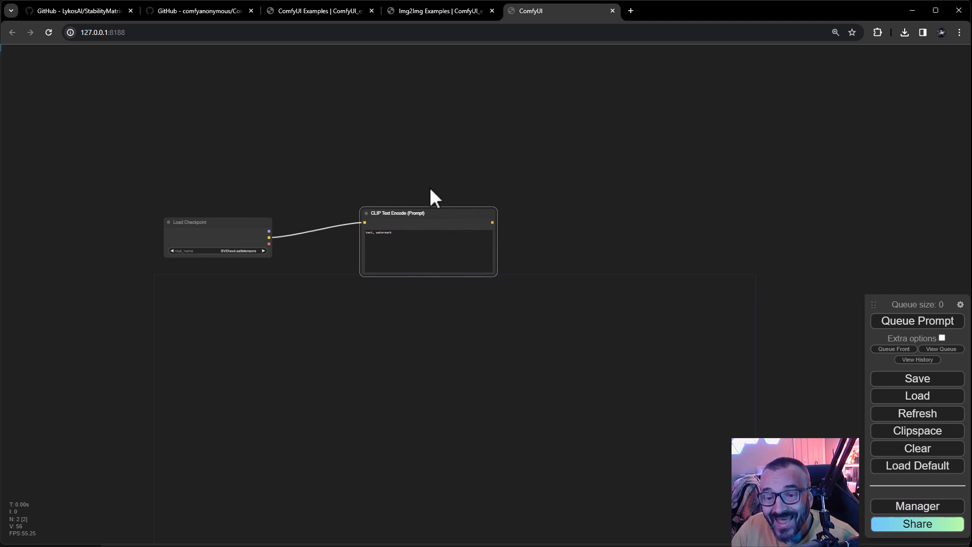
# Browse the node types that can be added under utils, sampling, loaders, conditioning and latent, including the inpaint nodes
pyautogui.rightClick(317, 132)
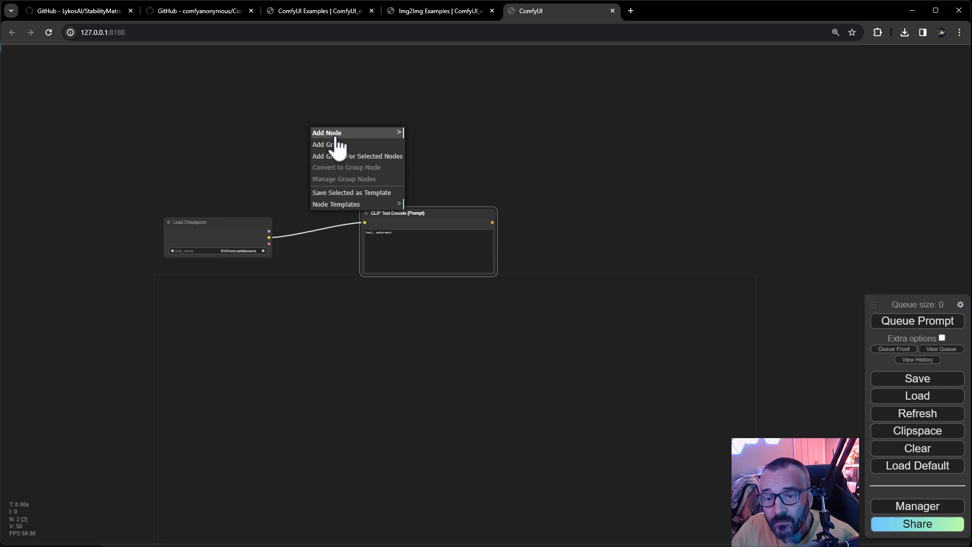
pyautogui.click(357, 134)
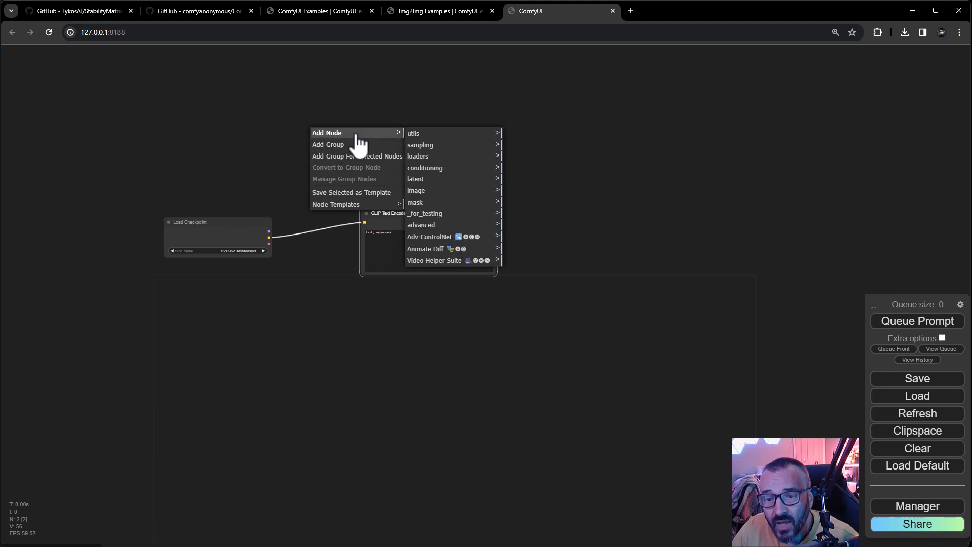
pyautogui.click(460, 144)
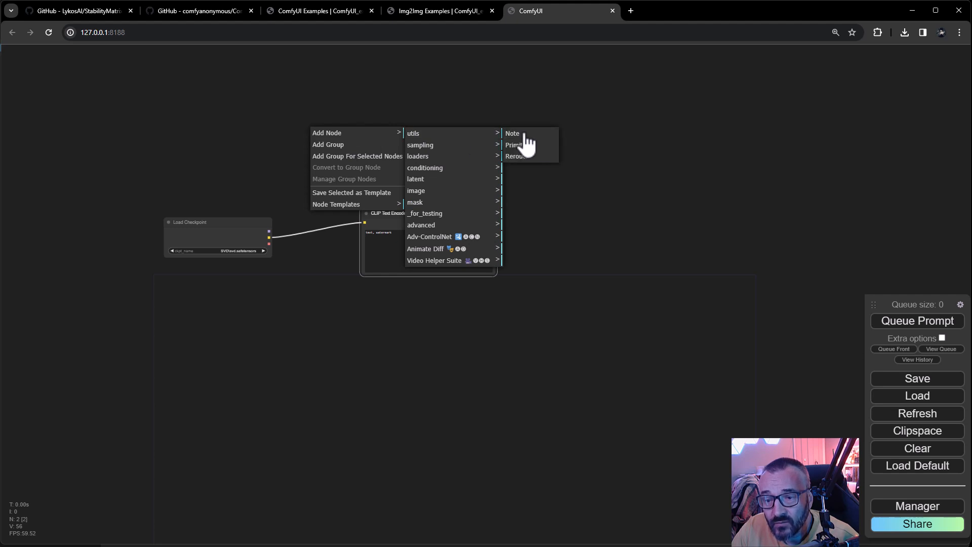
pyautogui.click(426, 146)
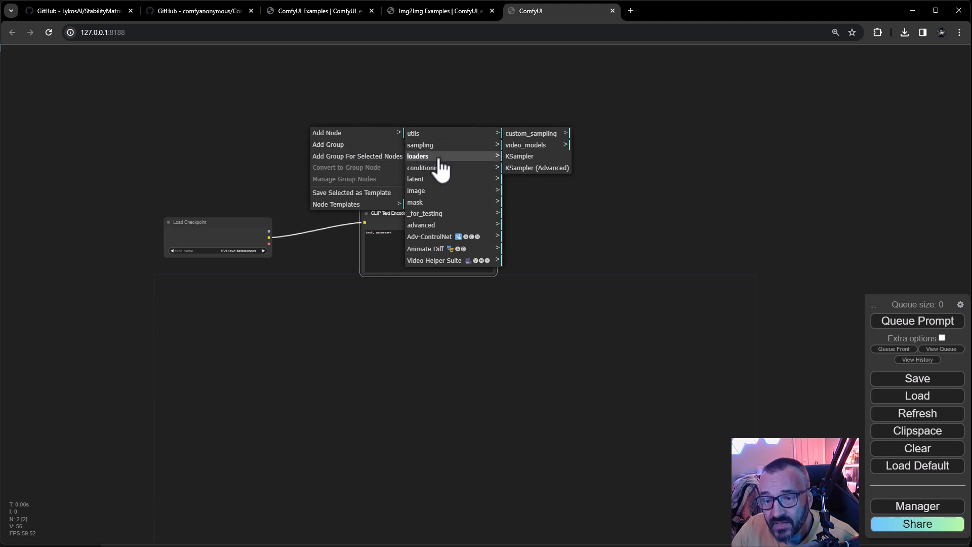
pyautogui.click(438, 156)
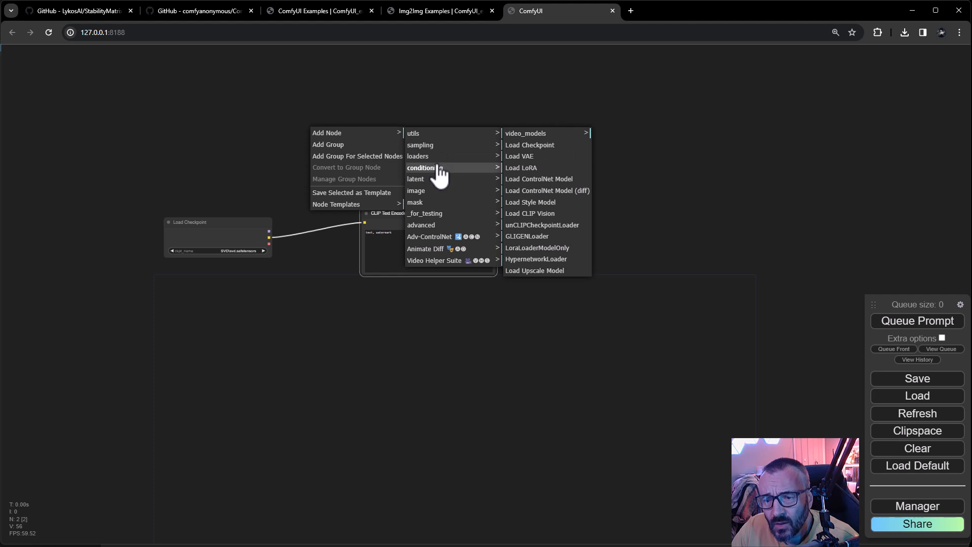
pyautogui.click(428, 169)
pyautogui.click(424, 180)
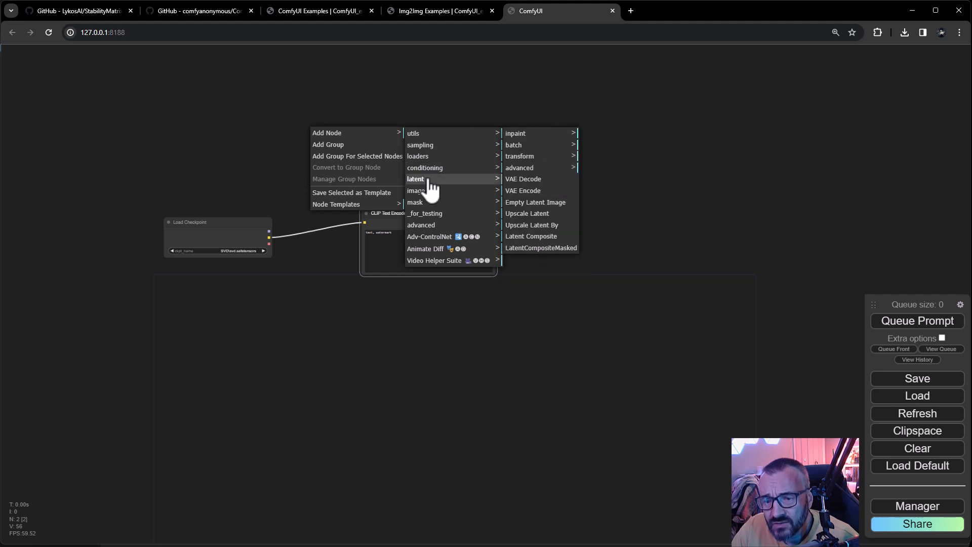
pyautogui.click(520, 136)
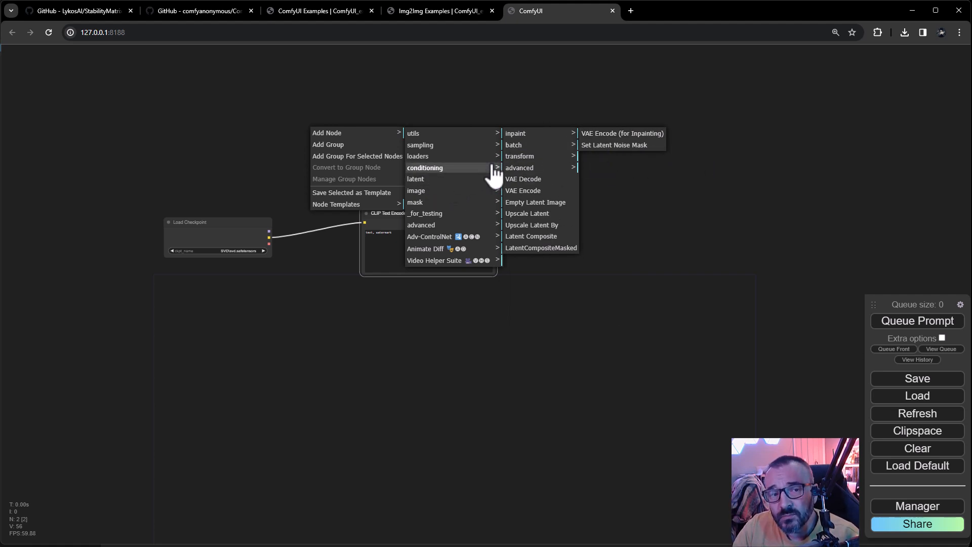
# Add a Save Image node from the image category and place it to the right of CLIP Text Encode
pyautogui.click(434, 192)
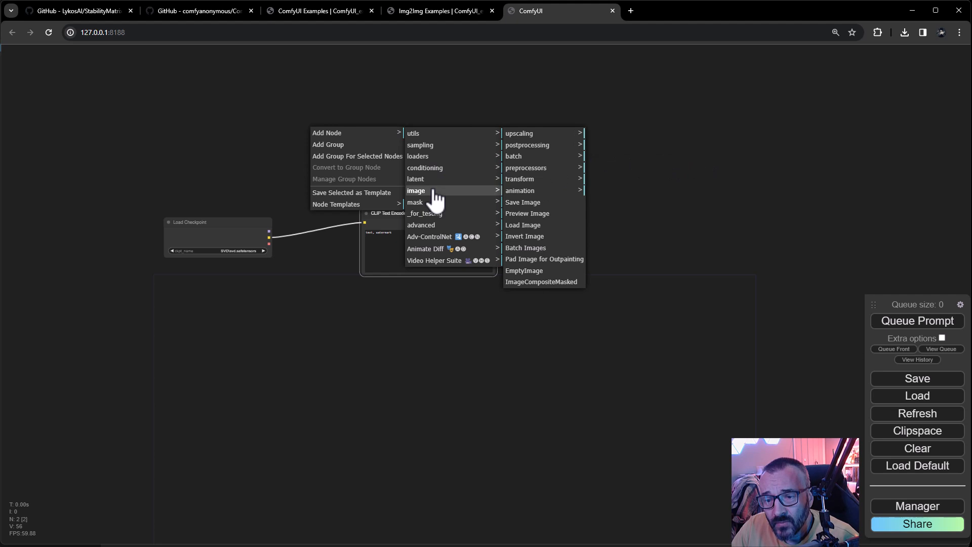
pyautogui.click(526, 135)
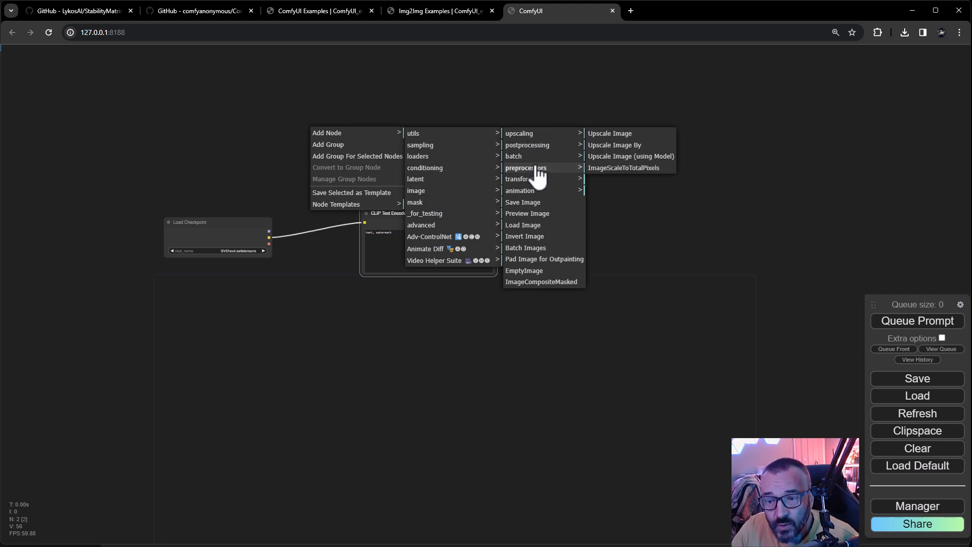
pyautogui.click(527, 169)
pyautogui.click(527, 192)
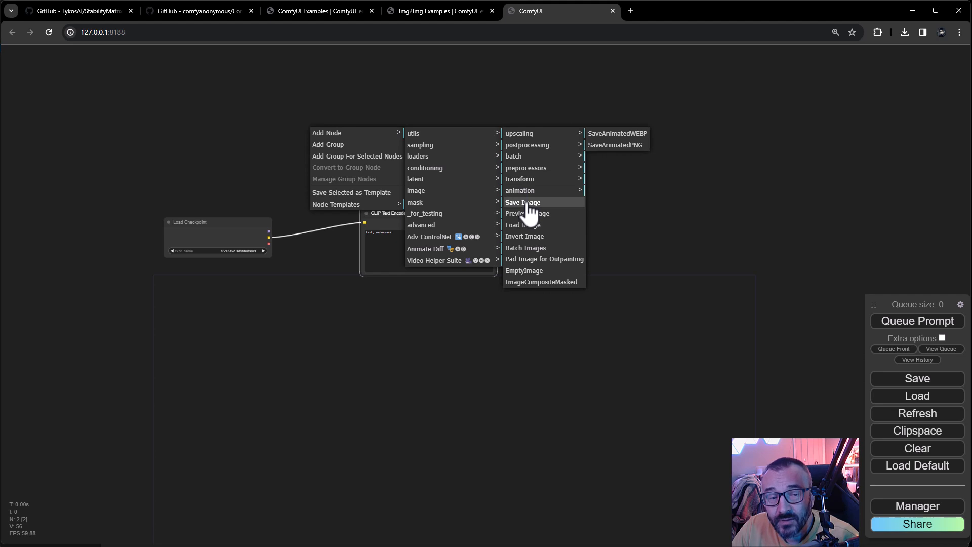
pyautogui.click(527, 203)
pyautogui.moveTo(369, 135); pyautogui.dragTo(653, 209)
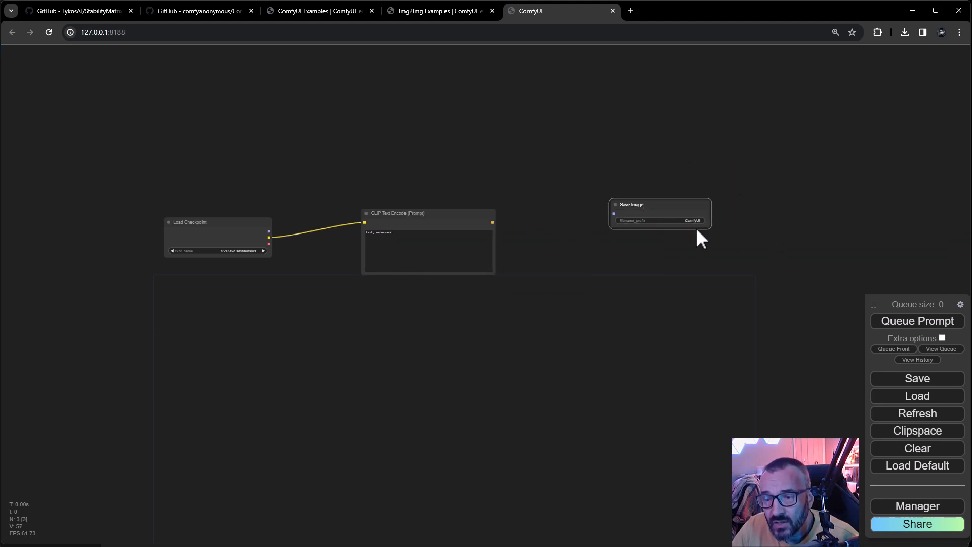
# Move the Save Image node up and farther right, leaving free space beside CLIP Text Encode
pyautogui.scroll(5, 693, 225)
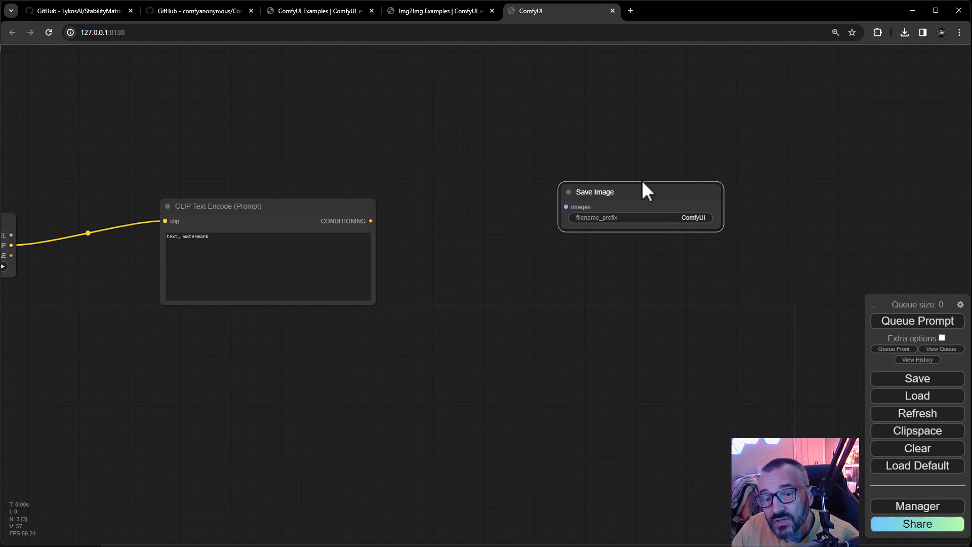
pyautogui.moveTo(297, 192); pyautogui.dragTo(403, 160)
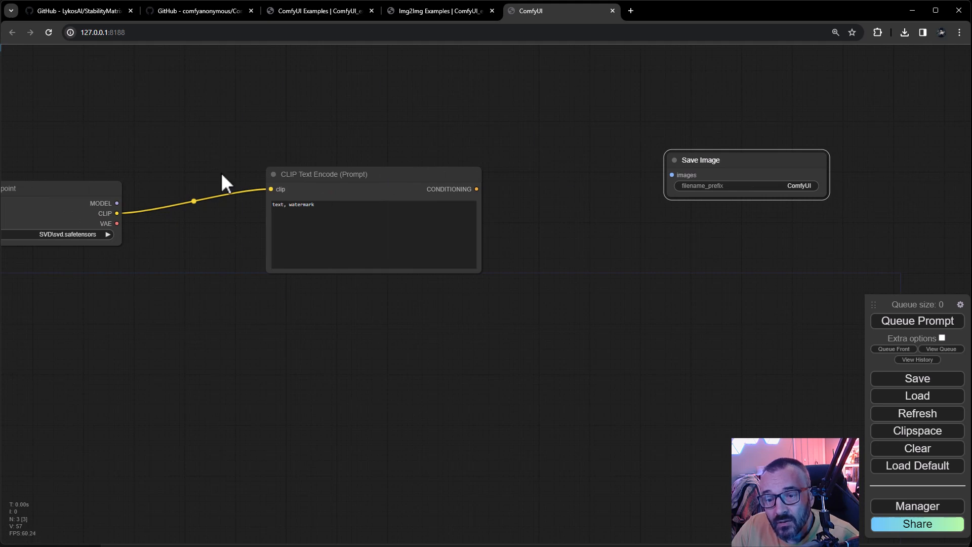
pyautogui.moveTo(637, 181); pyautogui.dragTo(534, 199)
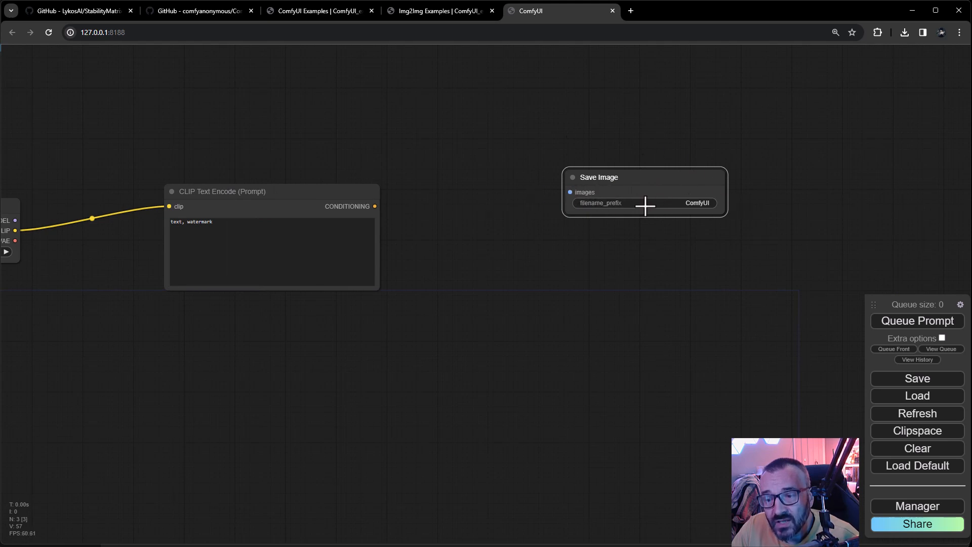
pyautogui.moveTo(459, 208); pyautogui.dragTo(656, 234)
pyautogui.moveTo(826, 201); pyautogui.dragTo(866, 106)
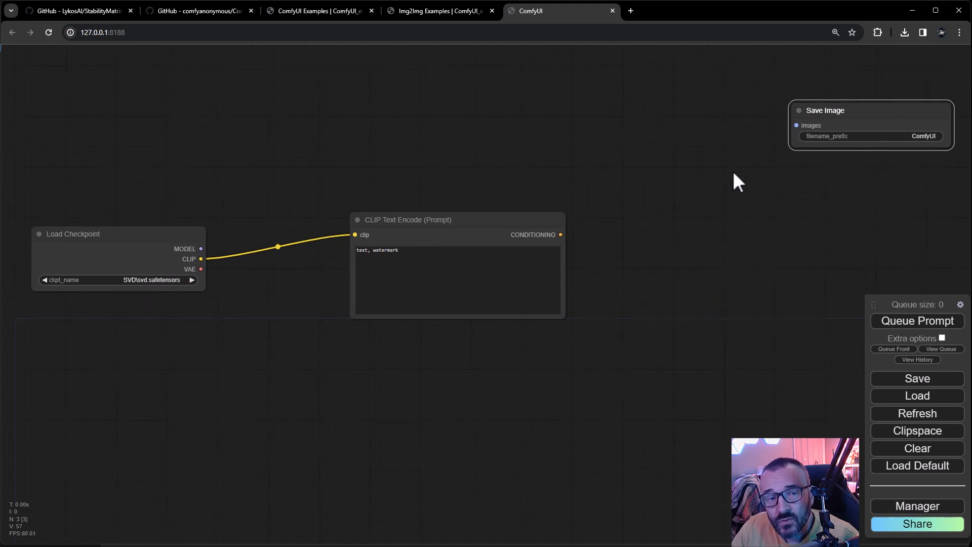
# Raise Load Checkpoint and CLIP Text Encode to the upper part of the canvas, roughly level with each other
pyautogui.moveTo(534, 196); pyautogui.dragTo(601, 167)
pyautogui.moveTo(193, 218); pyautogui.dragTo(184, 136)
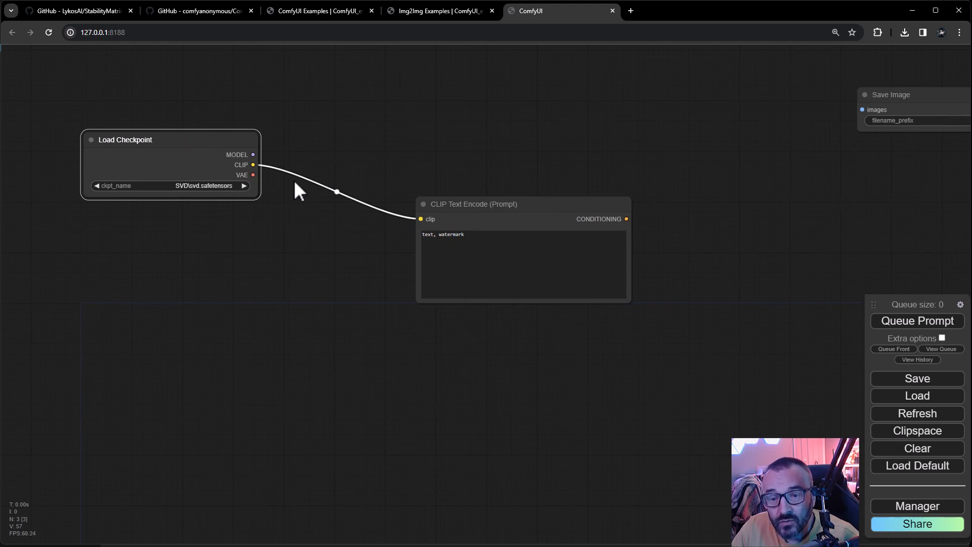
pyautogui.moveTo(611, 144); pyautogui.dragTo(608, 149)
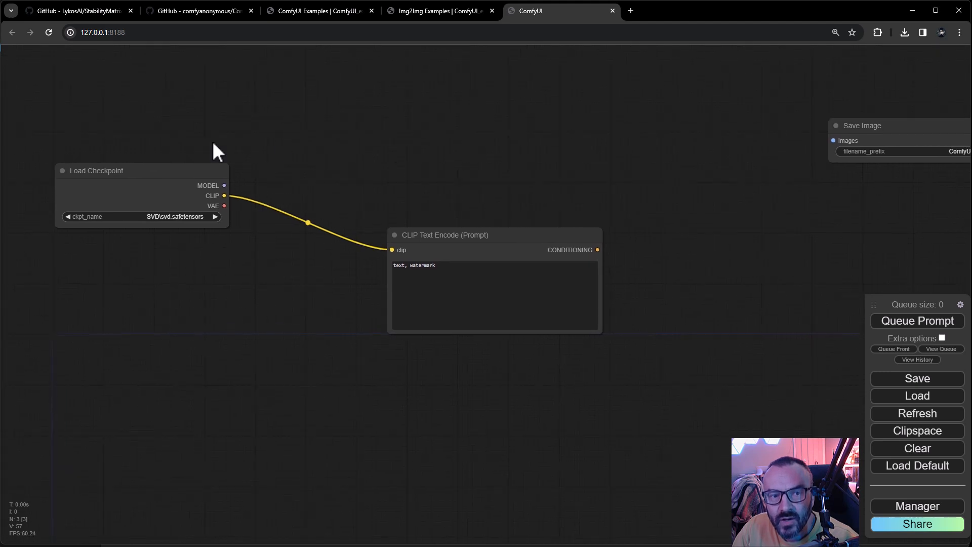
pyautogui.moveTo(162, 174); pyautogui.dragTo(161, 112)
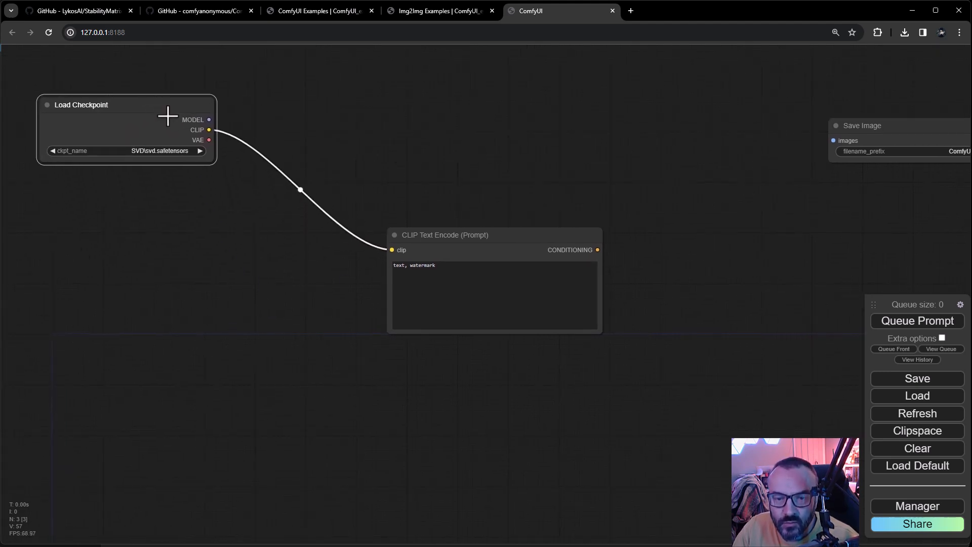
pyautogui.moveTo(517, 236); pyautogui.dragTo(483, 114)
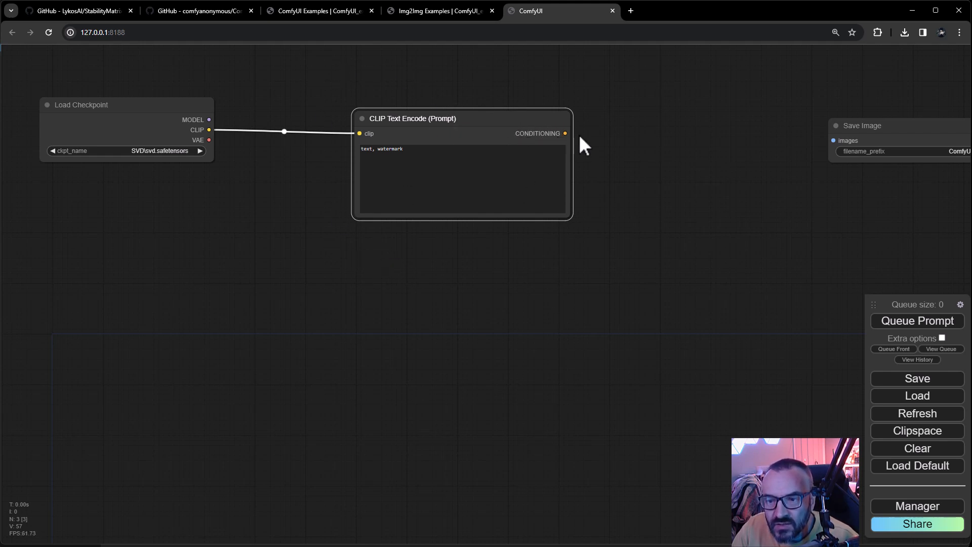
# Add a second, empty CLIP Text Encode node and place it directly beneath the raised first one
pyautogui.moveTo(473, 117); pyautogui.dragTo(467, 85)
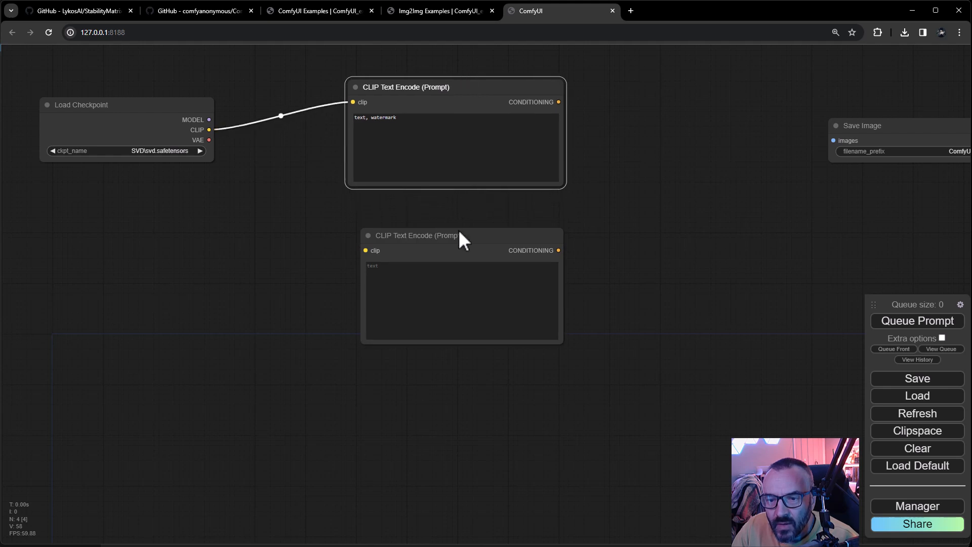
pyautogui.moveTo(458, 231); pyautogui.dragTo(448, 197)
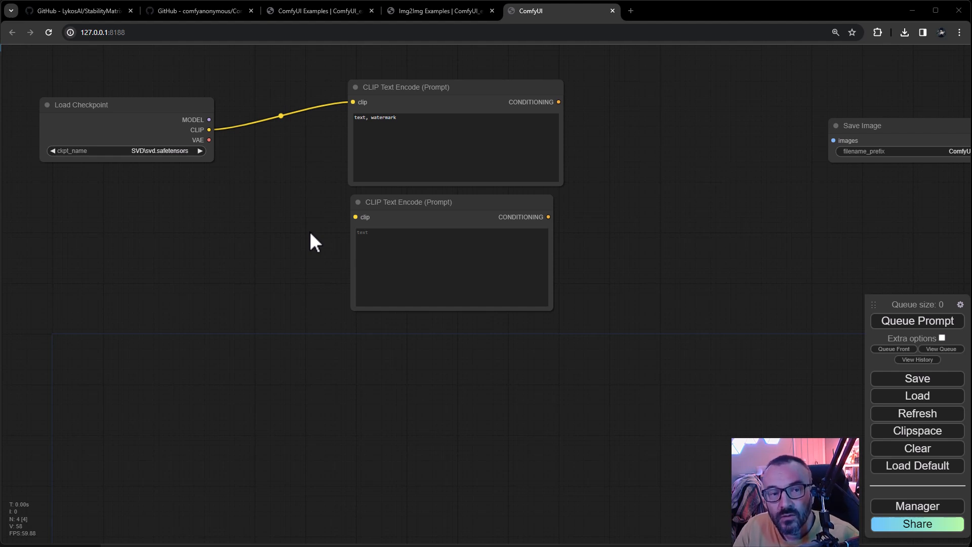
# Add an Empty Latent Image node from the latent category and place it below the two CLIP Text Encode nodes
pyautogui.rightClick(215, 306)
pyautogui.click(254, 308)
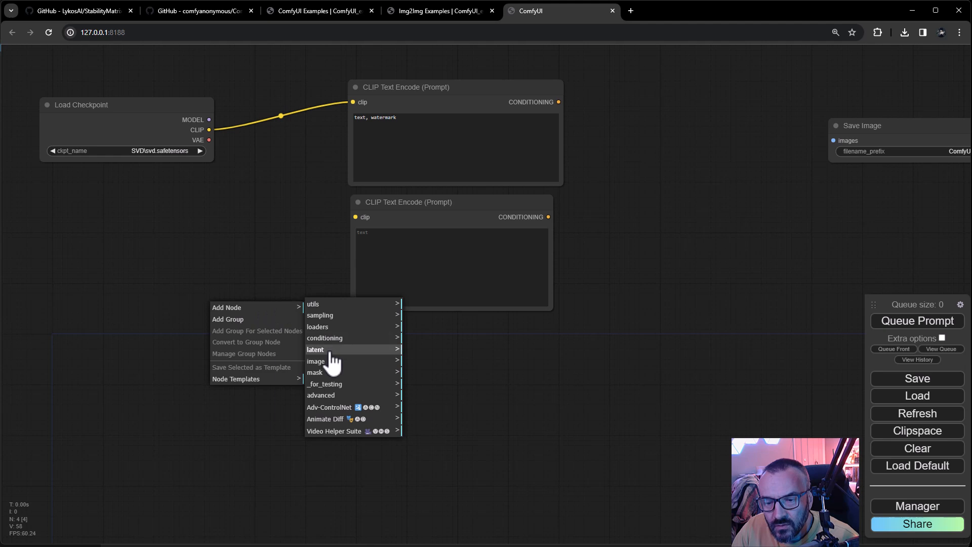
pyautogui.click(325, 349)
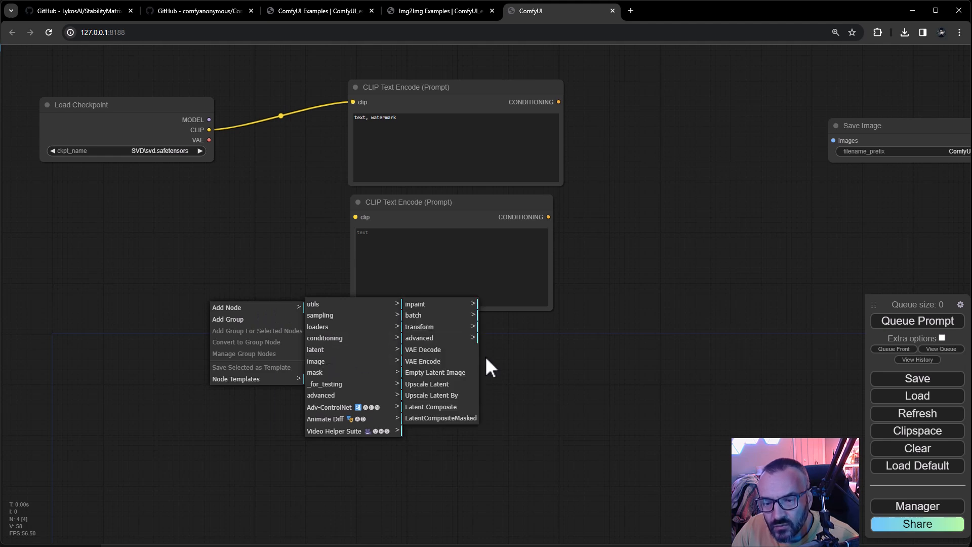
pyautogui.click(440, 374)
pyautogui.moveTo(304, 297); pyautogui.dragTo(424, 338)
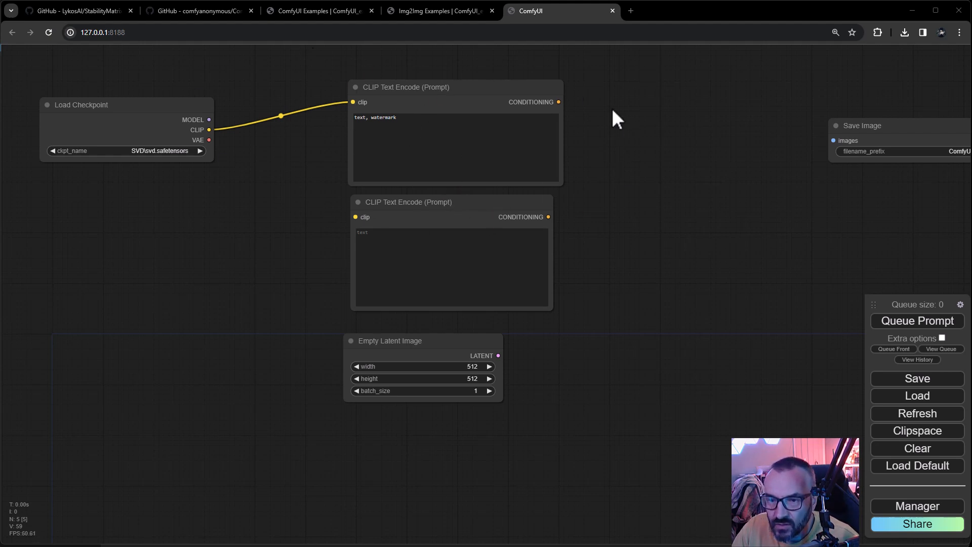
# Add a KSampler node from the sampling category and place it between the CLIP Text Encode nodes and Save Image
pyautogui.rightClick(596, 96)
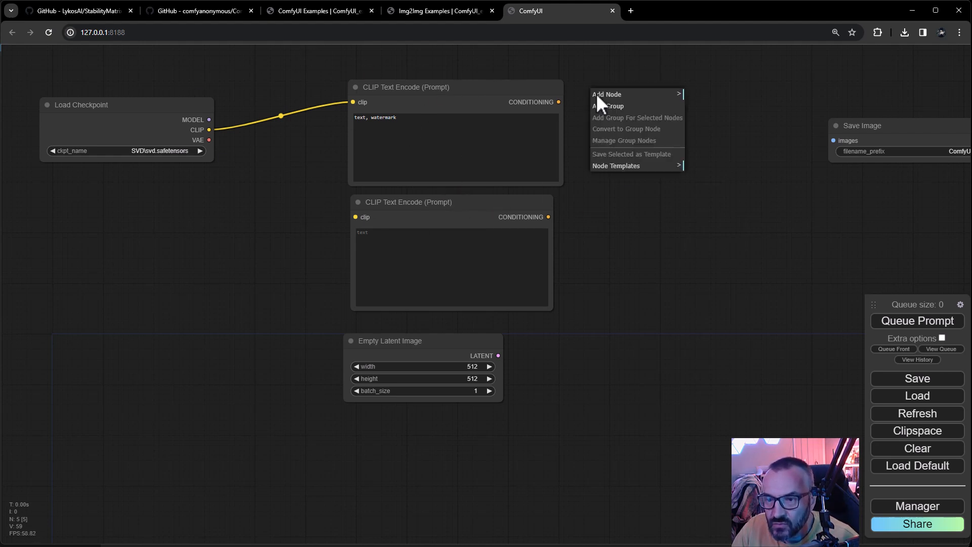
pyautogui.click(651, 98)
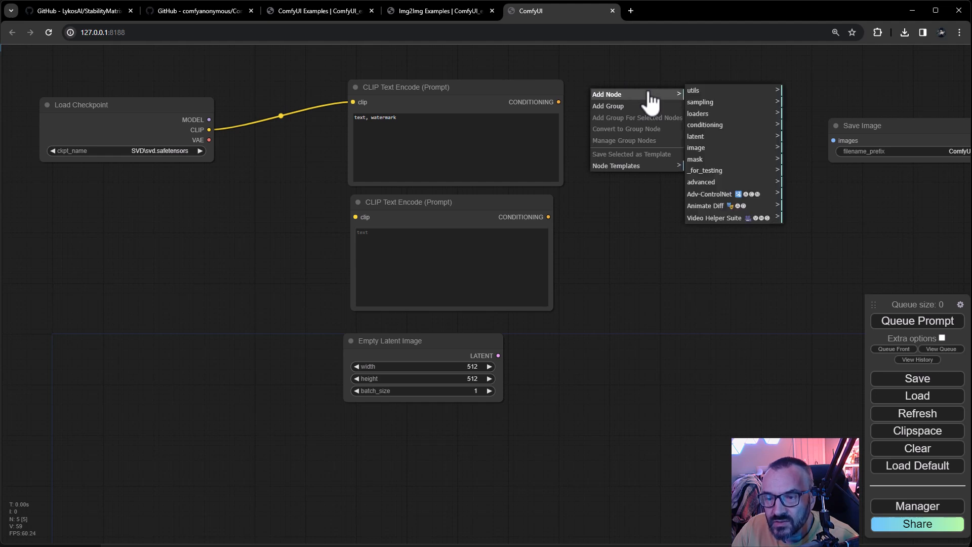
pyautogui.click(727, 103)
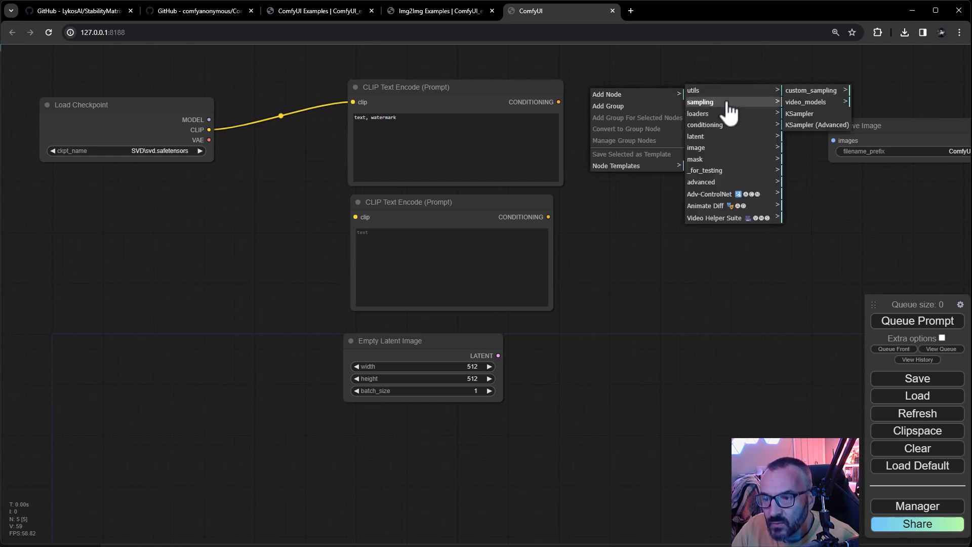
pyautogui.click(815, 115)
pyautogui.moveTo(661, 86); pyautogui.dragTo(658, 110)
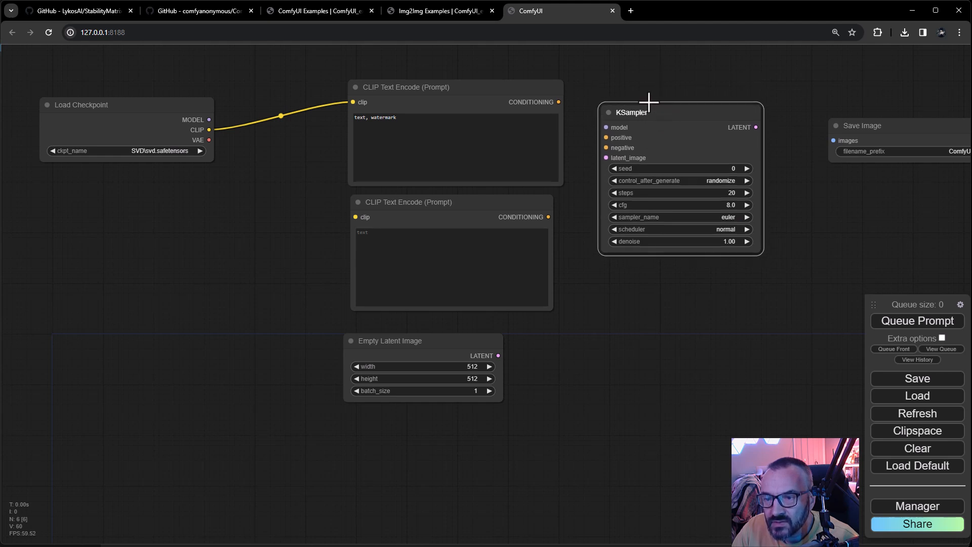
# Move the upper CLIP Text Encode node up slightly and reduce its prompt text to "t"
pyautogui.moveTo(651, 72); pyautogui.dragTo(594, 104)
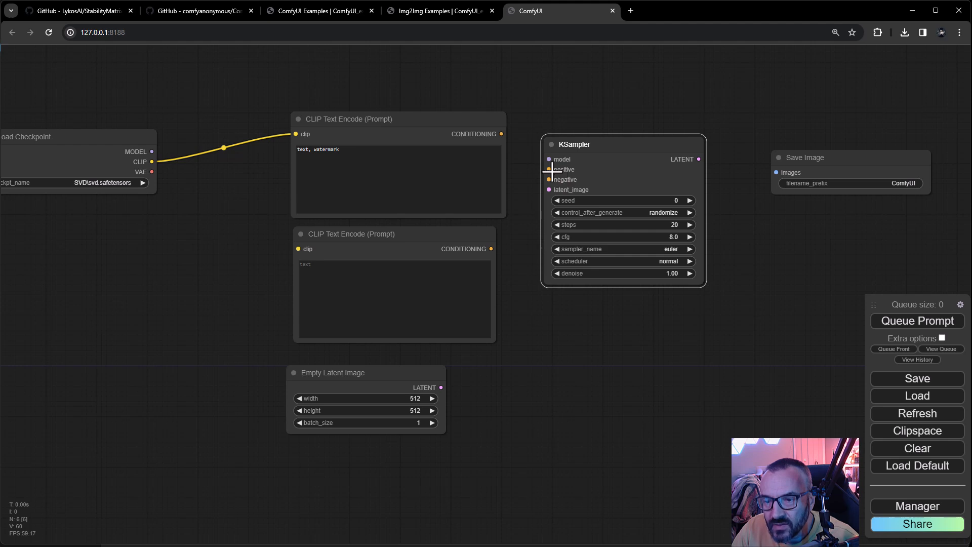
pyautogui.moveTo(372, 119)
pyautogui.mouseDown()
pyautogui.moveTo(357, 110)
pyautogui.moveTo(371, 112)
pyautogui.mouseUp()
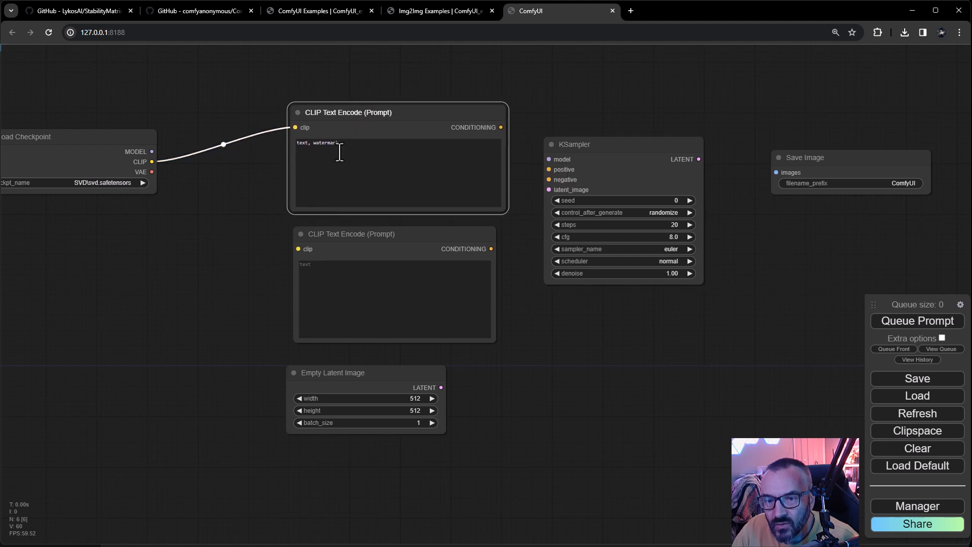
pyautogui.click(343, 148)
pyautogui.moveTo(343, 148); pyautogui.dragTo(285, 152)
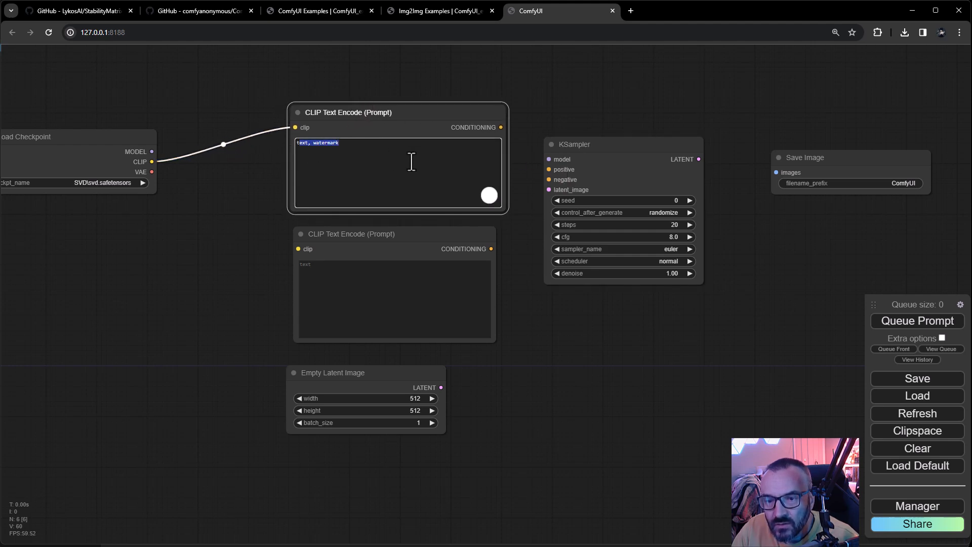
pyautogui.write('t')
# Connect the upper CLIP Text Encode's conditioning output to KSampler's positive input and the lower one's to its negative input
pyautogui.moveTo(501, 127); pyautogui.dragTo(552, 169)
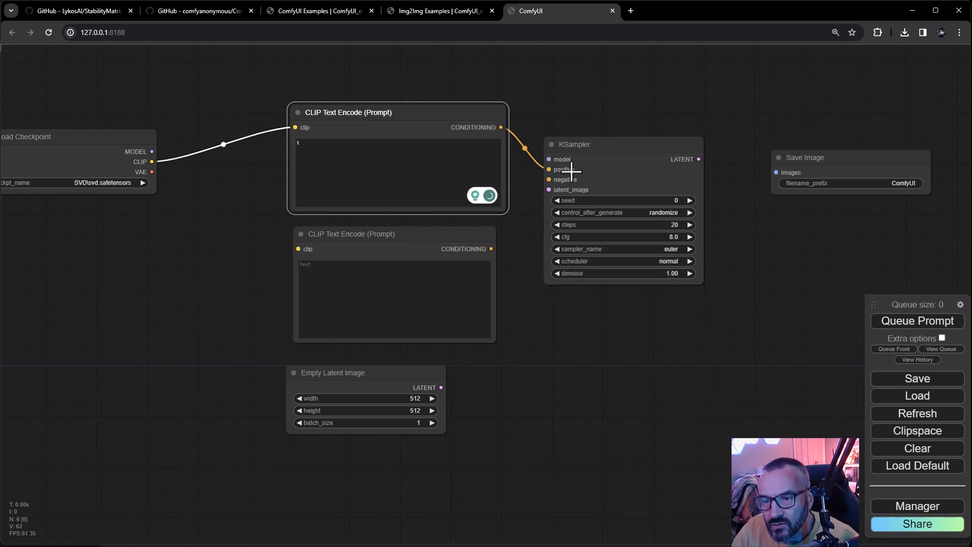
pyautogui.moveTo(490, 250); pyautogui.dragTo(498, 249)
pyautogui.moveTo(535, 326); pyautogui.dragTo(778, 175)
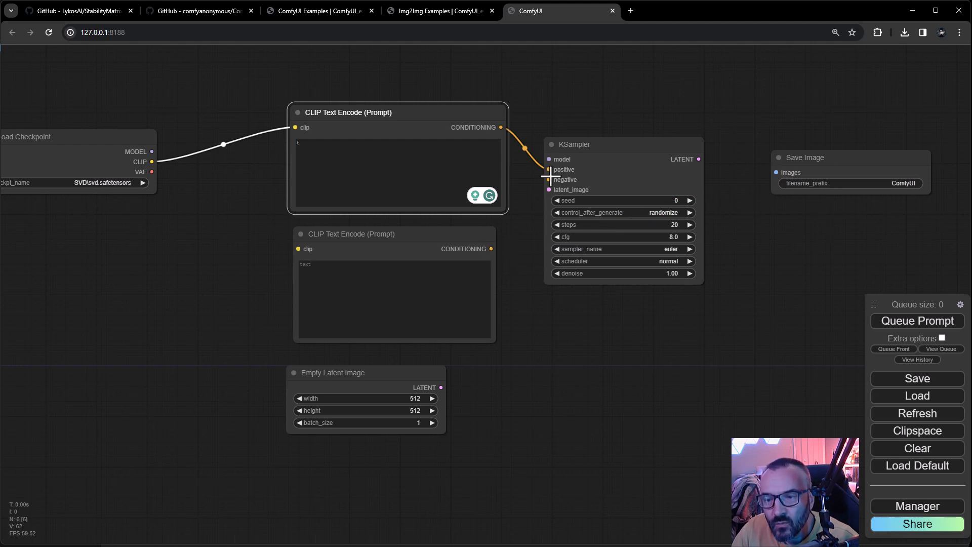
pyautogui.moveTo(549, 179); pyautogui.dragTo(492, 248)
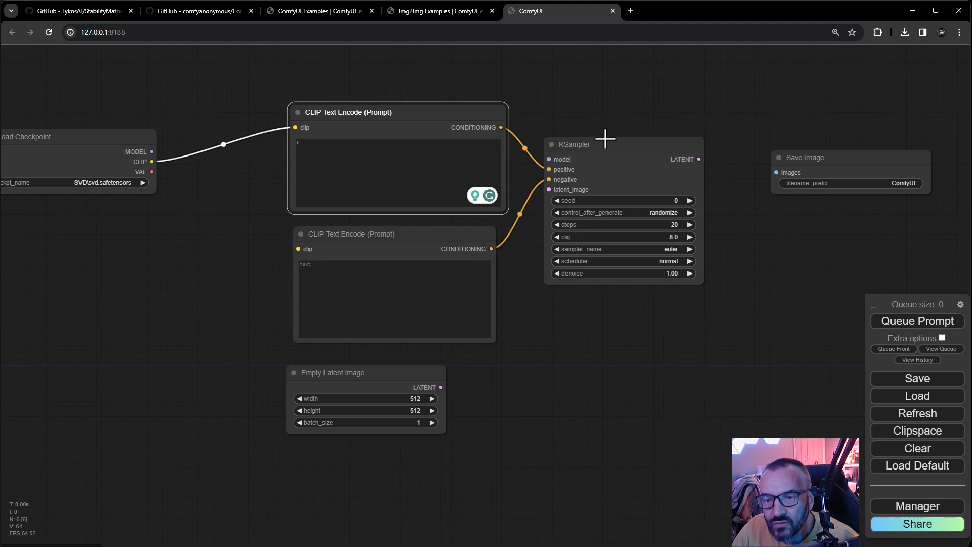
# Connect Load Checkpoint's MODEL output to KSampler's model input and Empty Latent Image's LATENT output to its latent_image input
pyautogui.moveTo(427, 108)
pyautogui.mouseDown()
pyautogui.moveTo(397, 93)
pyautogui.moveTo(411, 98)
pyautogui.mouseUp()
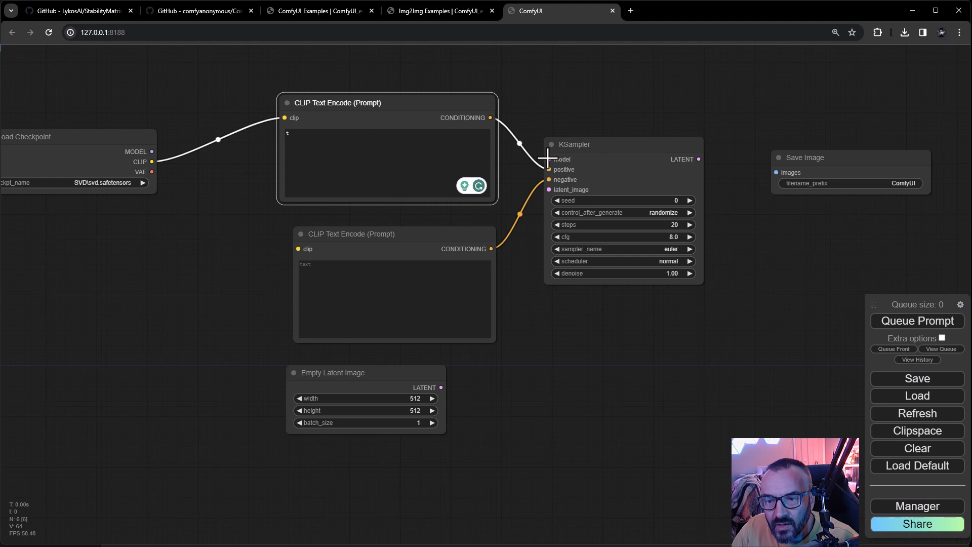
pyautogui.moveTo(109, 134); pyautogui.dragTo(131, 130)
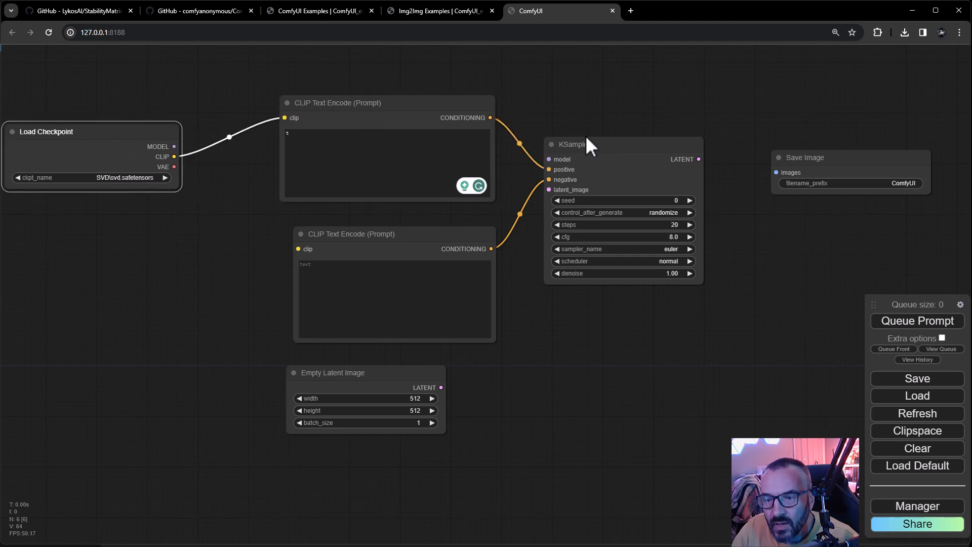
pyautogui.moveTo(175, 147); pyautogui.dragTo(548, 160)
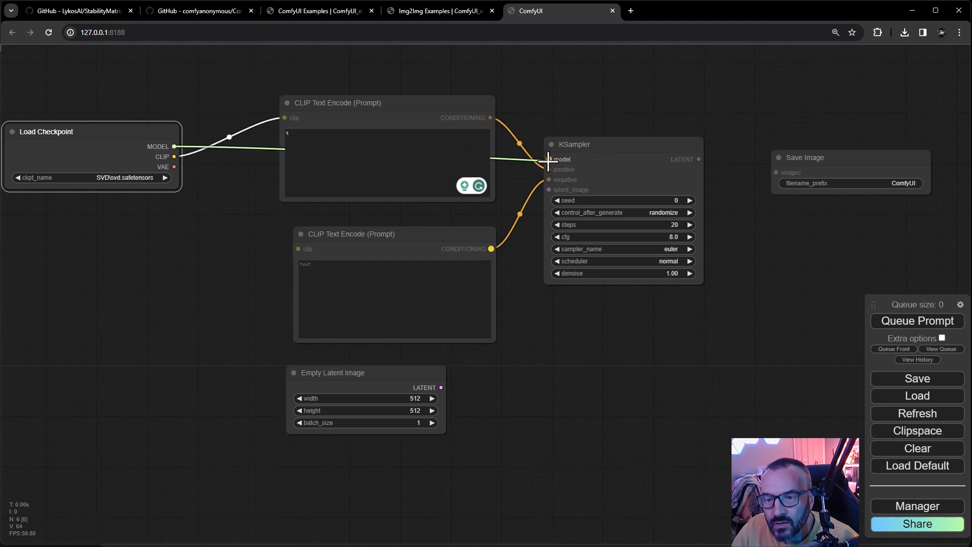
pyautogui.moveTo(687, 141); pyautogui.dragTo(679, 126)
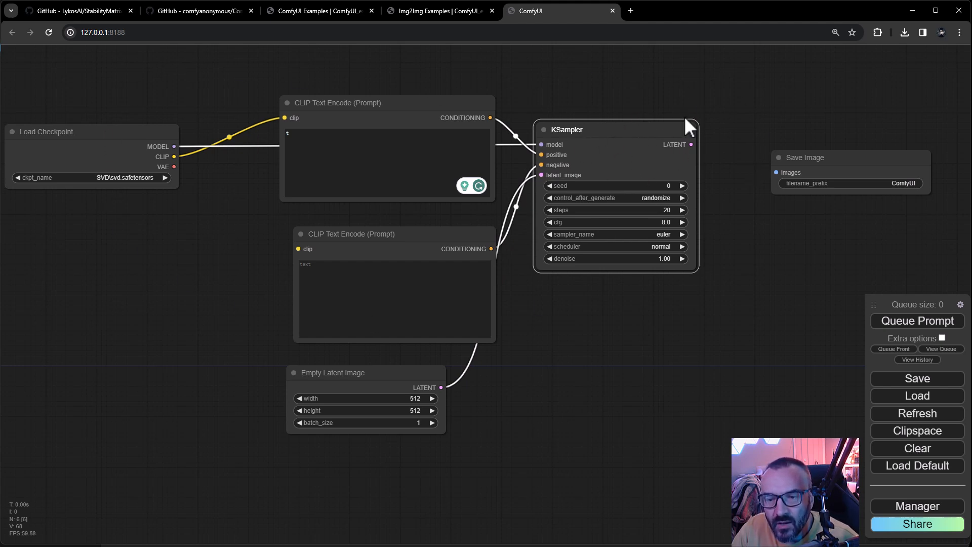
# Shift both CLIP Text Encode nodes and KSampler left, and Save Image right, leaving a gap between KSampler and Save Image
pyautogui.moveTo(398, 232); pyautogui.dragTo(376, 219)
pyautogui.moveTo(354, 103); pyautogui.dragTo(341, 103)
pyautogui.click(538, 107)
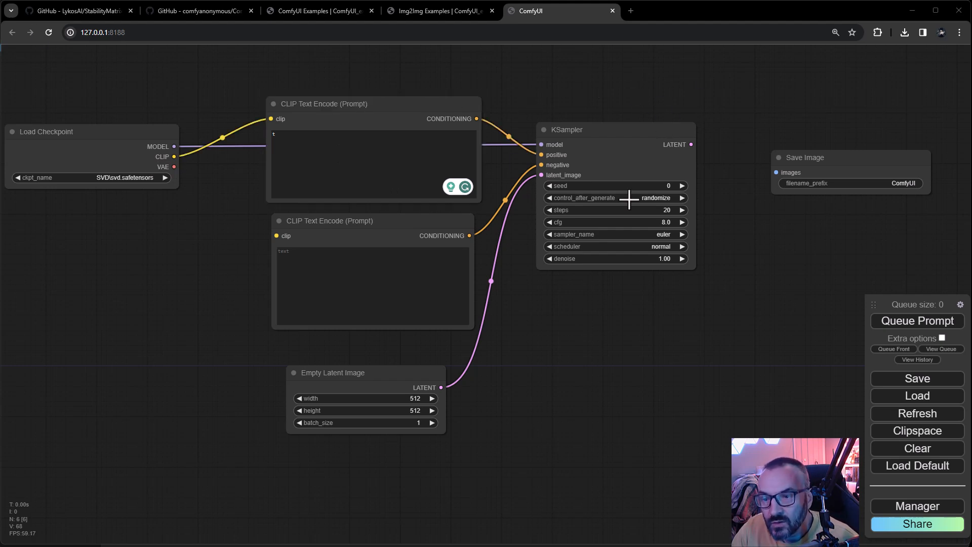
pyautogui.moveTo(610, 131); pyautogui.dragTo(596, 125)
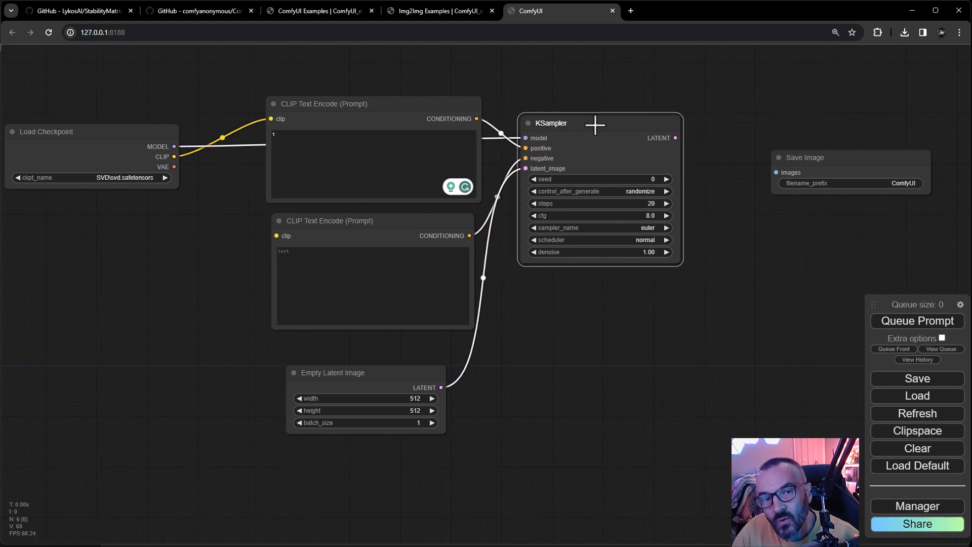
pyautogui.moveTo(846, 159); pyautogui.dragTo(866, 137)
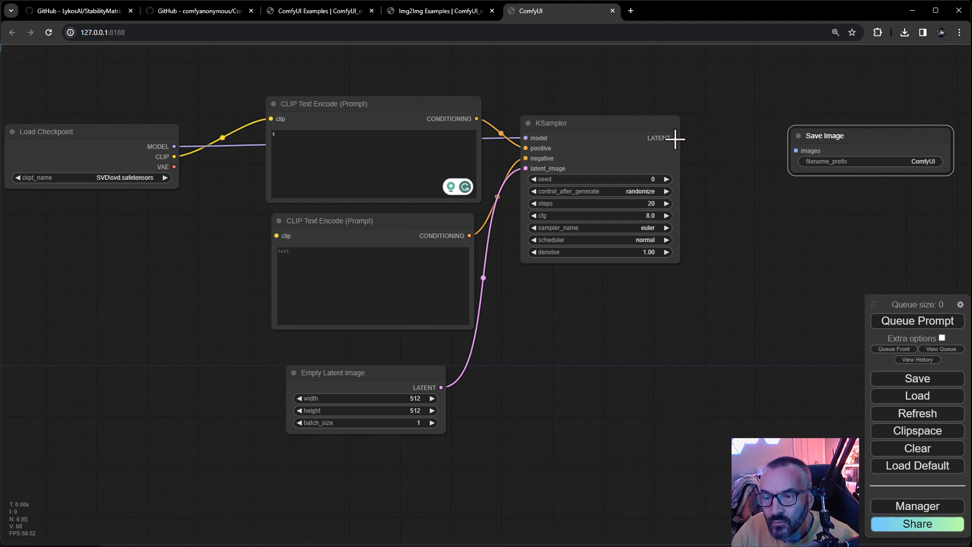
# Add a VAE Decode node from the latent category between KSampler and Save Image
pyautogui.rightClick(708, 175)
pyautogui.click(719, 174)
pyautogui.click(808, 221)
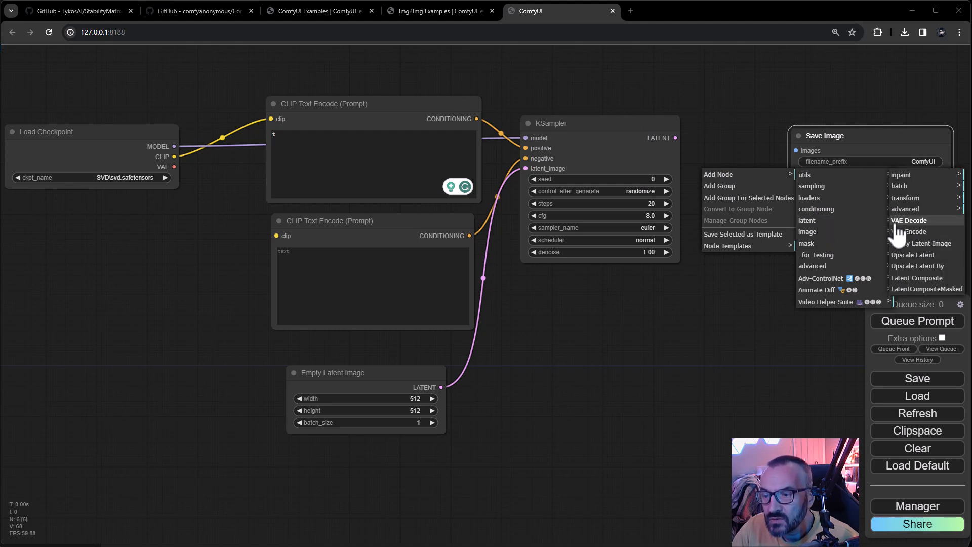
pyautogui.click(916, 223)
# Wire VAE Decode to Load Checkpoint's VAE, KSampler's LATENT and Save Image's images input, lining it up between KSampler and Save Image
pyautogui.moveTo(174, 166); pyautogui.dragTo(719, 230)
pyautogui.moveTo(849, 135); pyautogui.dragTo(916, 140)
pyautogui.moveTo(802, 205); pyautogui.dragTo(791, 144)
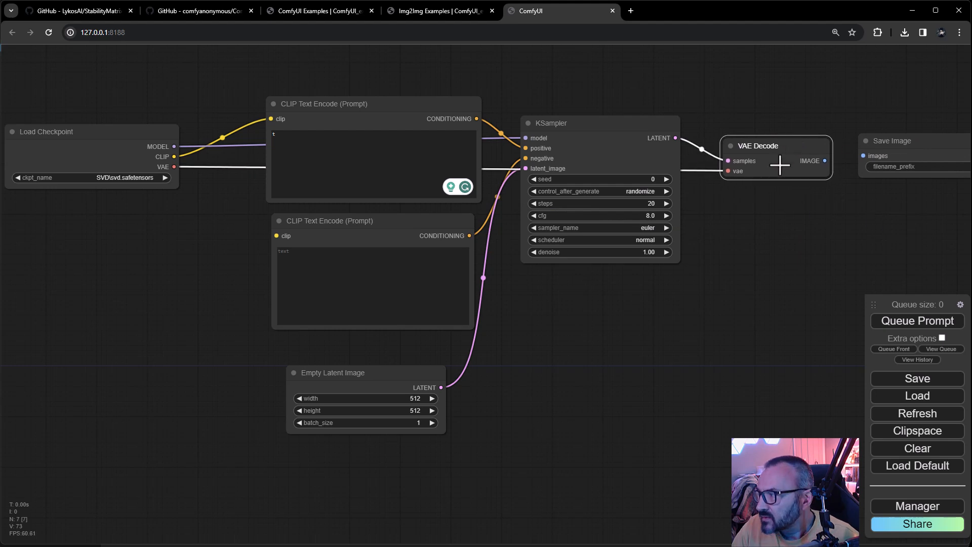
pyautogui.moveTo(827, 161); pyautogui.dragTo(864, 156)
# Replace the prompt text in the upper CLIP Text Encode node with "Forest"
pyautogui.scroll(-3, 600, 239)
pyautogui.click(486, 155)
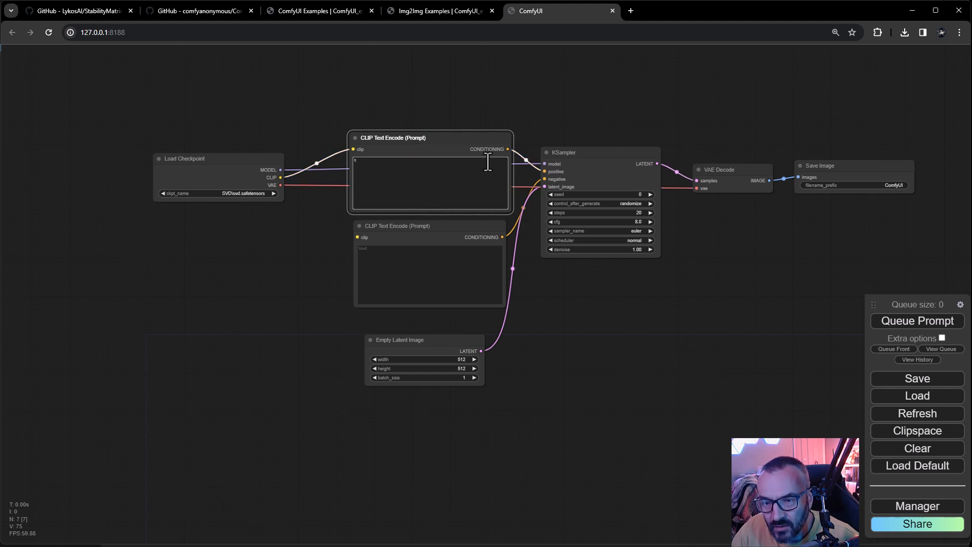
pyautogui.write('Fopro')
pyautogui.press('BackSpace')
pyautogui.press('BackSpace')
pyautogui.press('BackSpace')
pyautogui.press('BackSpace')
pyautogui.write('orest')
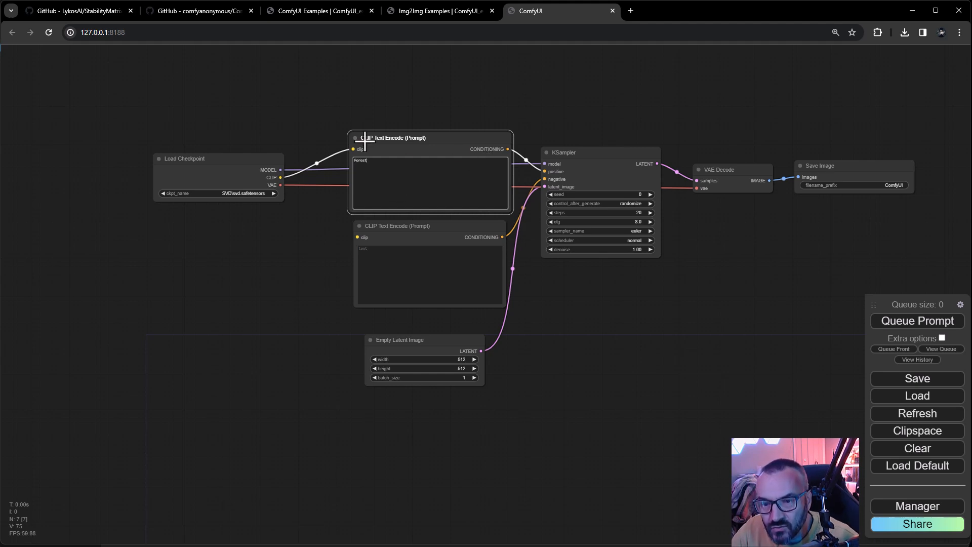
# Enter "green" as the negative prompt in the lower CLIP Text Encode node
pyautogui.scroll(5, 363, 144)
pyautogui.scroll(4, 364, 144)
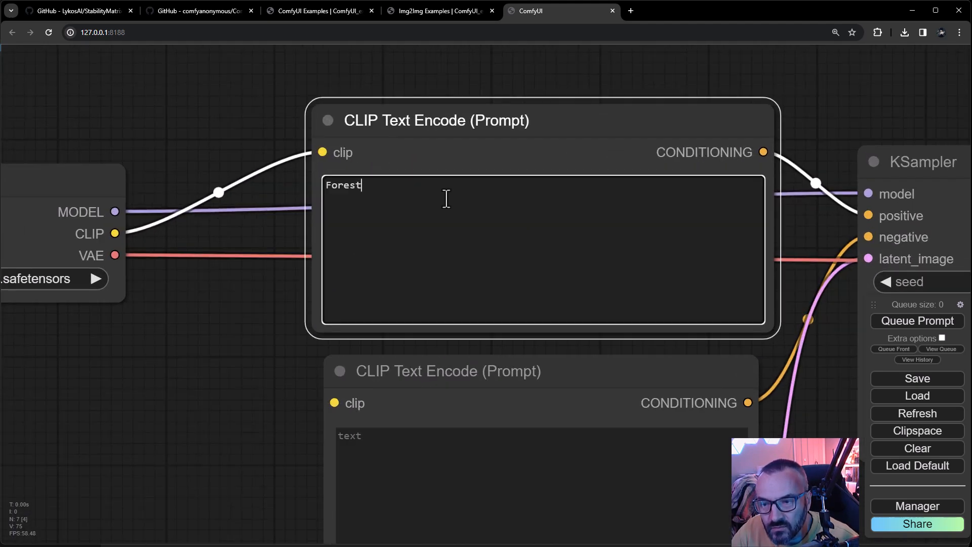
pyautogui.moveTo(273, 390); pyautogui.dragTo(195, 313)
pyautogui.click(409, 399)
pyautogui.write('green')
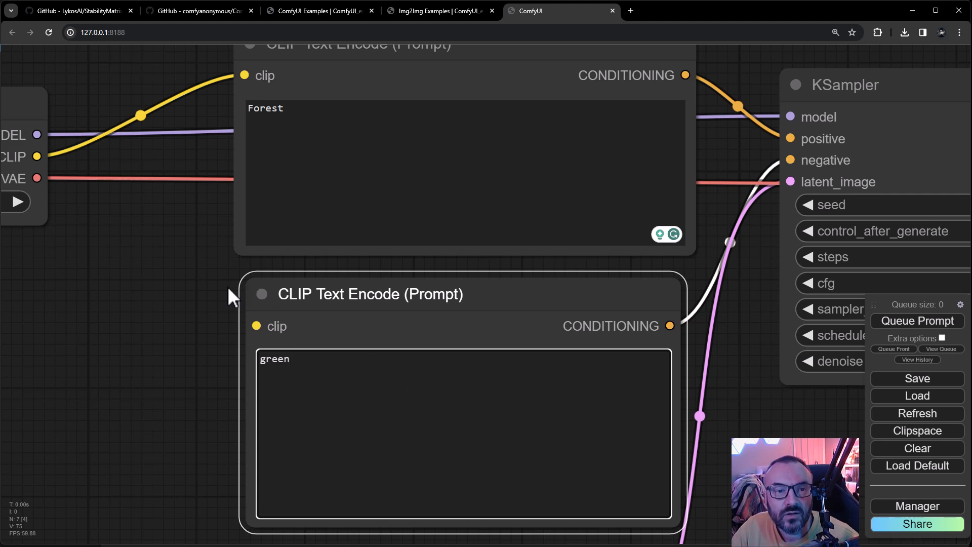
# Try to run the workflow by queueing the prompt, and dismiss the validation dialog
pyautogui.scroll(-5, 228, 290)
pyautogui.scroll(-2, 227, 286)
pyautogui.moveTo(695, 364); pyautogui.dragTo(672, 363)
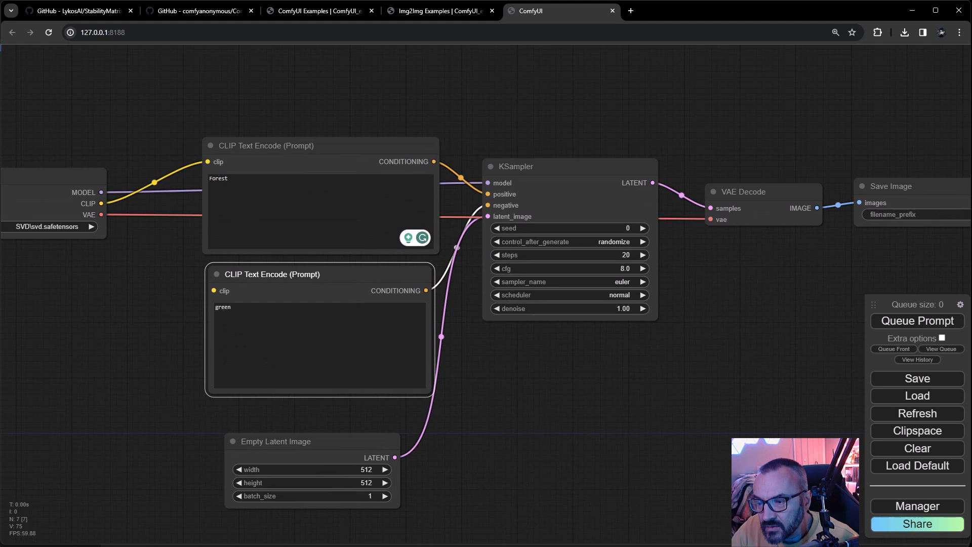
pyautogui.click(930, 324)
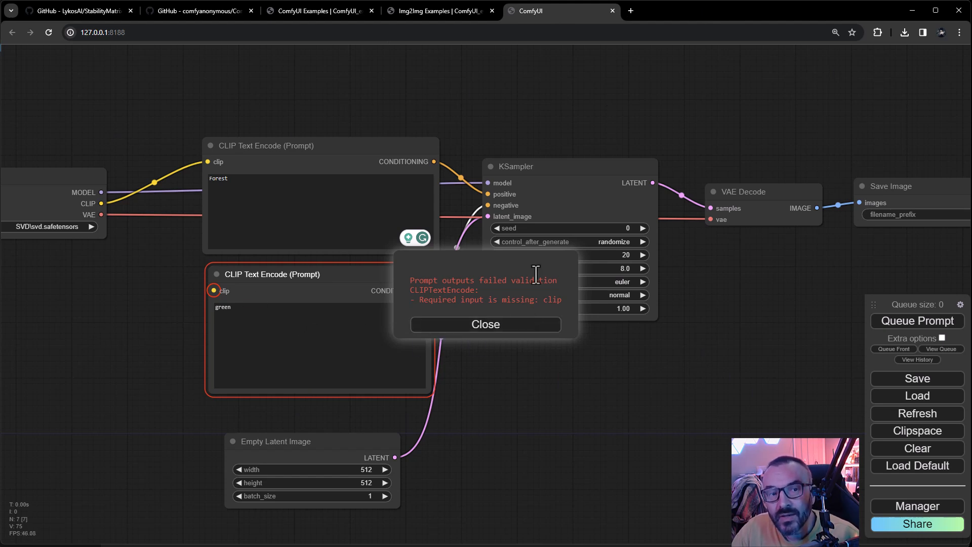
pyautogui.click(485, 325)
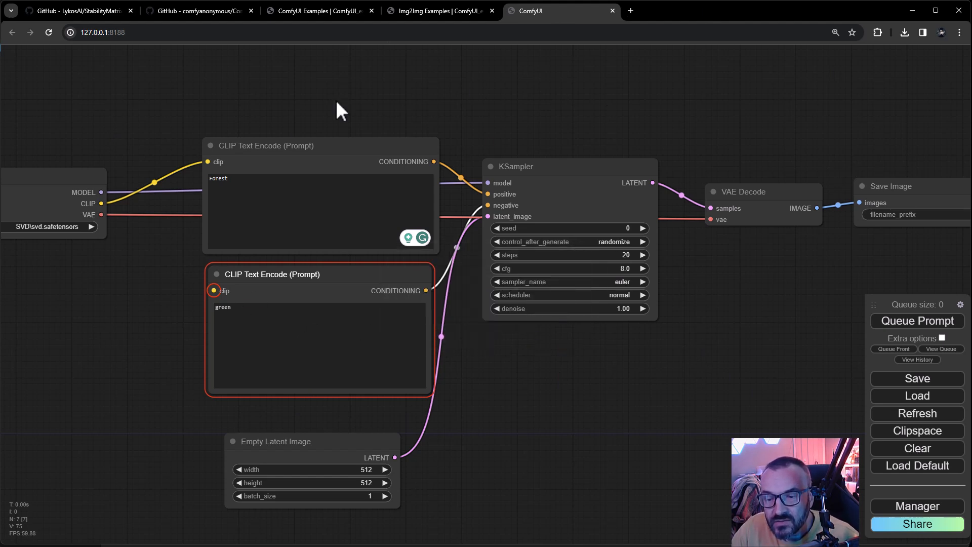
# Connect Load Checkpoint's CLIP output to the lower CLIP Text Encode's clip input and queue the prompt
pyautogui.moveTo(492, 324); pyautogui.dragTo(562, 312)
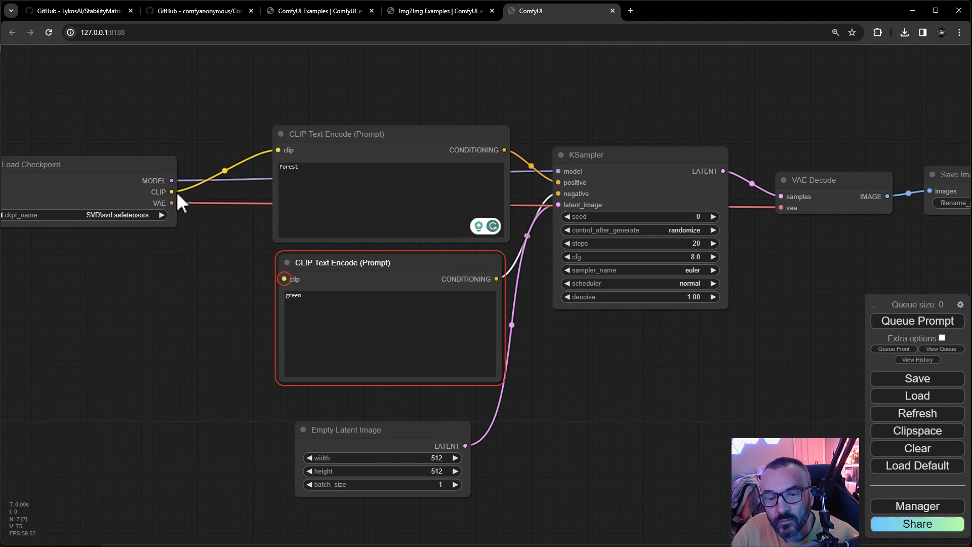
pyautogui.moveTo(172, 192); pyautogui.dragTo(284, 279)
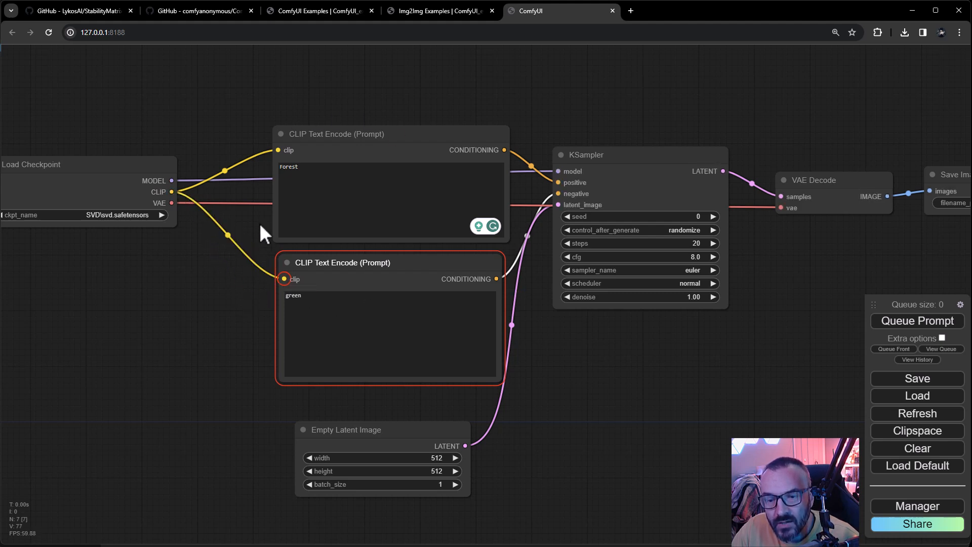
pyautogui.moveTo(659, 304); pyautogui.dragTo(598, 301)
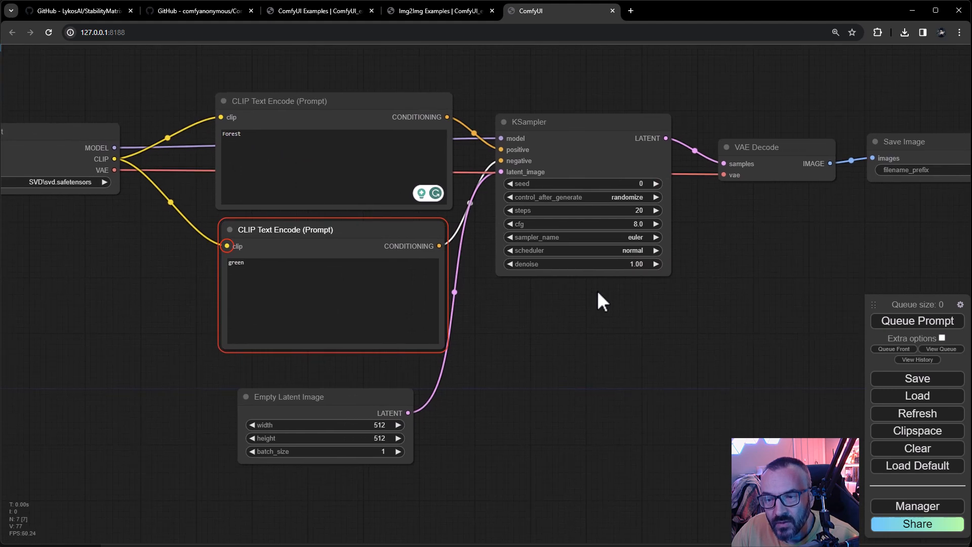
pyautogui.scroll(-2, 598, 293)
pyautogui.click(929, 322)
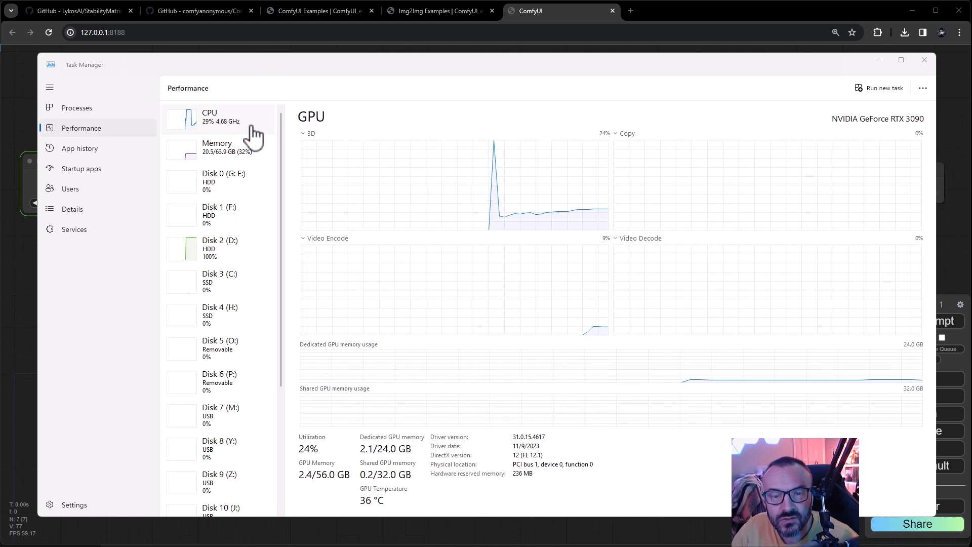
# Check the GPU load in Task Manager's performance view and return to ComfyUI
pyautogui.scroll(-4, 254, 264)
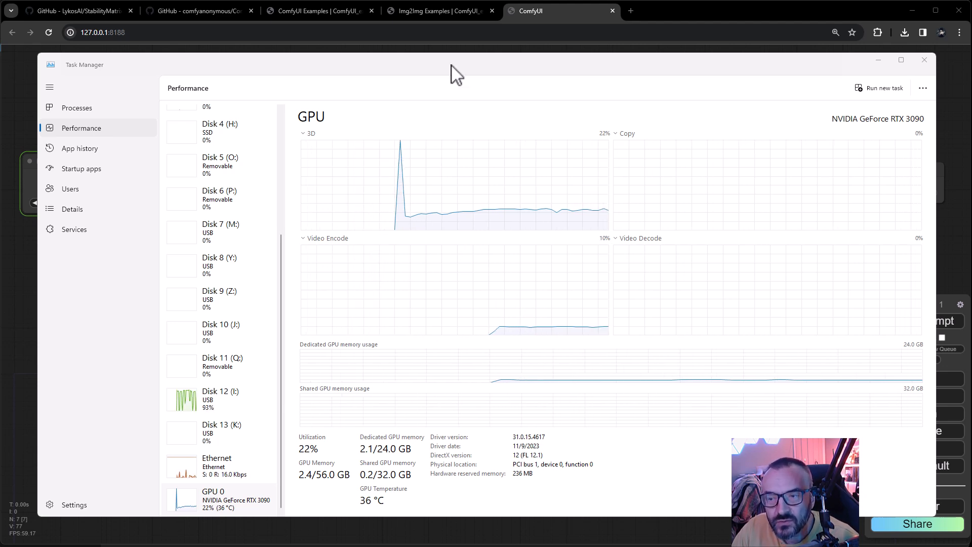
pyautogui.hotkey('alt', 'Tab')
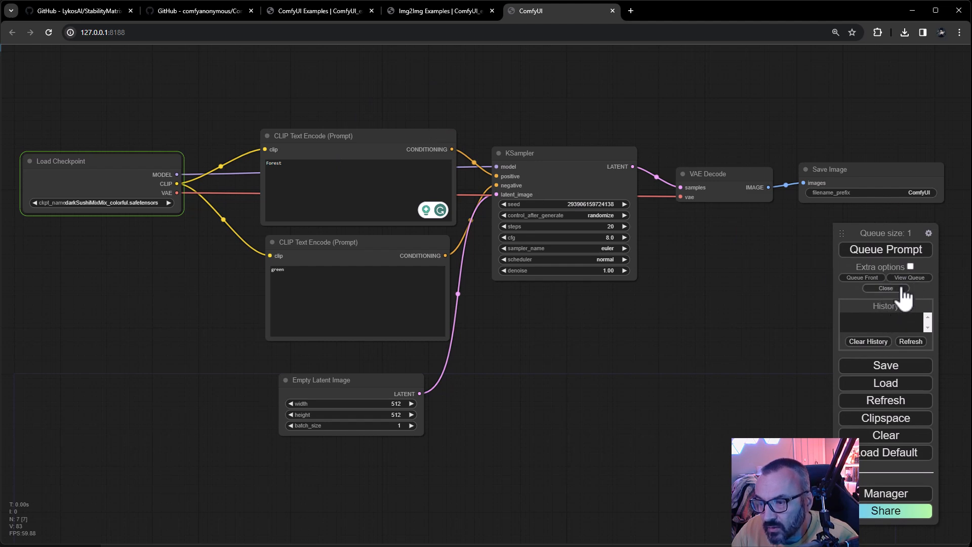
# Queue an extra job at the front, delete it from the pending list and load the running job's workflow
pyautogui.click(871, 278)
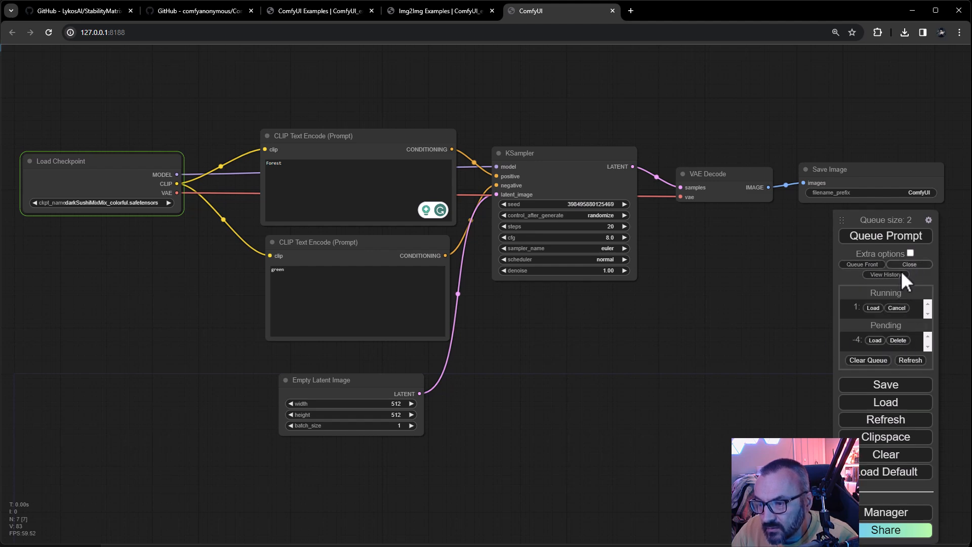
pyautogui.click(906, 338)
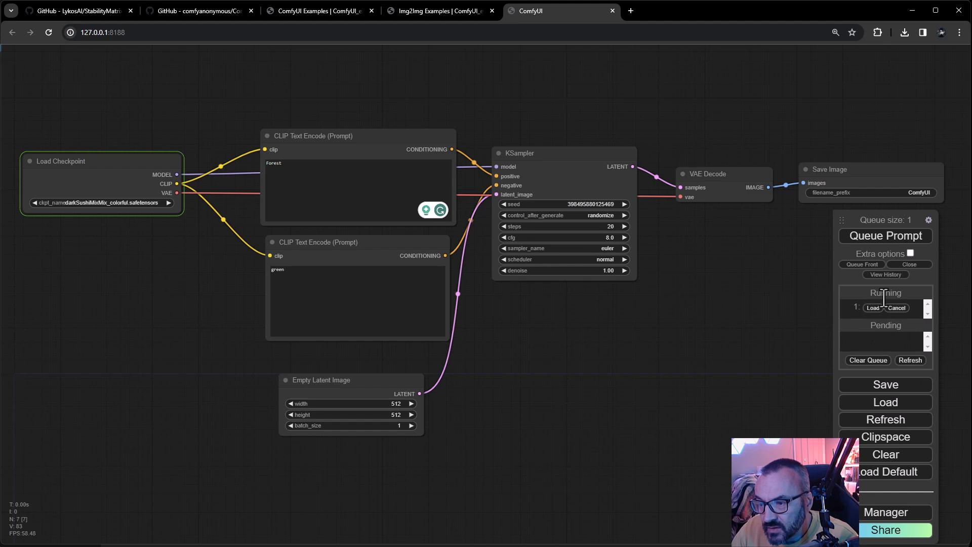
pyautogui.click(876, 309)
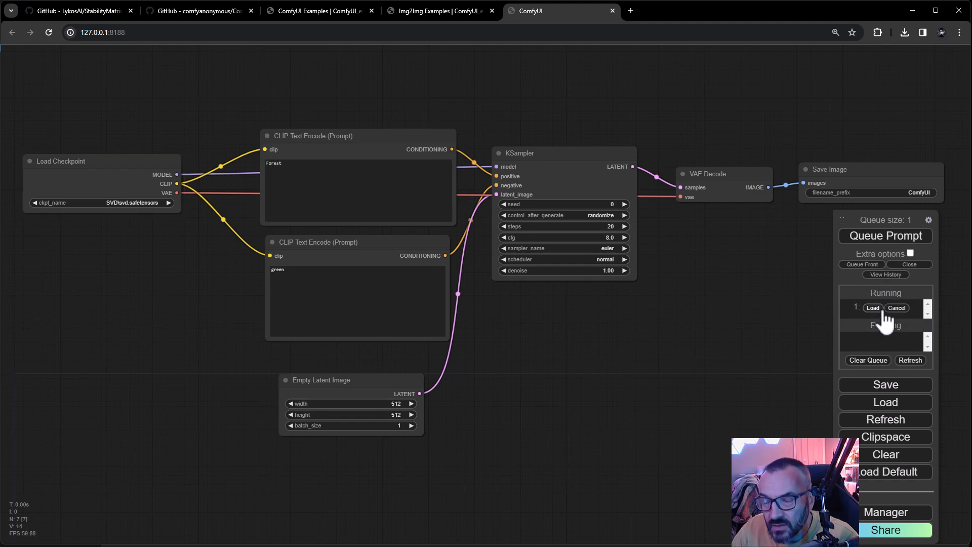
# Generate the image with the epicphotogasm_z.safetensors checkpoint and move the queue panel off the Save Image node
pyautogui.moveTo(907, 295); pyautogui.dragTo(850, 293)
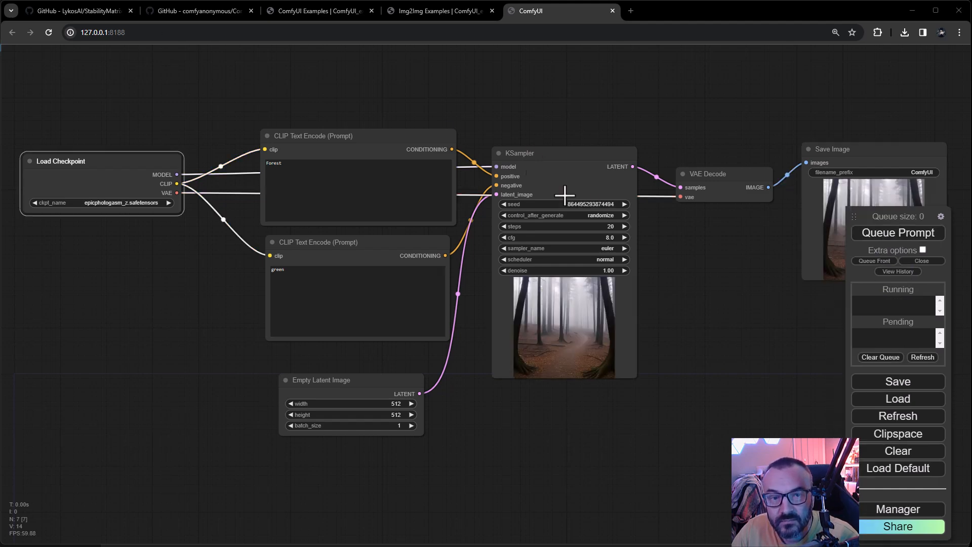
pyautogui.moveTo(912, 212); pyautogui.dragTo(711, 310)
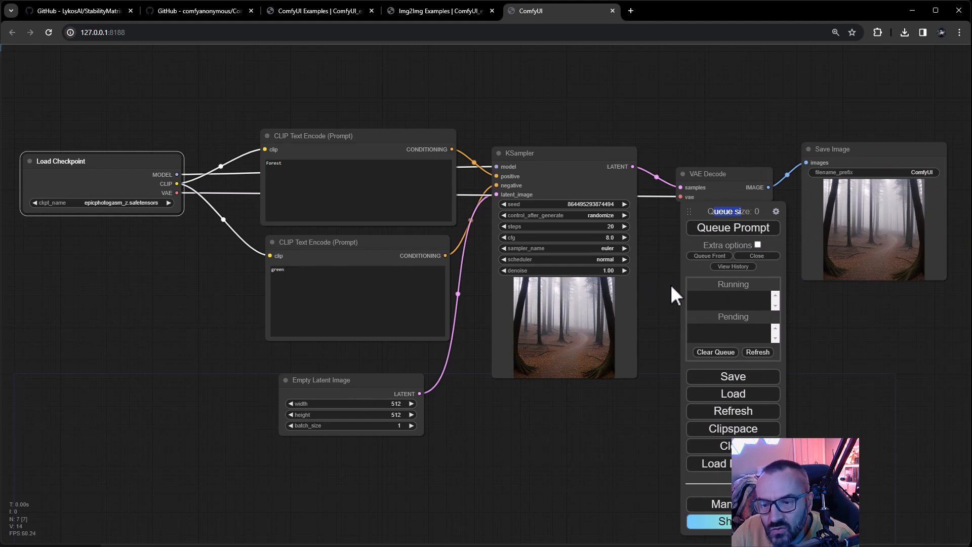
pyautogui.moveTo(695, 212)
pyautogui.mouseDown()
pyautogui.moveTo(822, 217)
pyautogui.moveTo(698, 217)
pyautogui.mouseUp()
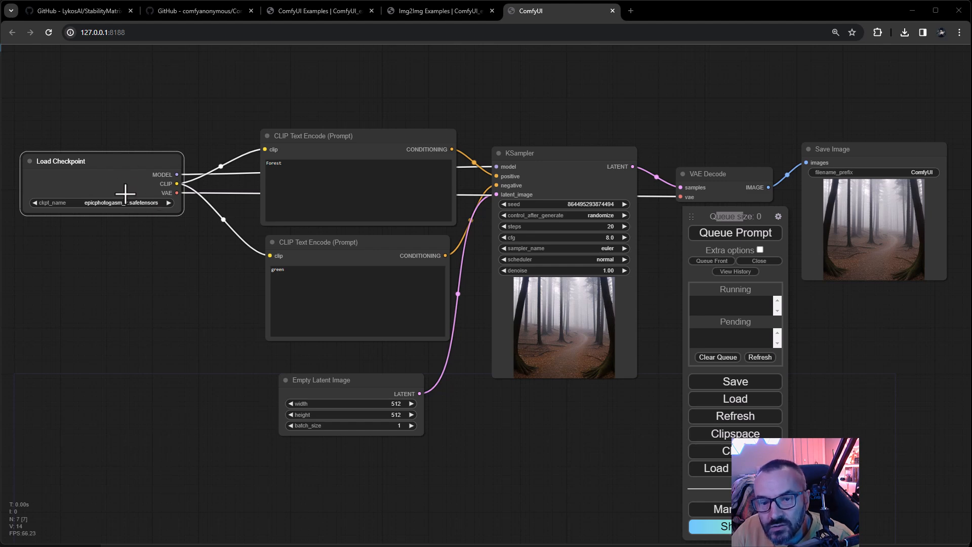
# Examine the finished graph node by node, from Load Checkpoint through the CLIP Text Encode nodes and KSampler to VAE Decode and Save Image
pyautogui.scroll(8, 110, 181)
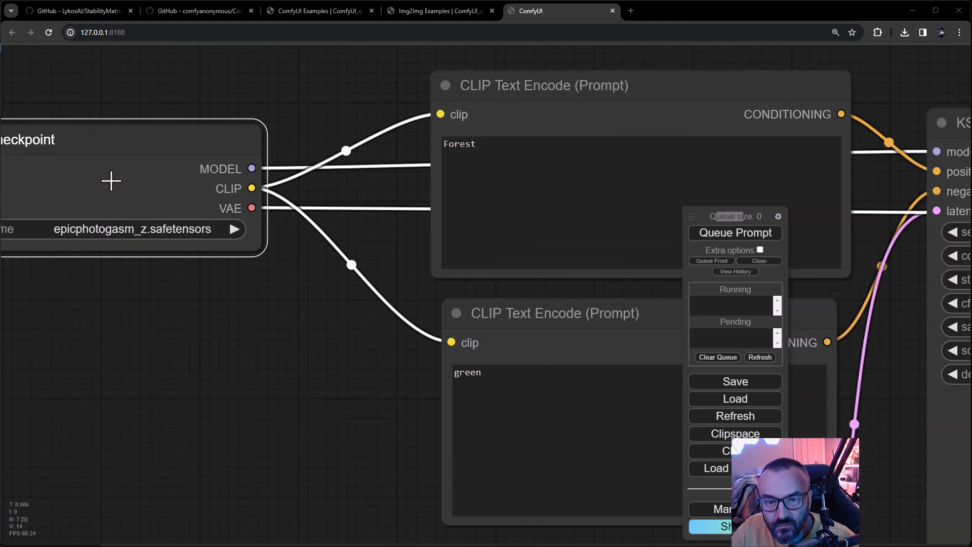
pyautogui.moveTo(141, 263); pyautogui.dragTo(304, 327)
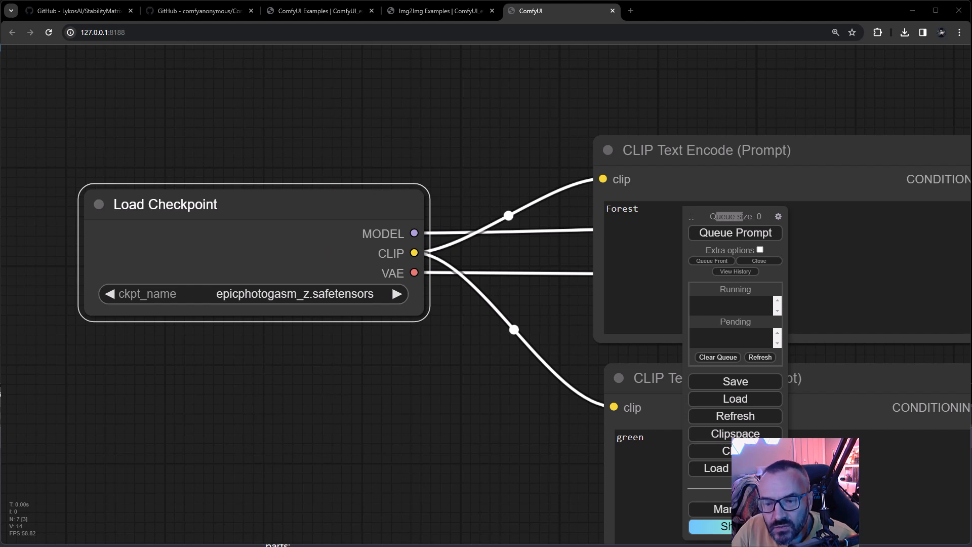
pyautogui.moveTo(535, 171); pyautogui.dragTo(337, 102)
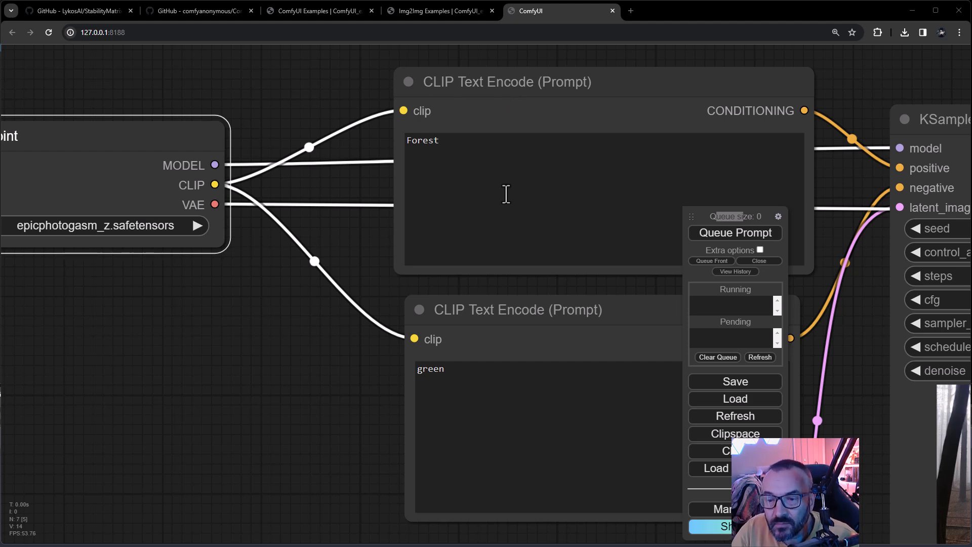
pyautogui.click(686, 275)
pyautogui.moveTo(369, 364); pyautogui.dragTo(174, 369)
pyautogui.moveTo(163, 246); pyautogui.dragTo(0, 232)
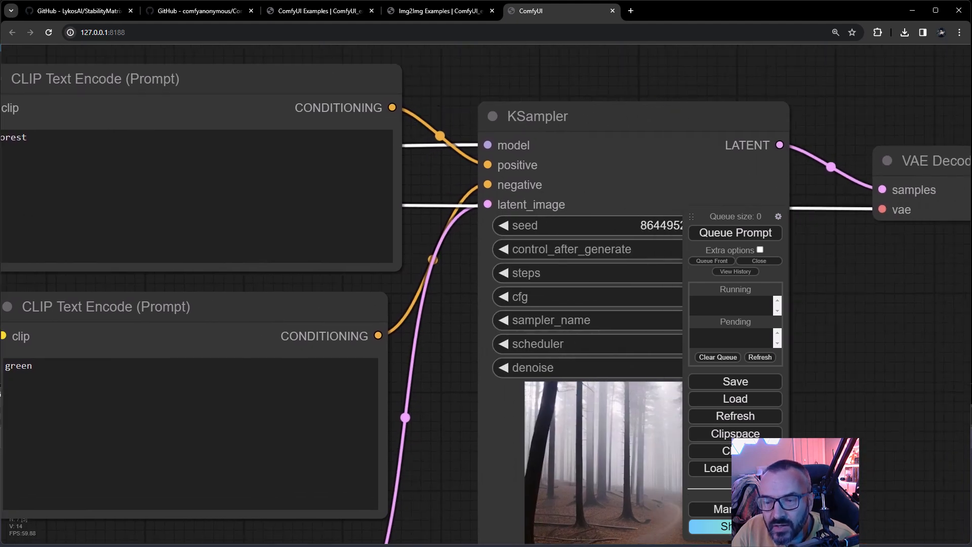
pyautogui.moveTo(50, 176); pyautogui.dragTo(0, 162)
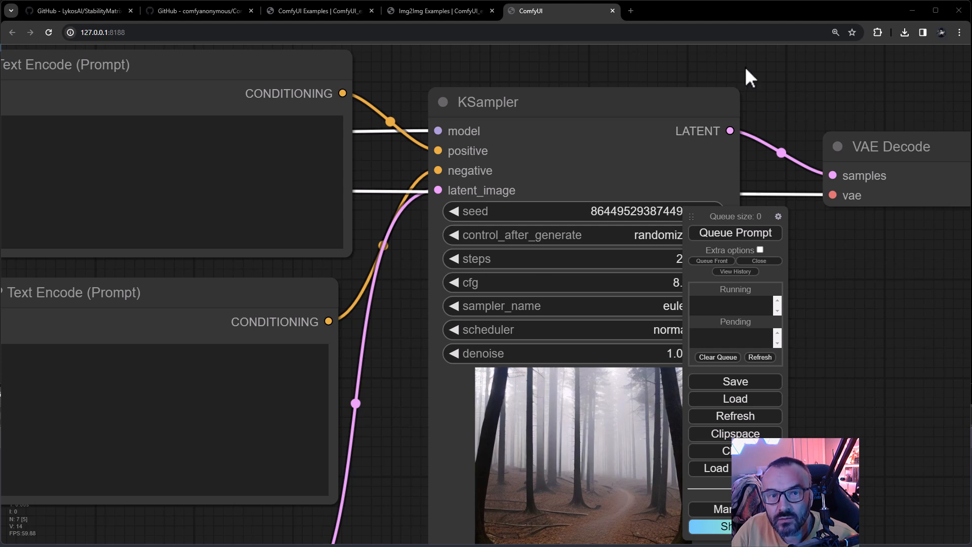
pyautogui.moveTo(890, 272); pyautogui.dragTo(568, 240)
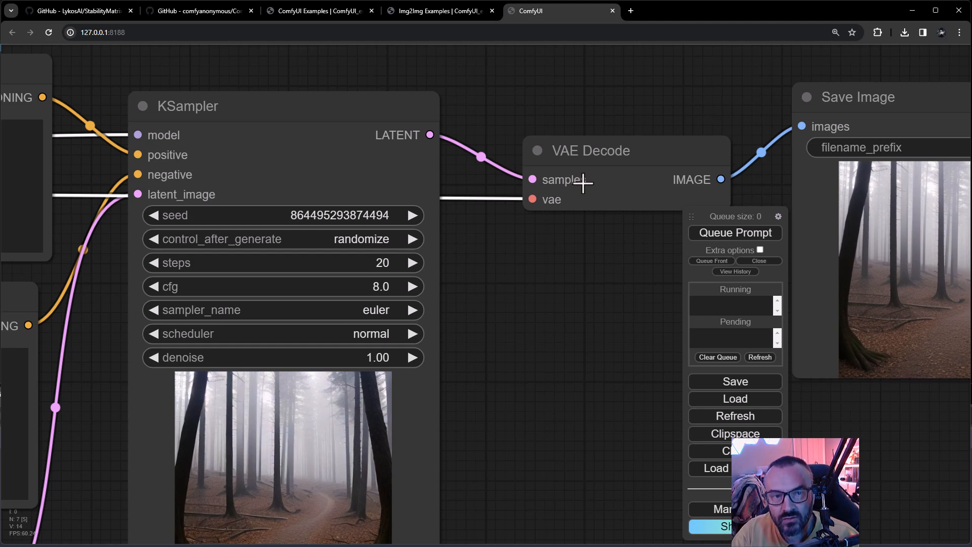
pyautogui.moveTo(97, 125); pyautogui.dragTo(754, 169)
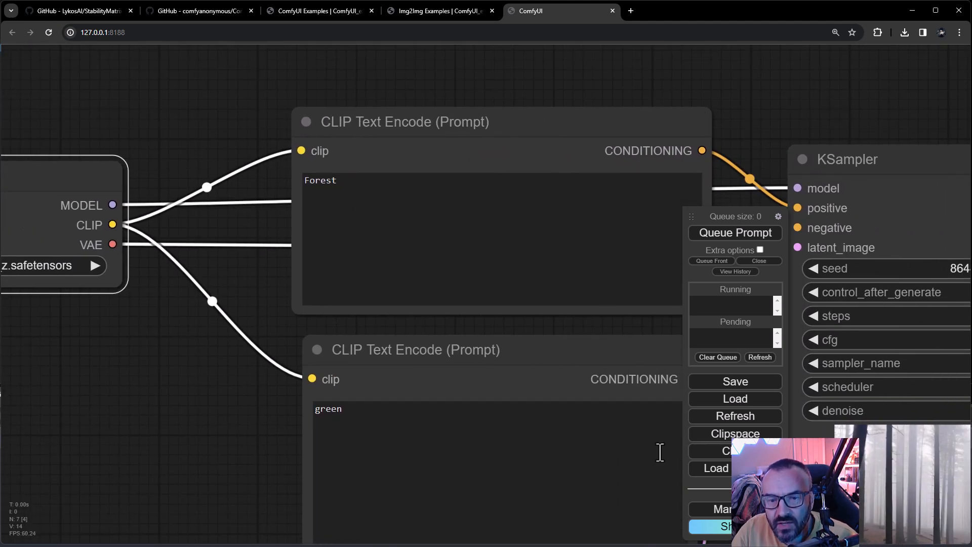
# Examine the KSampler settings and follow its connections through VAE Decode to the image in the Save Image node
pyautogui.moveTo(715, 88); pyautogui.dragTo(212, 38)
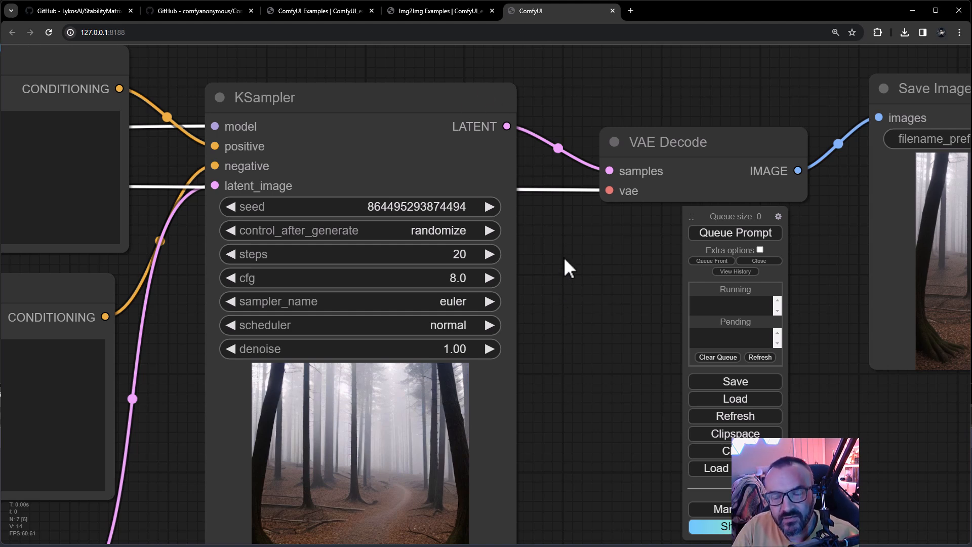
pyautogui.moveTo(563, 256); pyautogui.dragTo(349, 290)
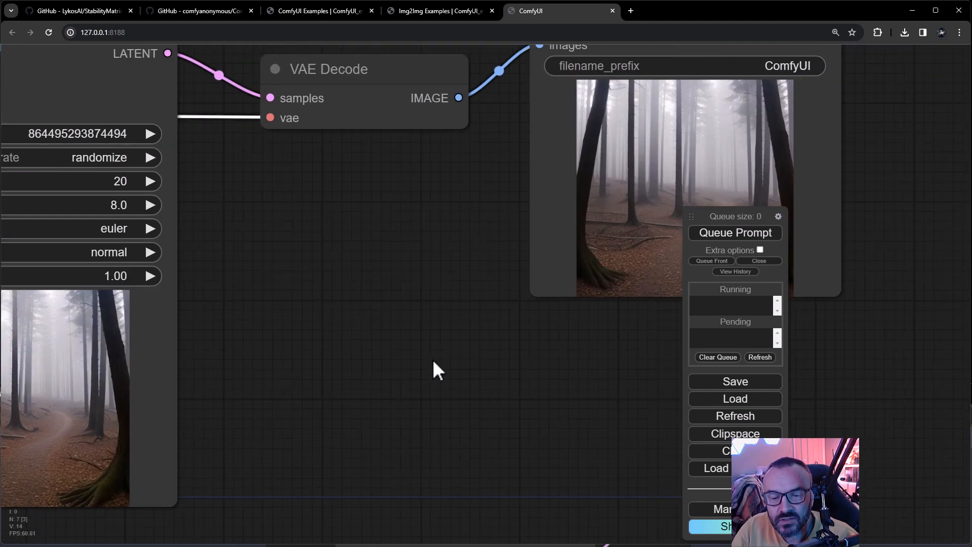
pyautogui.moveTo(400, 385); pyautogui.dragTo(112, 516)
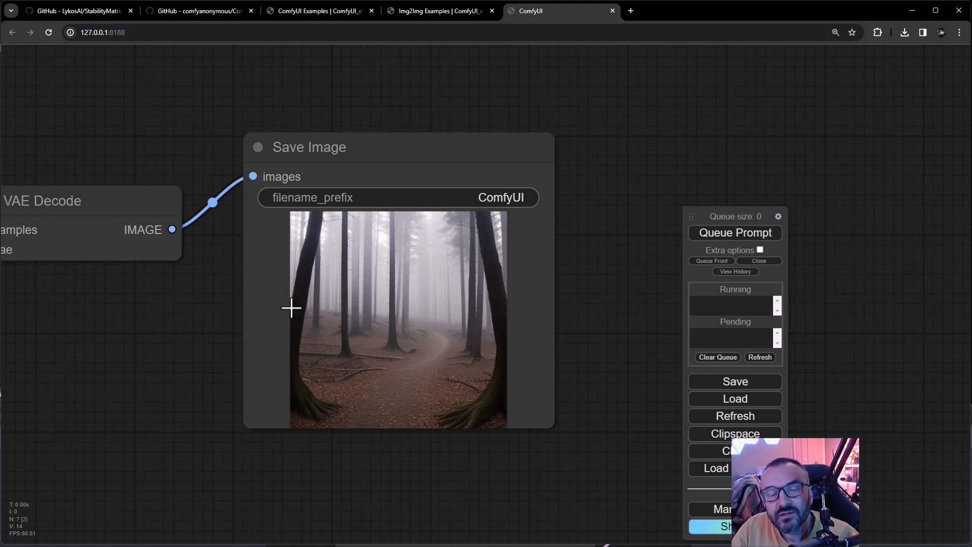
pyautogui.moveTo(121, 348); pyautogui.dragTo(456, 248)
pyautogui.scroll(-5, 456, 248)
pyautogui.scroll(-1, 455, 244)
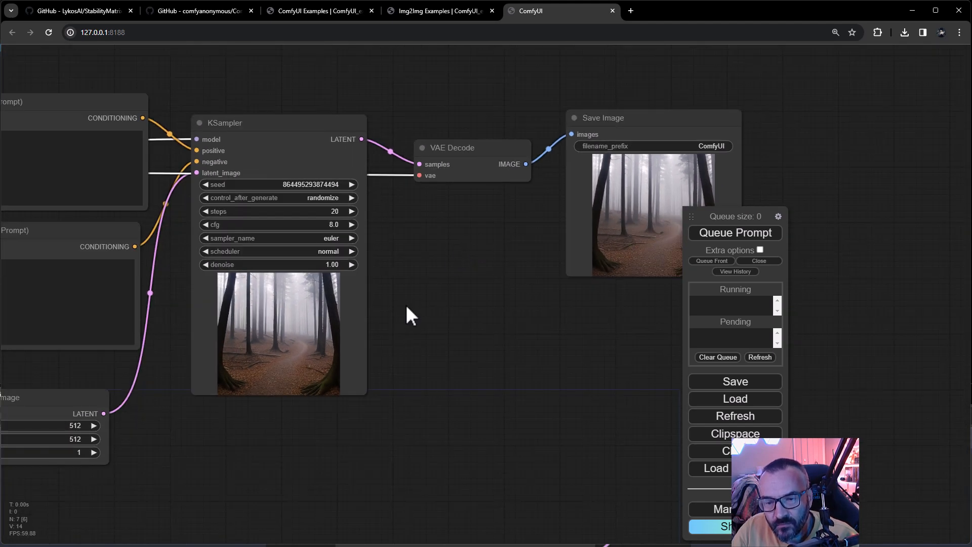
pyautogui.moveTo(405, 306); pyautogui.dragTo(671, 297)
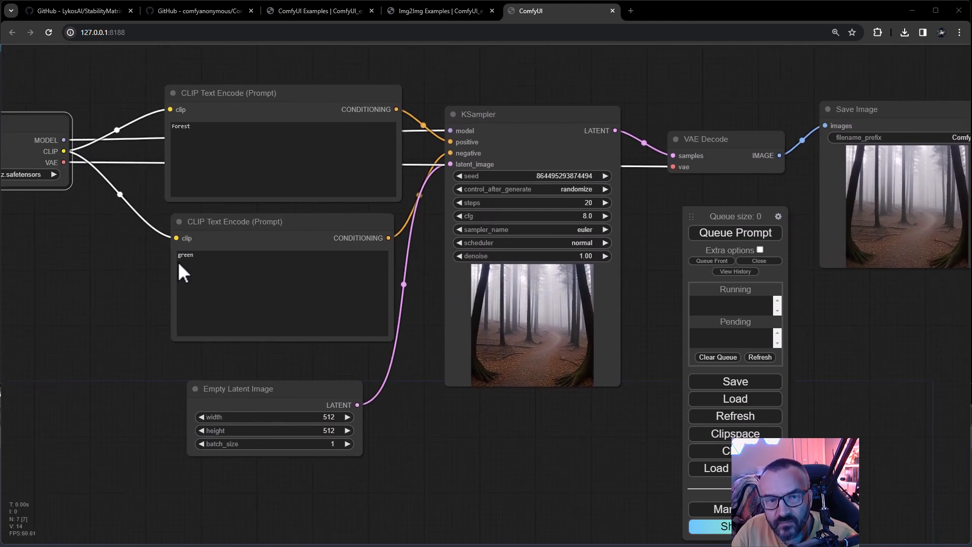
# View the list of available checkpoints in the Load Checkpoint node and close it without choosing another
pyautogui.moveTo(47, 248); pyautogui.dragTo(265, 267)
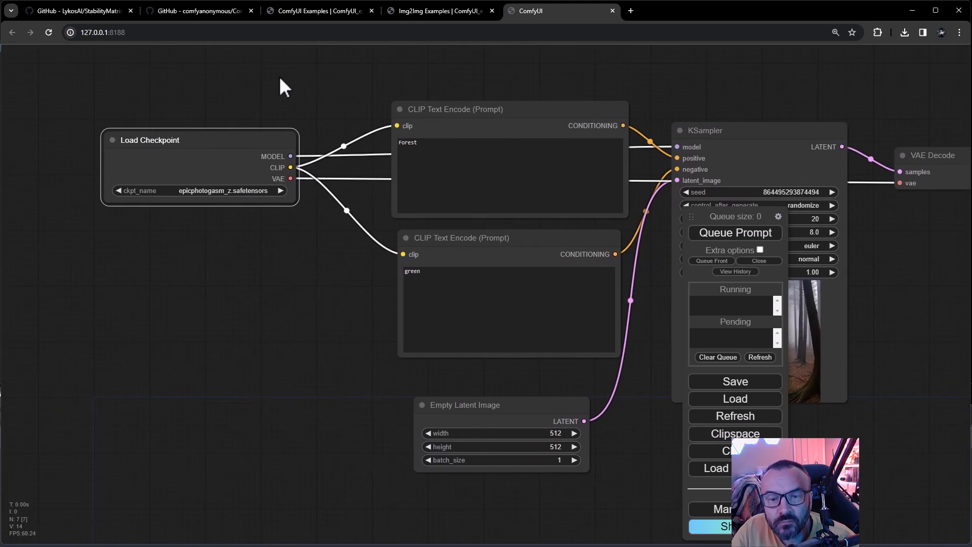
pyautogui.click(205, 190)
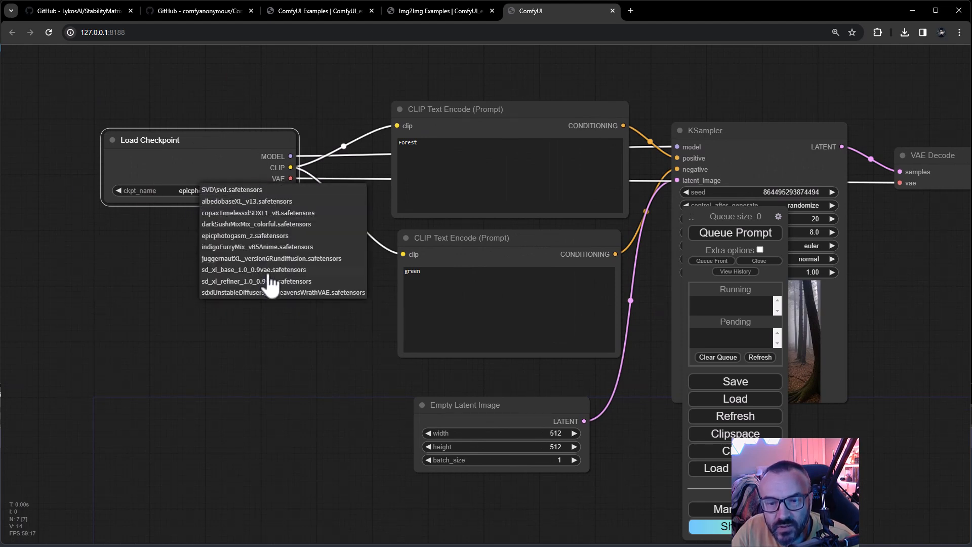
pyautogui.click(266, 77)
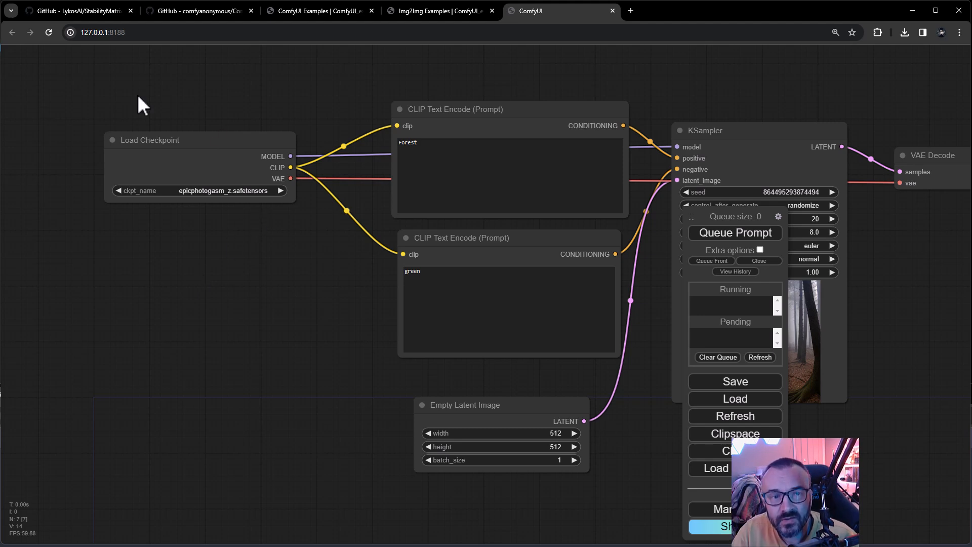
# Examine how Load Checkpoint, the two prompt nodes and Empty Latent Image feed the KSampler's inputs
pyautogui.moveTo(317, 252); pyautogui.dragTo(258, 262)
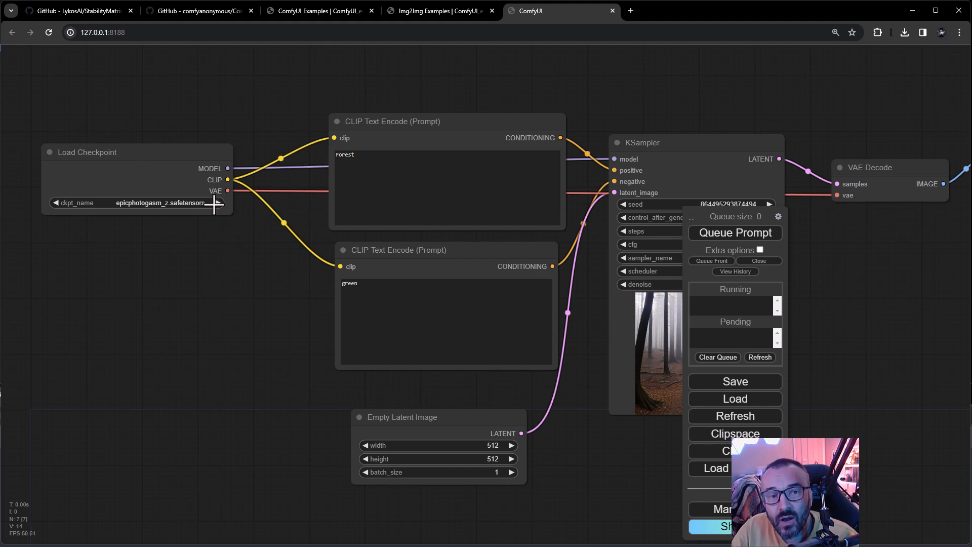
pyautogui.moveTo(278, 274); pyautogui.dragTo(66, 253)
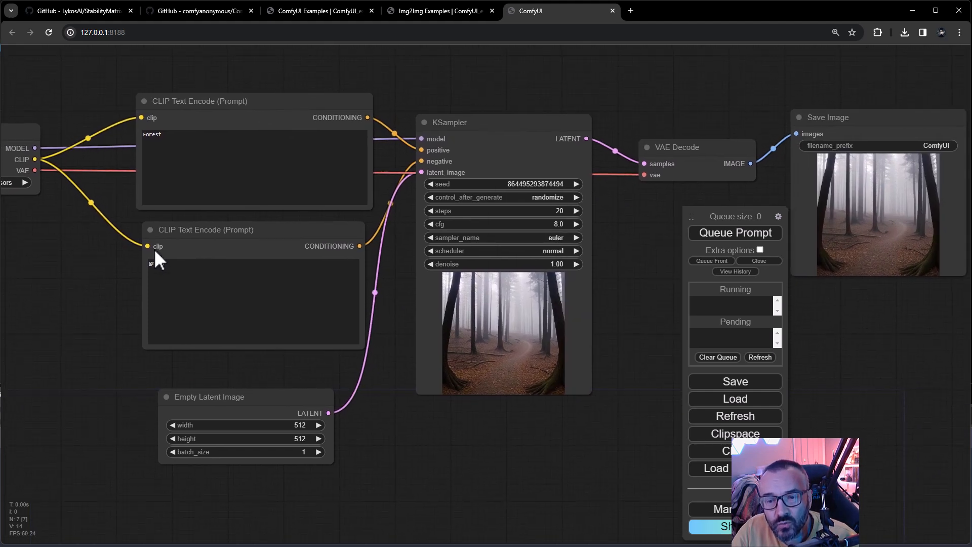
pyautogui.click(171, 137)
pyautogui.click(226, 276)
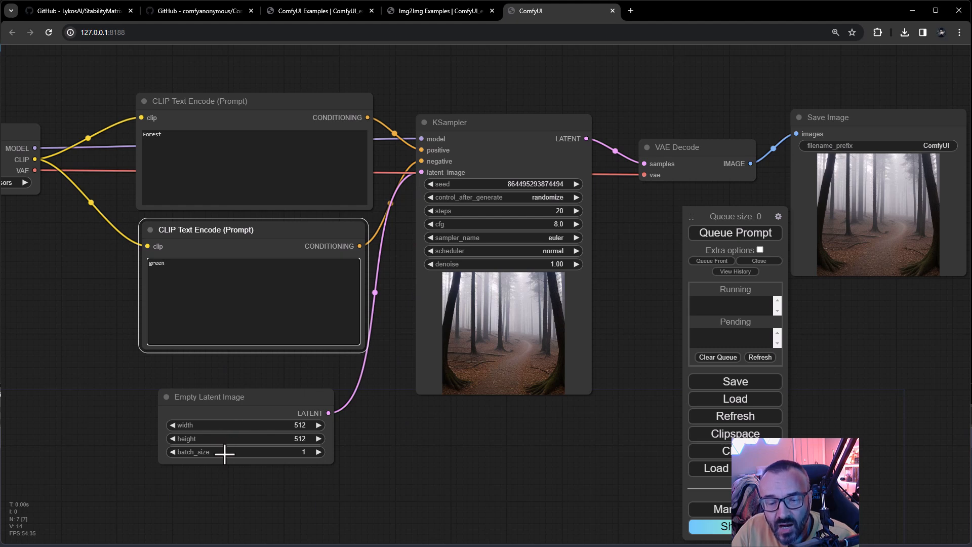
pyautogui.moveTo(362, 409); pyautogui.dragTo(268, 446)
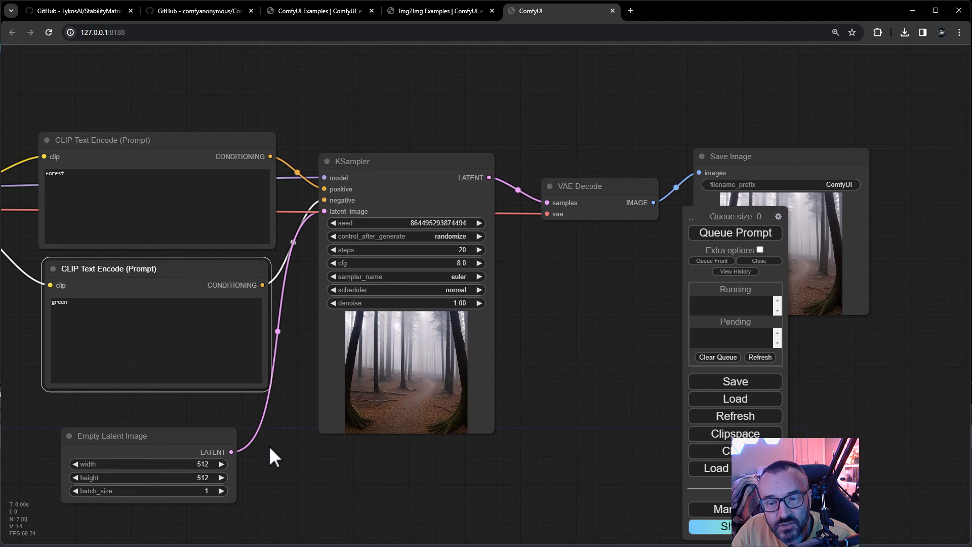
pyautogui.scroll(6, 396, 209)
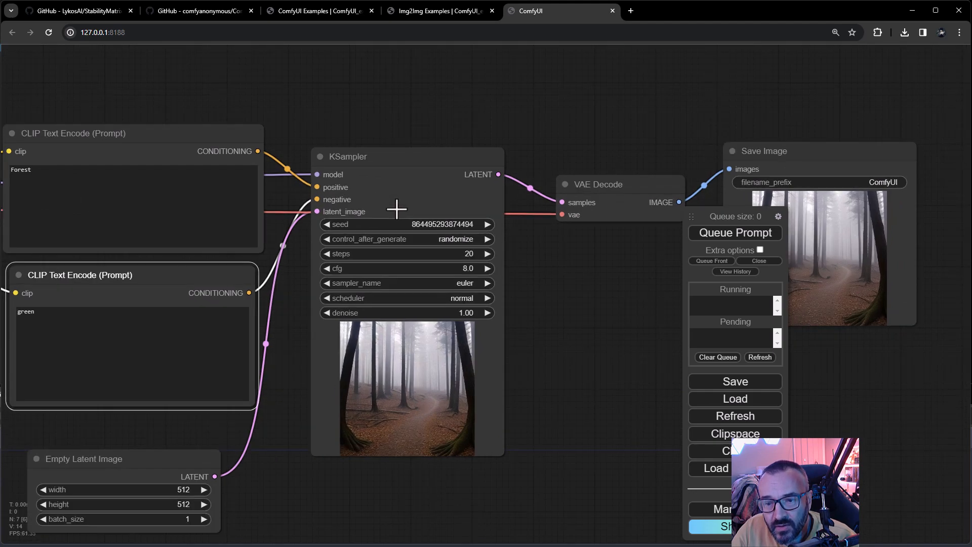
pyautogui.moveTo(405, 189); pyautogui.dragTo(393, 107)
pyautogui.scroll(-2, 376, 78)
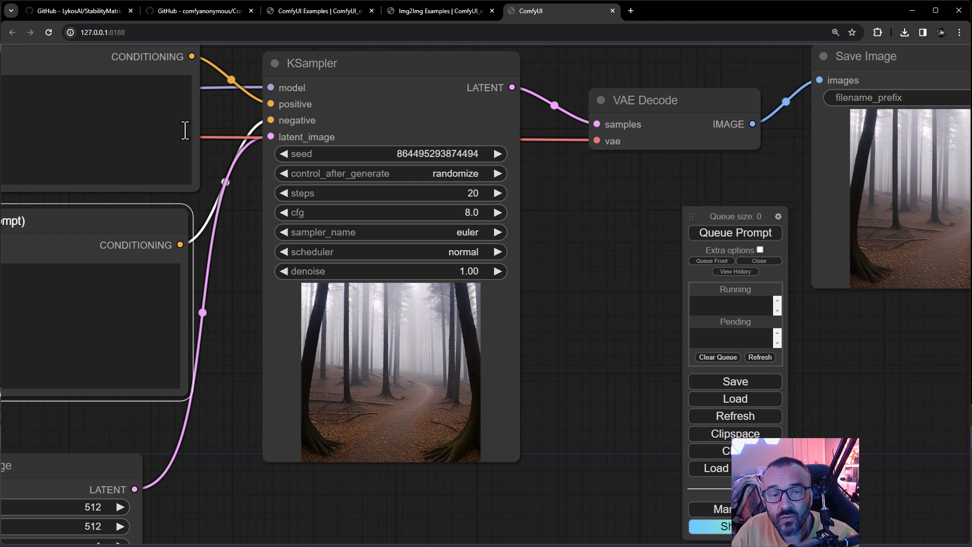
pyautogui.click(255, 181)
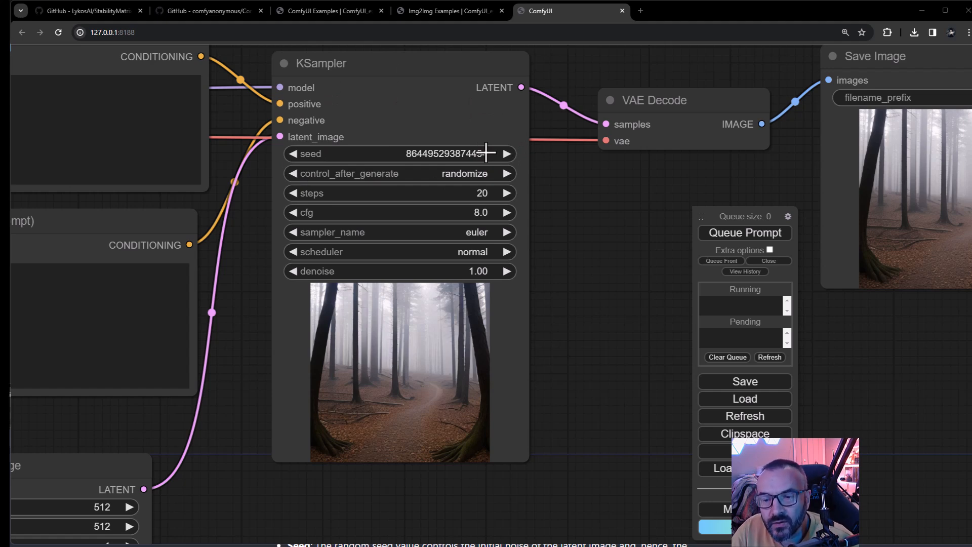
# Set the KSampler's control_after_generate to fixed and queue the prompt to generate an image
pyautogui.click(505, 173)
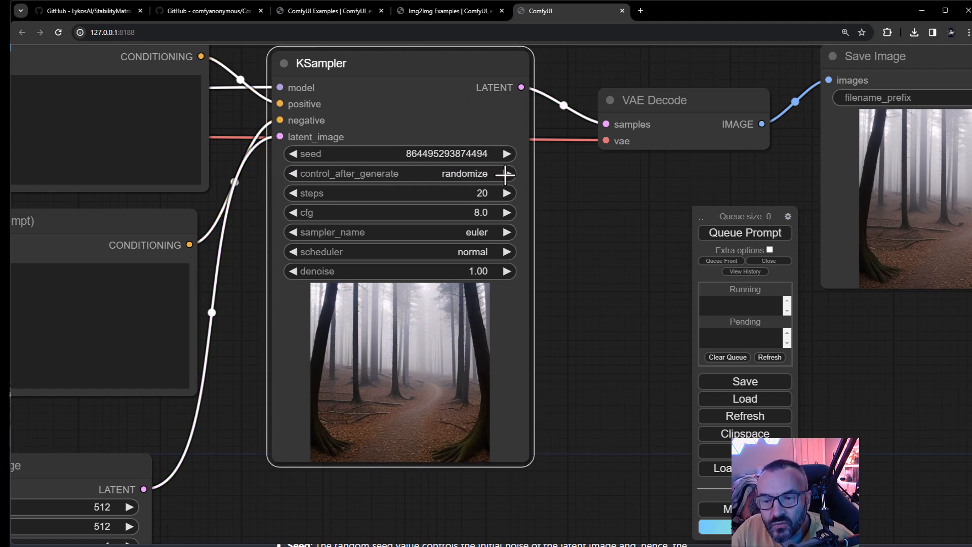
pyautogui.click(471, 173)
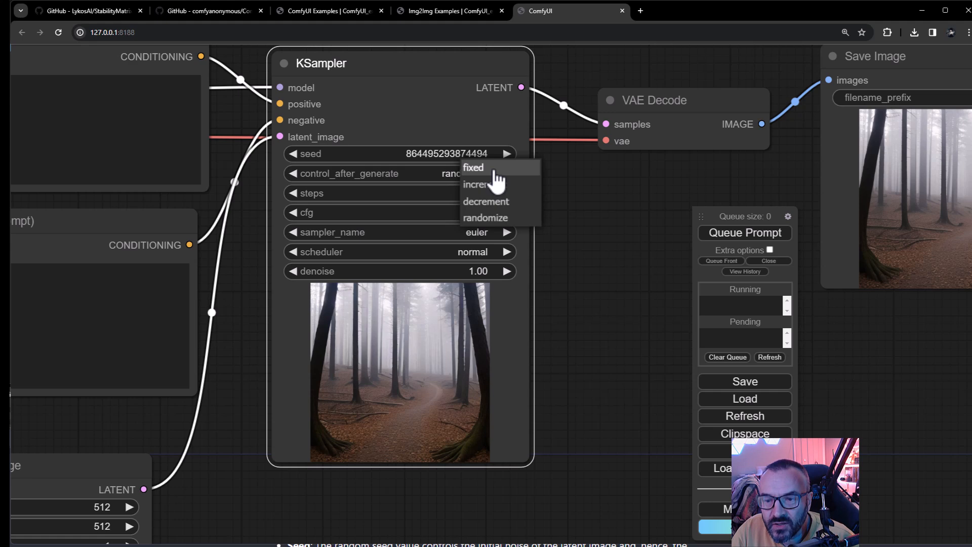
pyautogui.click(495, 171)
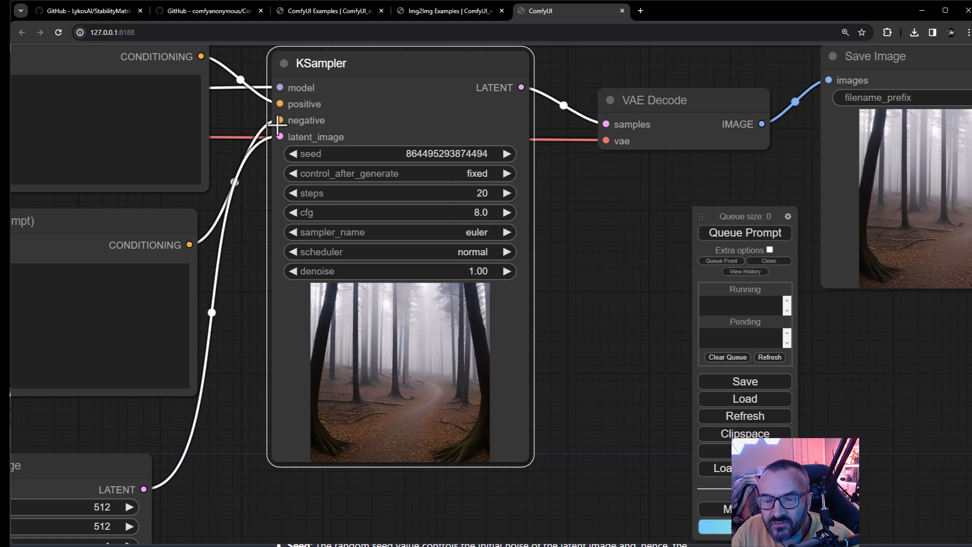
pyautogui.click(753, 233)
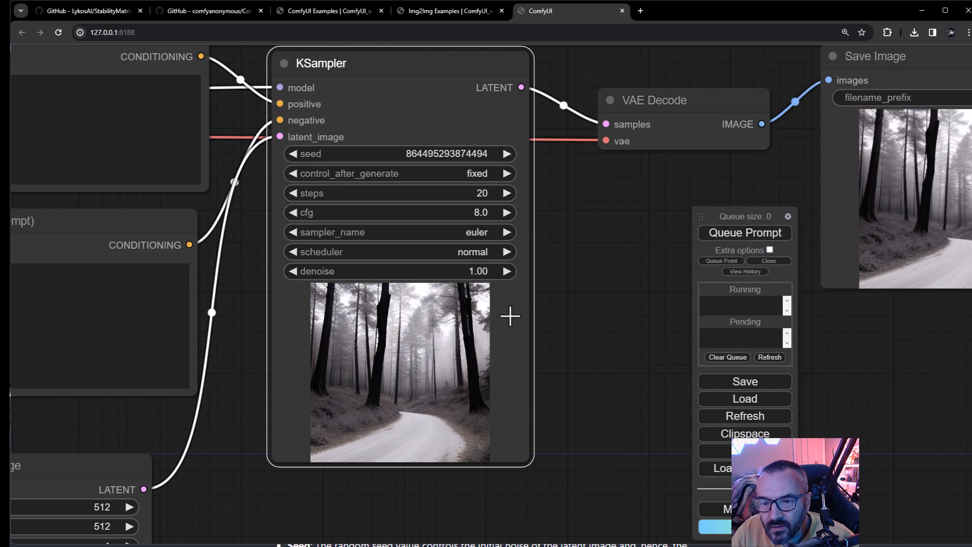
# Extend the positive prompt to "Forest, old" and queue another generation
pyautogui.scroll(-5, 511, 317)
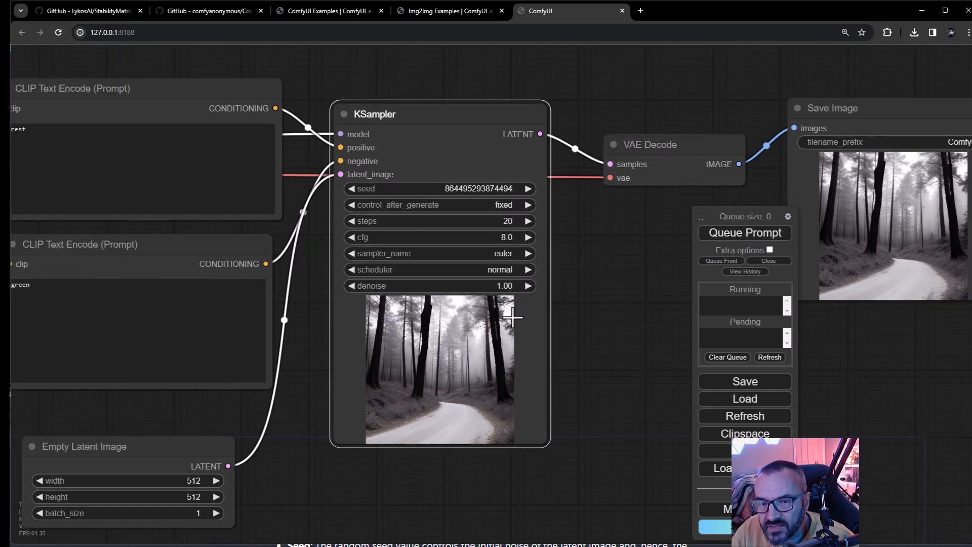
pyautogui.scroll(-1, 513, 317)
pyautogui.click(80, 150)
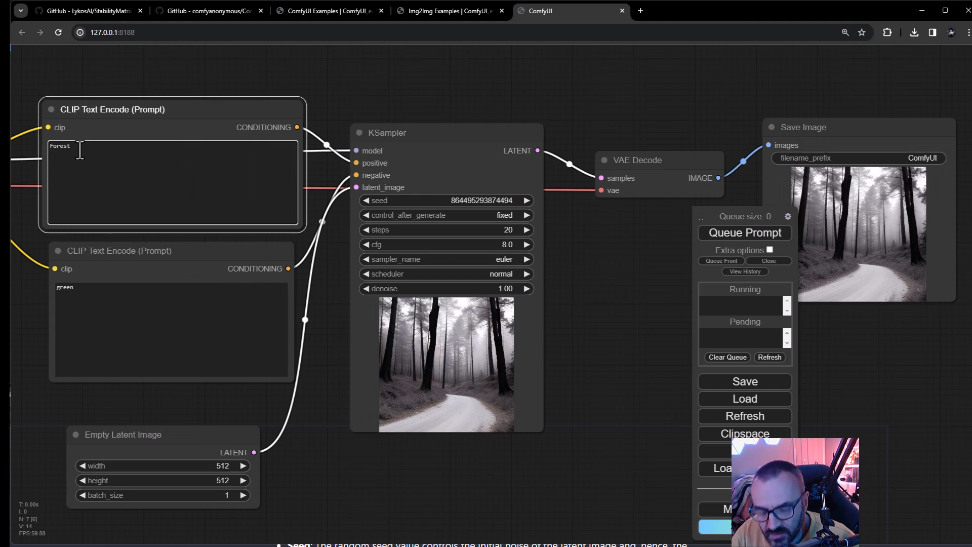
pyautogui.write(', old')
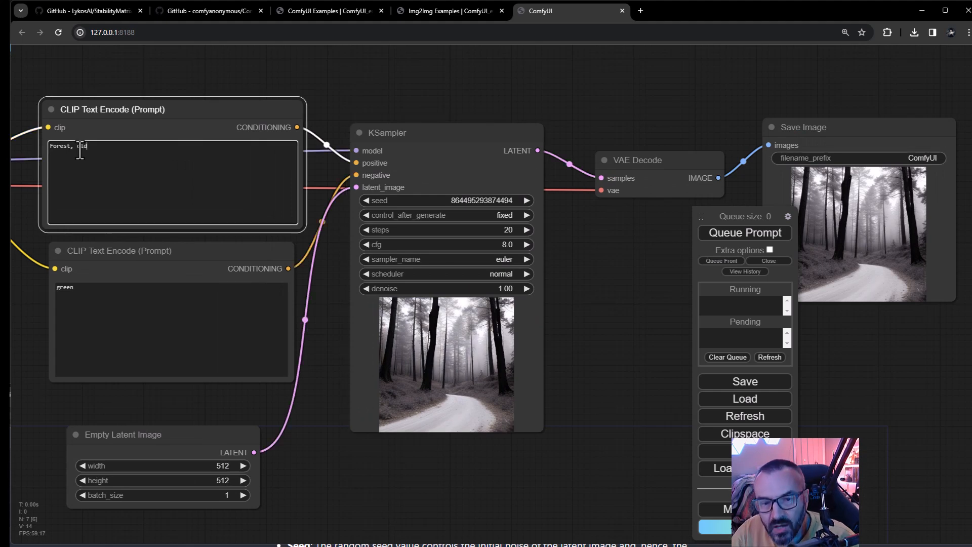
pyautogui.click(716, 234)
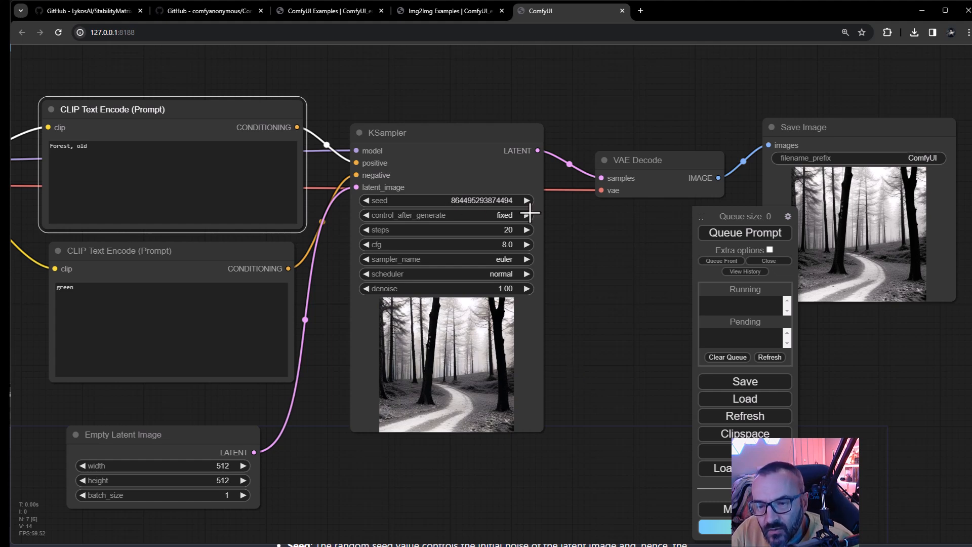
# Set the KSampler's control_after_generate to randomize
pyautogui.click(515, 215)
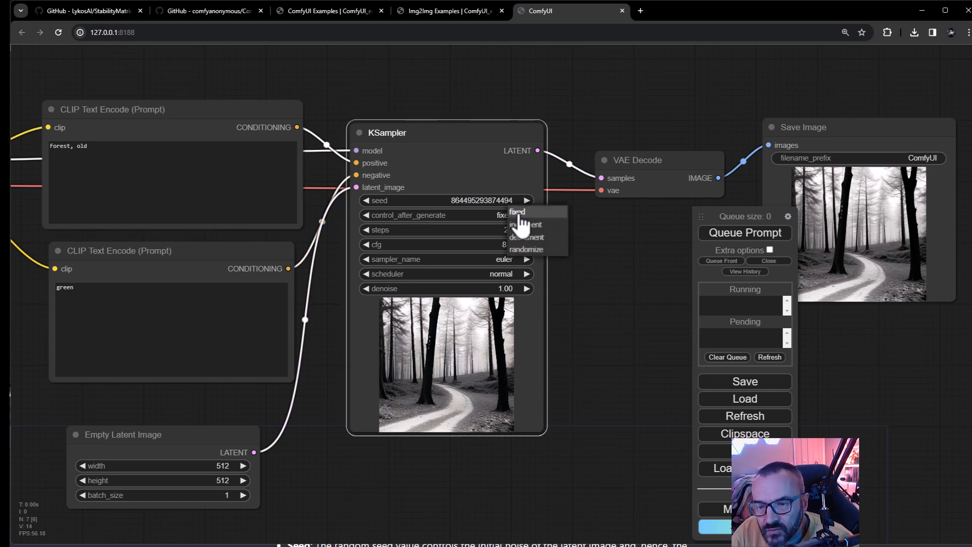
pyautogui.click(546, 253)
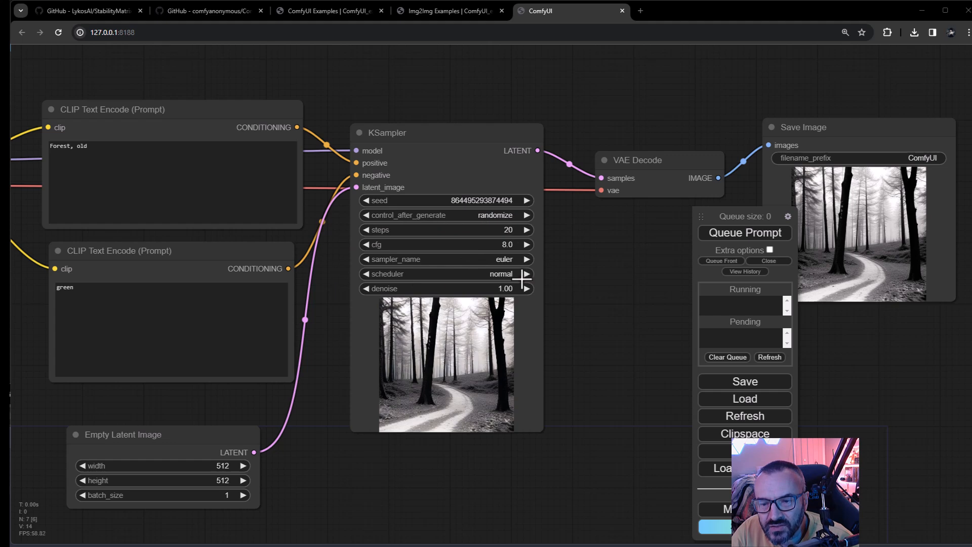
# Look through the KSampler's available sampler_name options and close the list without choosing another
pyautogui.click(485, 259)
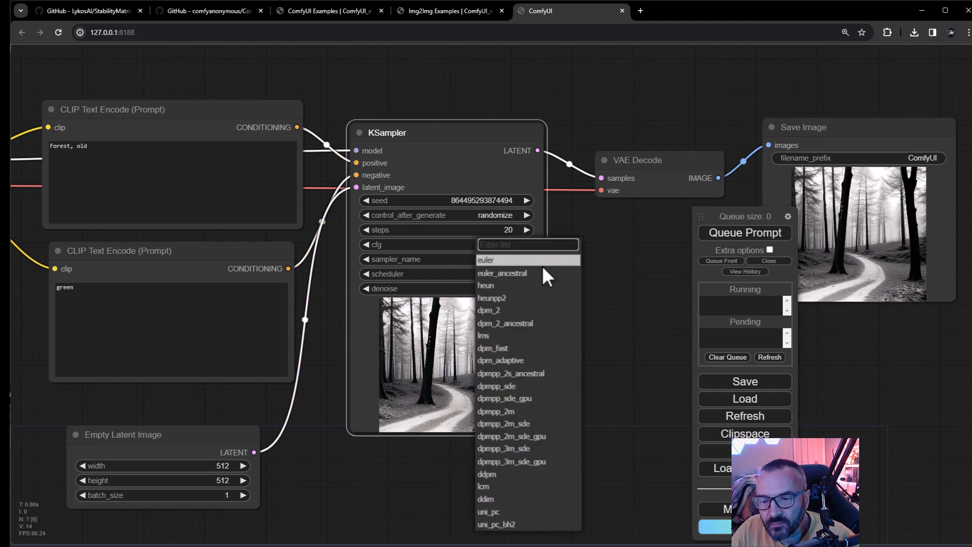
pyautogui.scroll(-3, 532, 393)
pyautogui.scroll(5, 531, 395)
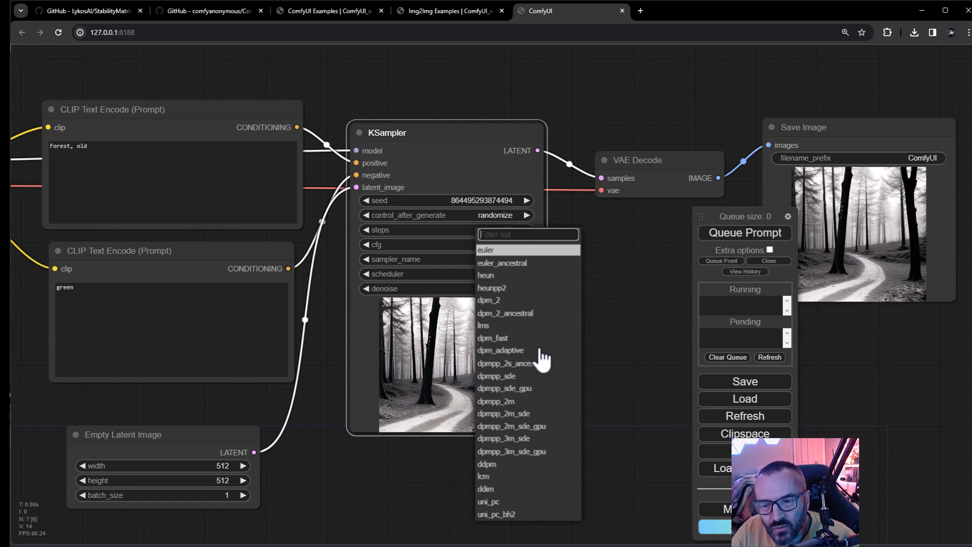
pyautogui.click(465, 131)
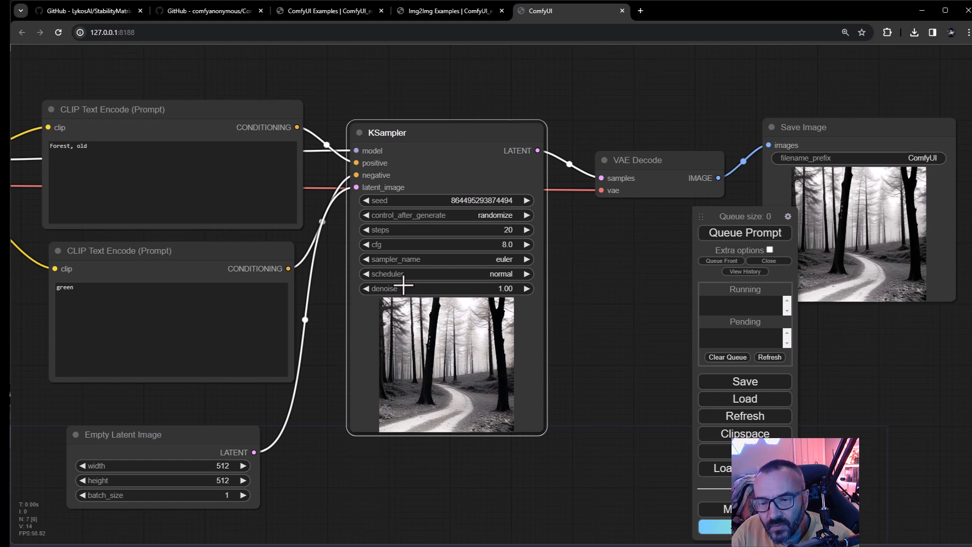
pyautogui.click(588, 325)
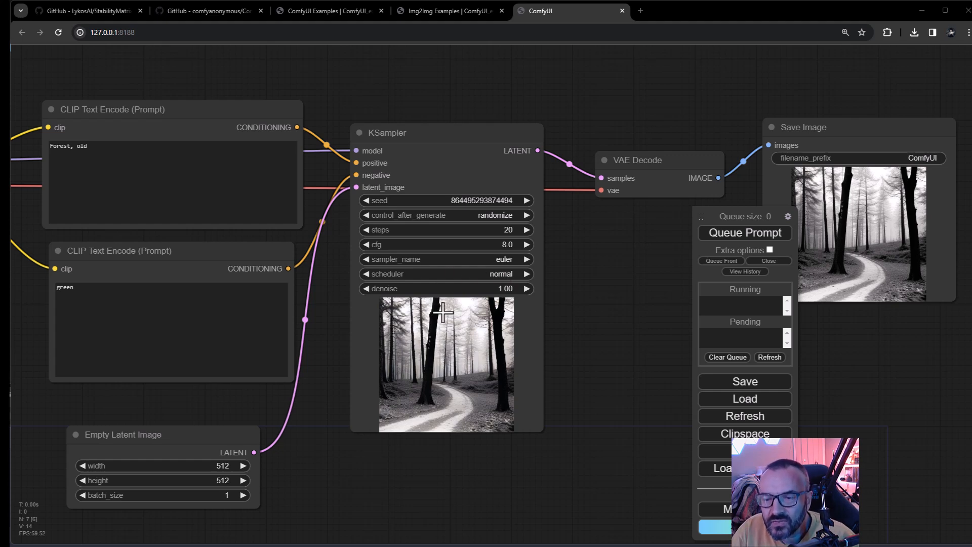
# Open the KSampler's denoise value for editing and confirm it at 1
pyautogui.click(463, 287)
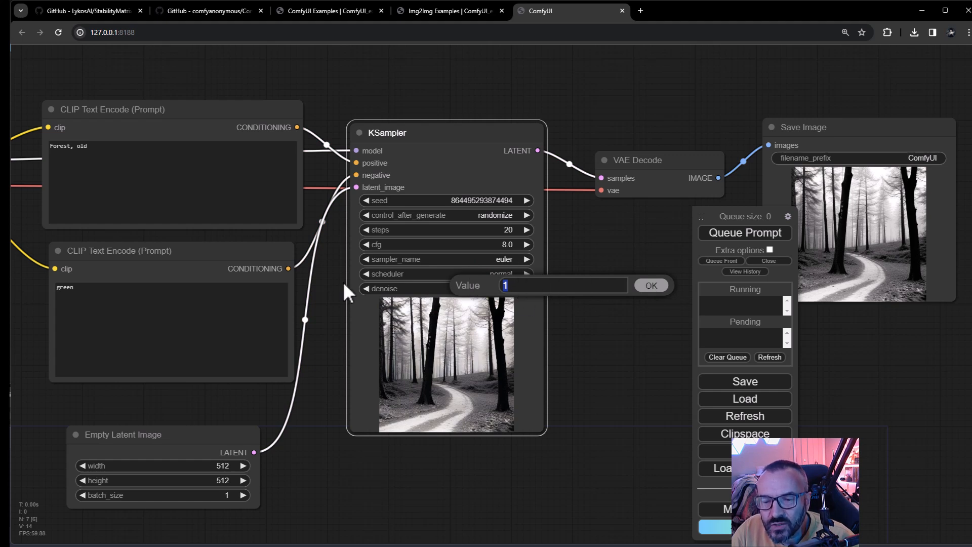
pyautogui.click(368, 289)
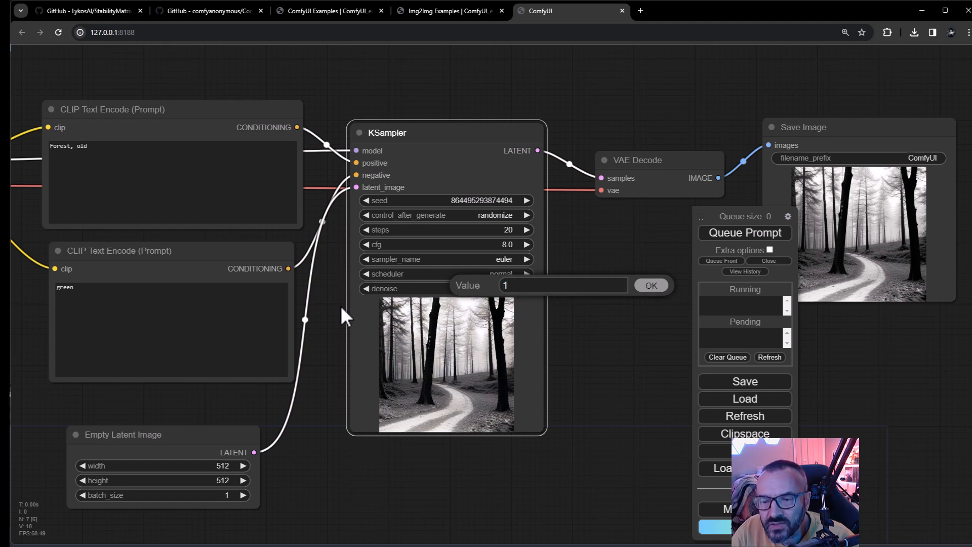
pyautogui.click(655, 287)
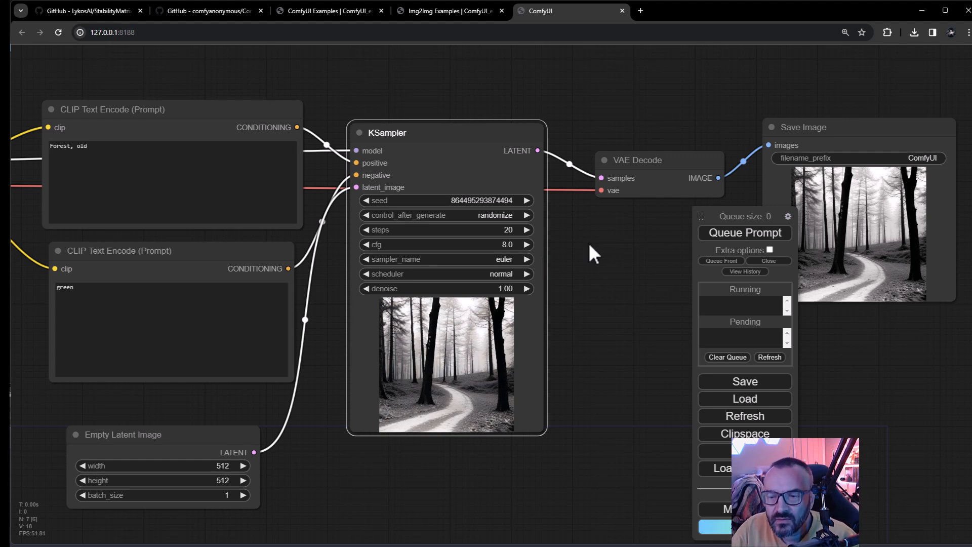
# Switch to the ComfyUI Examples page and look through its list of advanced example workflows
pyautogui.scroll(-6, 659, 337)
pyautogui.moveTo(641, 329); pyautogui.dragTo(616, 269)
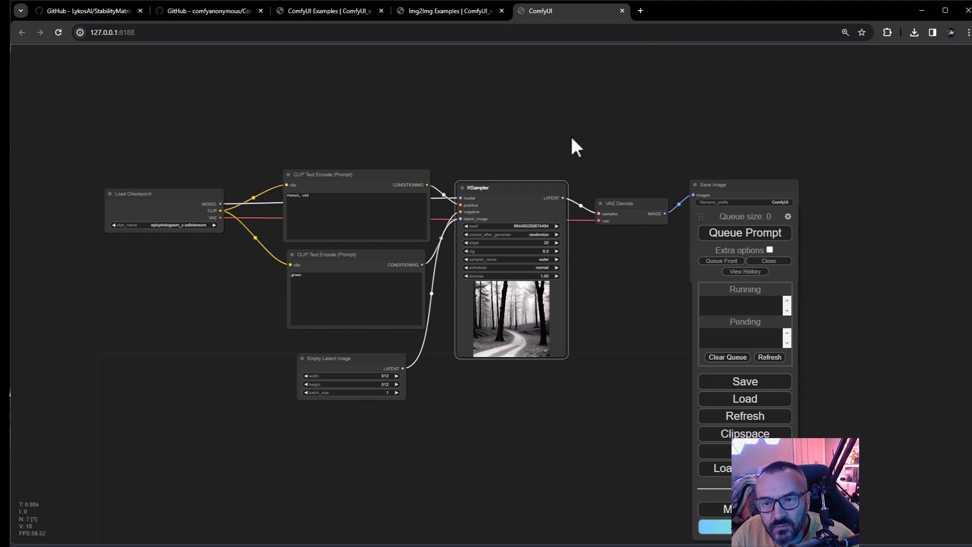
pyautogui.click(316, 12)
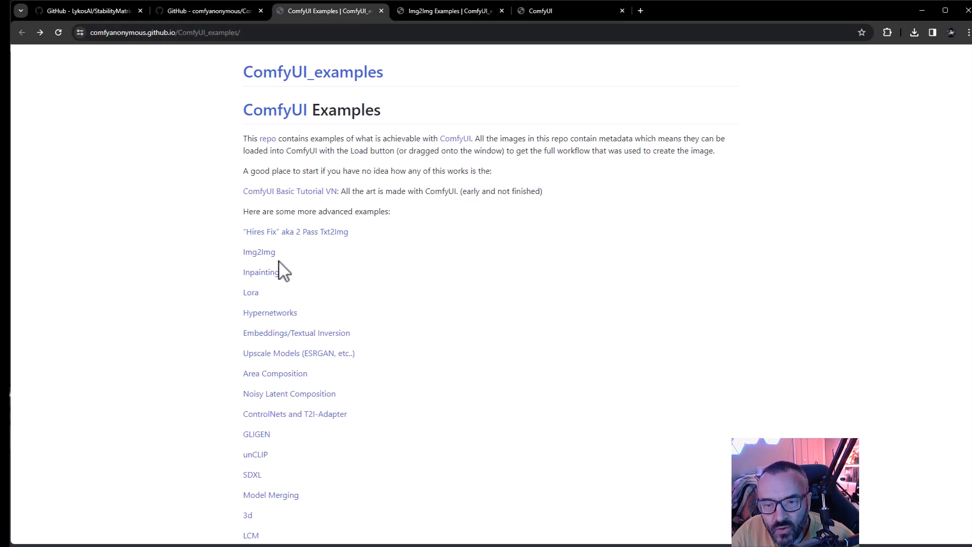
pyautogui.scroll(-2, 281, 304)
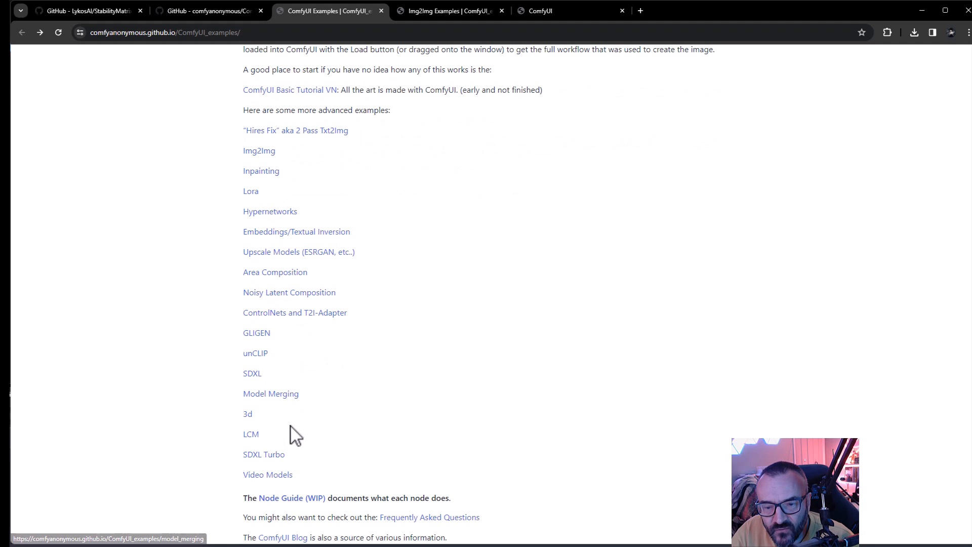
# Open the Img2Img example page from the examples list and read its explanation and workflow
pyautogui.scroll(-2, 299, 461)
pyautogui.scroll(3, 315, 291)
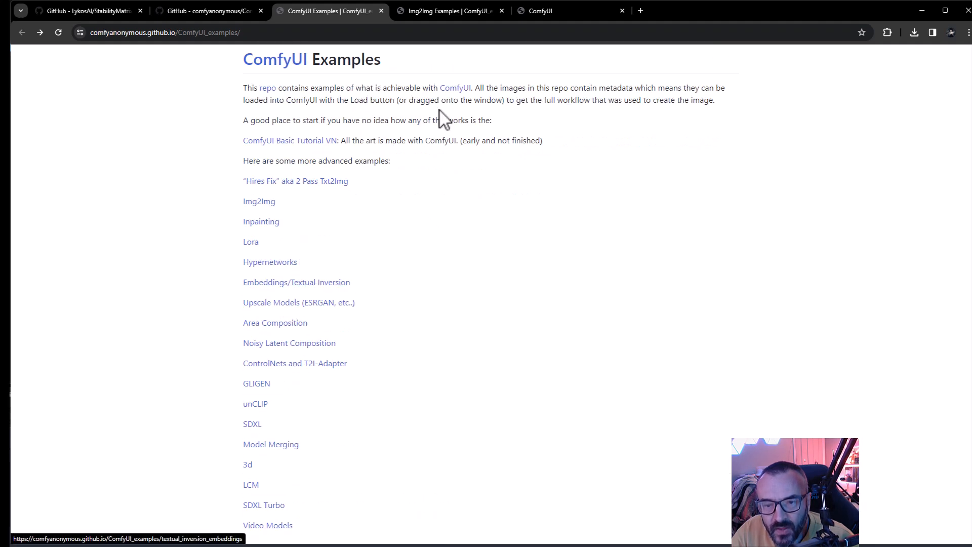
pyautogui.click(264, 202)
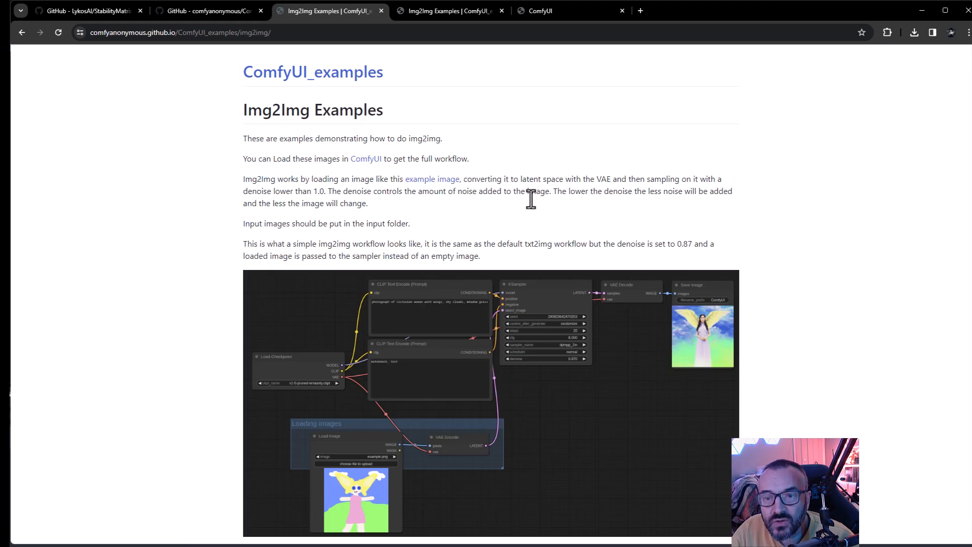
pyautogui.scroll(-1, 456, 319)
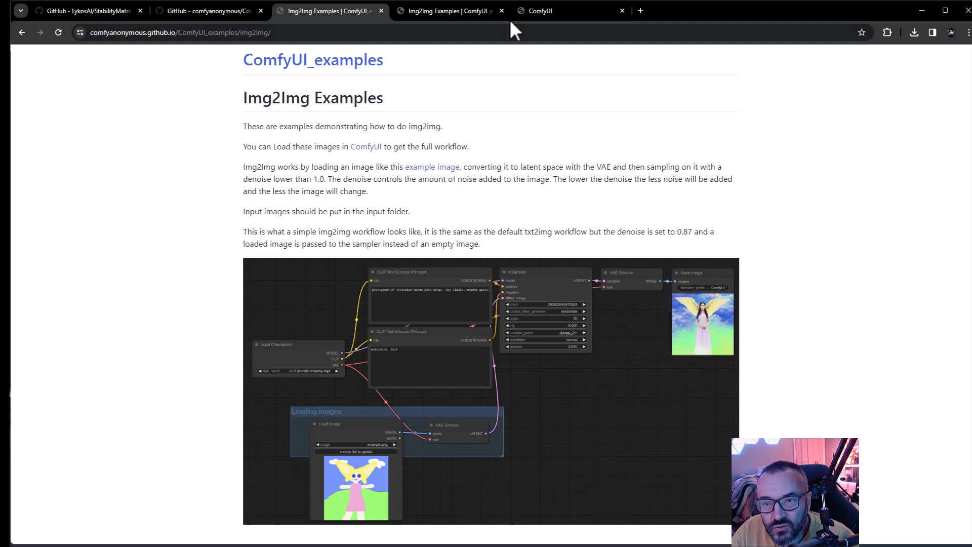
# Switch to ComfyUI and try to load the downloaded example.png onto the canvas
pyautogui.click(544, 10)
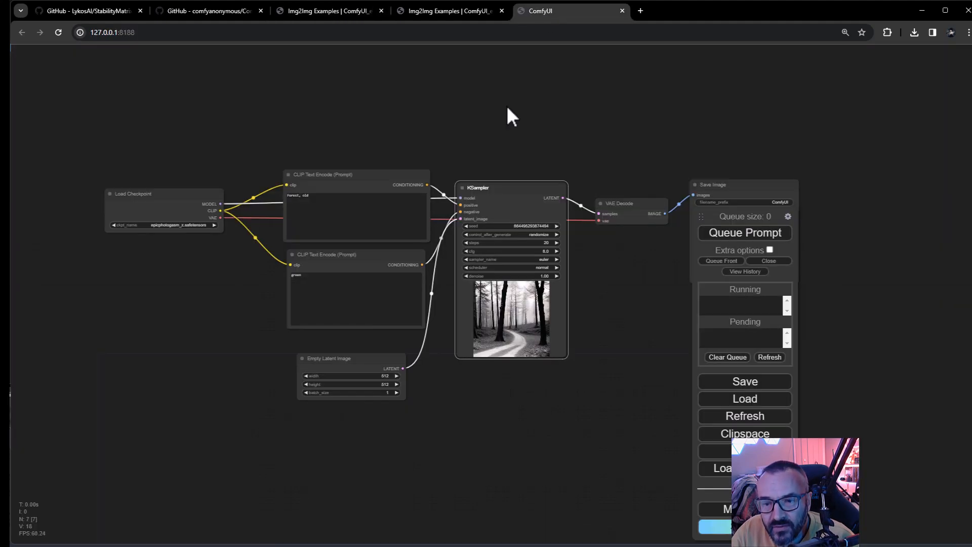
pyautogui.click(914, 34)
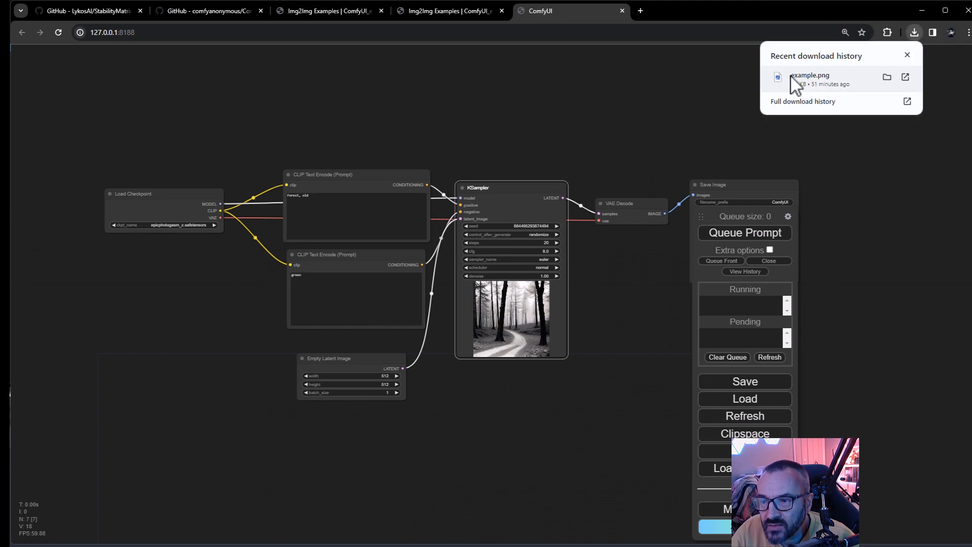
pyautogui.moveTo(790, 75); pyautogui.dragTo(665, 93)
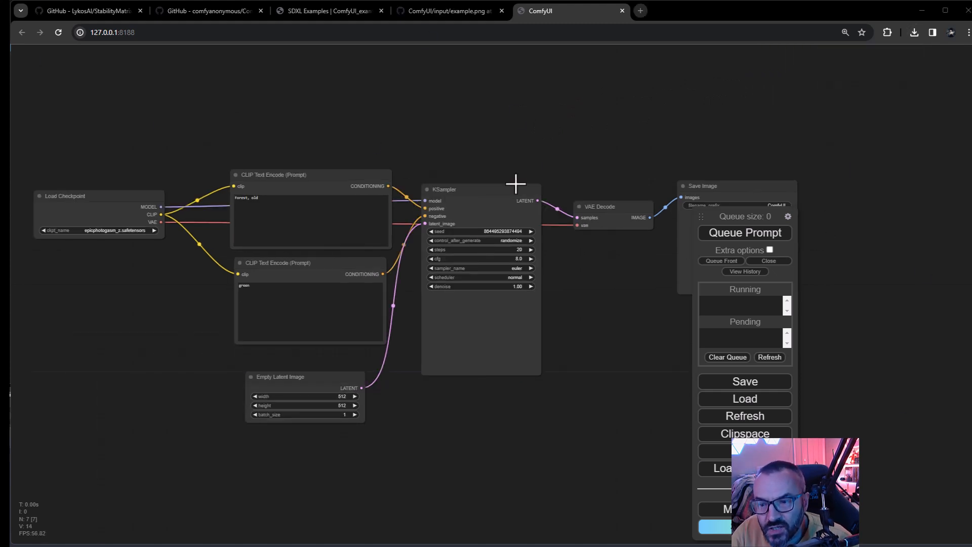
# Move the queue menu clear of the graph and load the SDXL example image's workflow onto the canvas
pyautogui.moveTo(846, 161); pyautogui.dragTo(891, 100)
pyautogui.moveTo(752, 218); pyautogui.dragTo(931, 222)
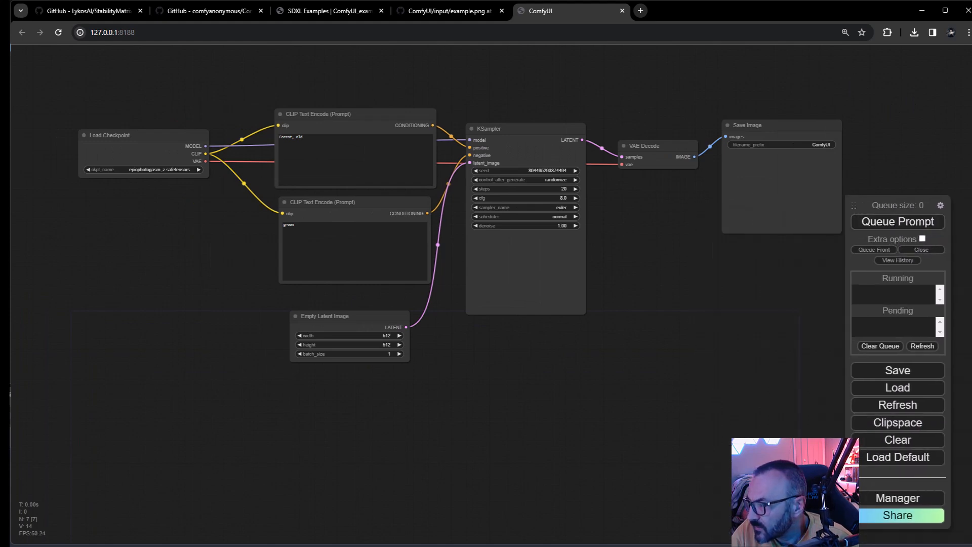
pyautogui.moveTo(810, 314); pyautogui.dragTo(651, 250)
pyautogui.scroll(-5, 383, 241)
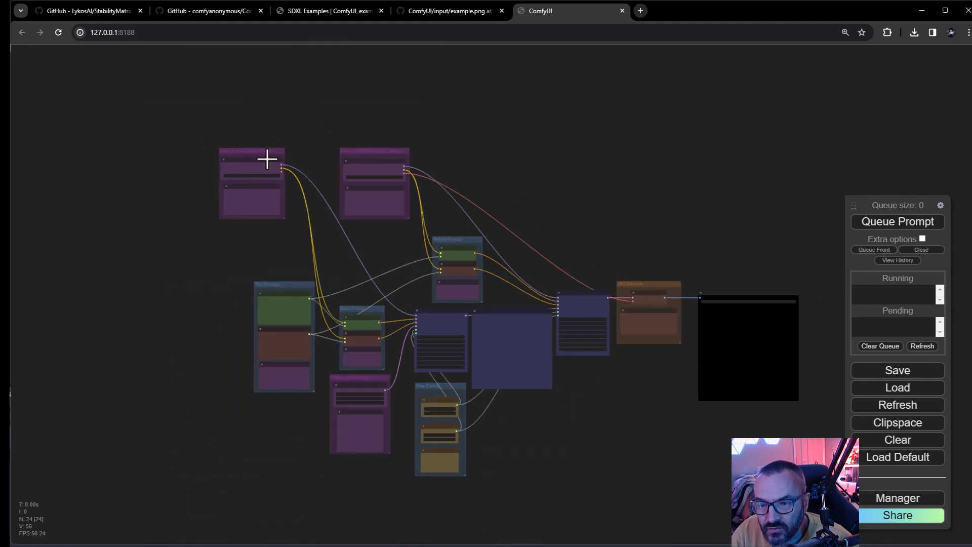
# Examine the SDXL workflow's text prompts, refiner checkpoint loader, samplers, VAE decoder and Save Image node
pyautogui.scroll(6, 450, 243)
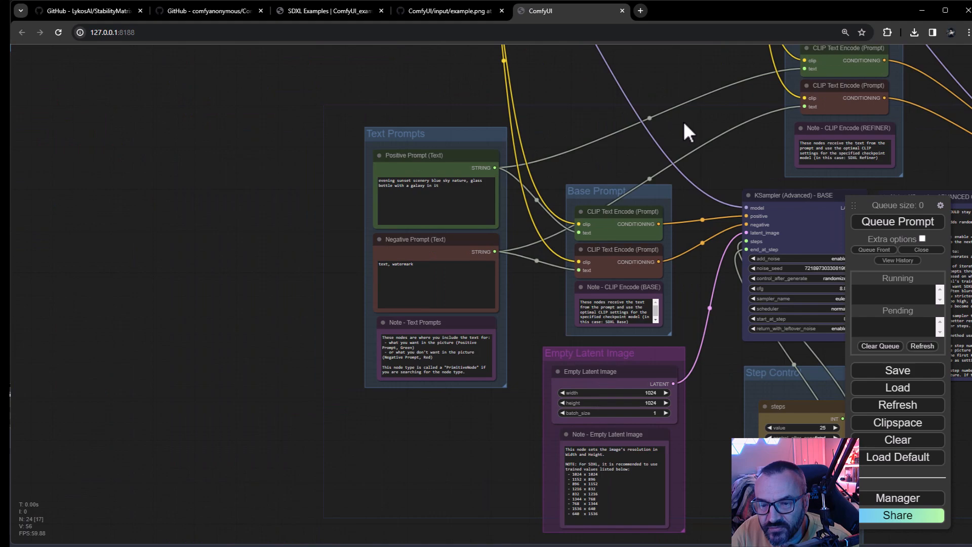
pyautogui.moveTo(684, 123); pyautogui.dragTo(554, 353)
pyautogui.moveTo(494, 278)
pyautogui.mouseDown()
pyautogui.moveTo(299, 393)
pyautogui.moveTo(476, 276)
pyautogui.mouseUp()
pyautogui.moveTo(540, 237); pyautogui.dragTo(354, 247)
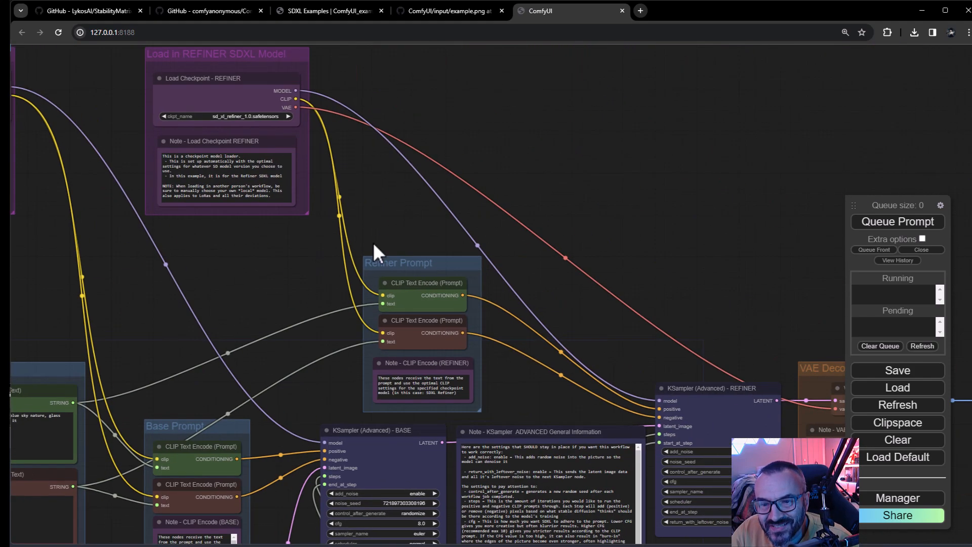
pyautogui.moveTo(629, 249); pyautogui.dragTo(152, 78)
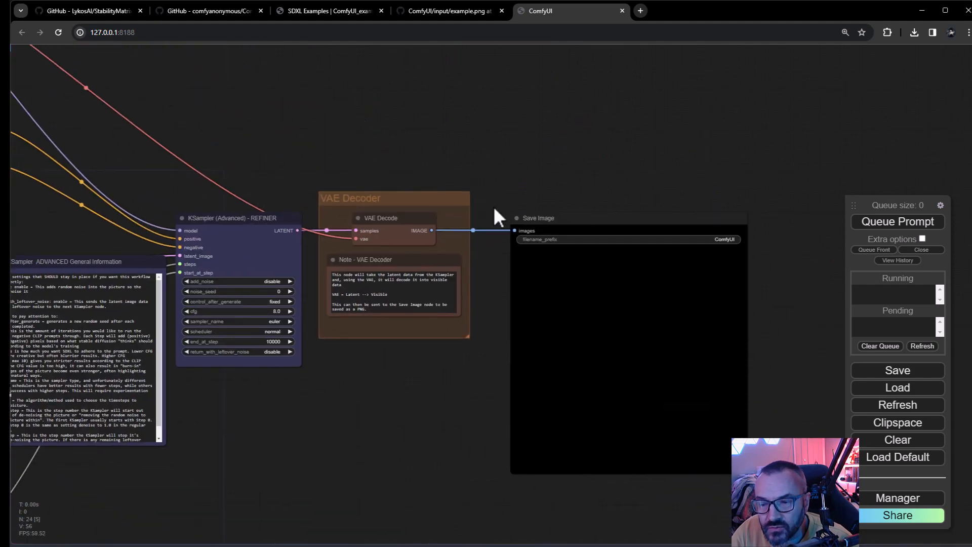
pyautogui.moveTo(482, 271); pyautogui.dragTo(520, 202)
pyautogui.moveTo(452, 307); pyautogui.dragTo(550, 308)
pyautogui.moveTo(404, 336); pyautogui.dragTo(900, 334)
# Shift the Load in BASE SDXL Model group slightly closer to the REFINER group and select the Load Checkpoint - REFINER node
pyautogui.moveTo(393, 127); pyautogui.dragTo(482, 357)
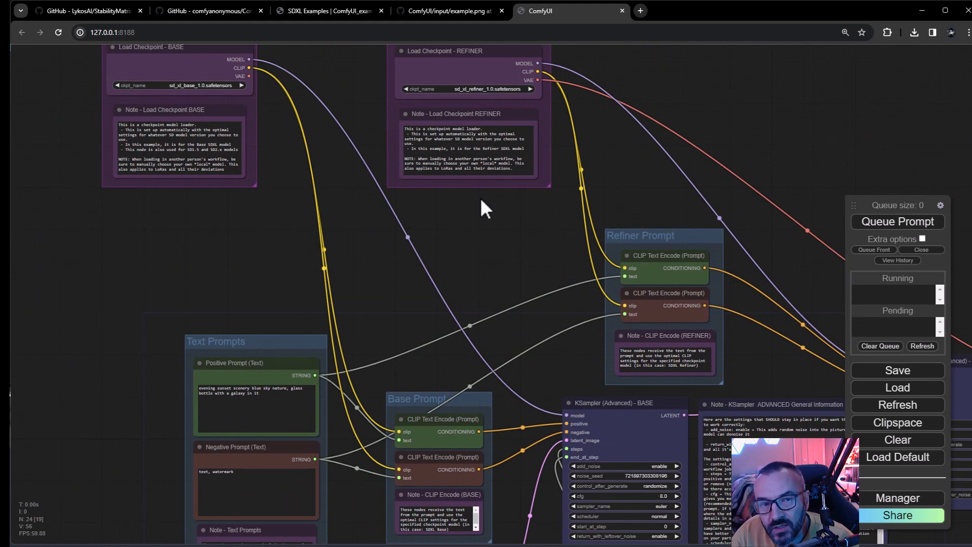
pyautogui.moveTo(304, 202); pyautogui.dragTo(320, 303)
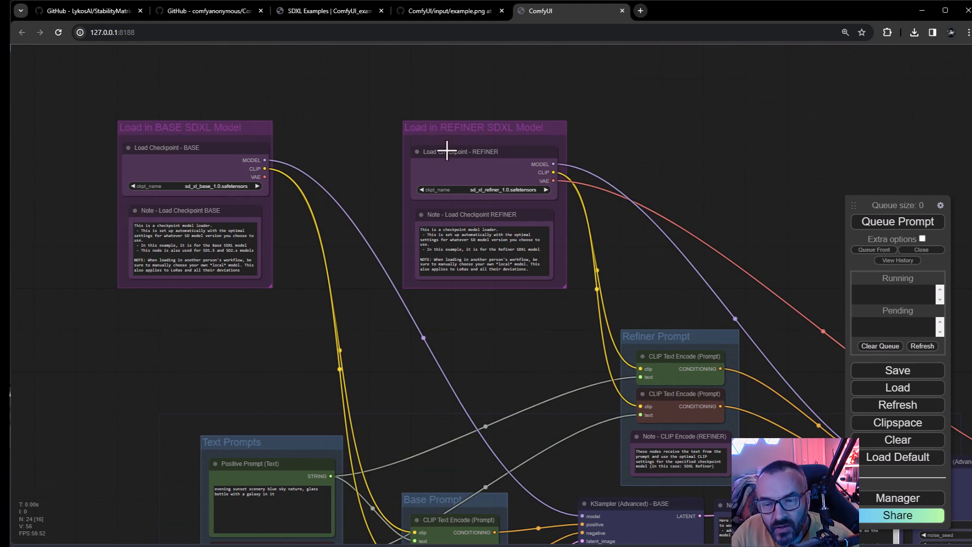
pyautogui.moveTo(206, 119); pyautogui.dragTo(229, 124)
pyautogui.moveTo(375, 178); pyautogui.dragTo(288, 158)
pyautogui.moveTo(392, 129)
pyautogui.mouseDown()
pyautogui.moveTo(528, 139)
pyautogui.moveTo(539, 106)
pyautogui.moveTo(451, 126)
pyautogui.moveTo(671, 120)
pyautogui.moveTo(324, 132)
pyautogui.moveTo(395, 132)
pyautogui.mouseUp()
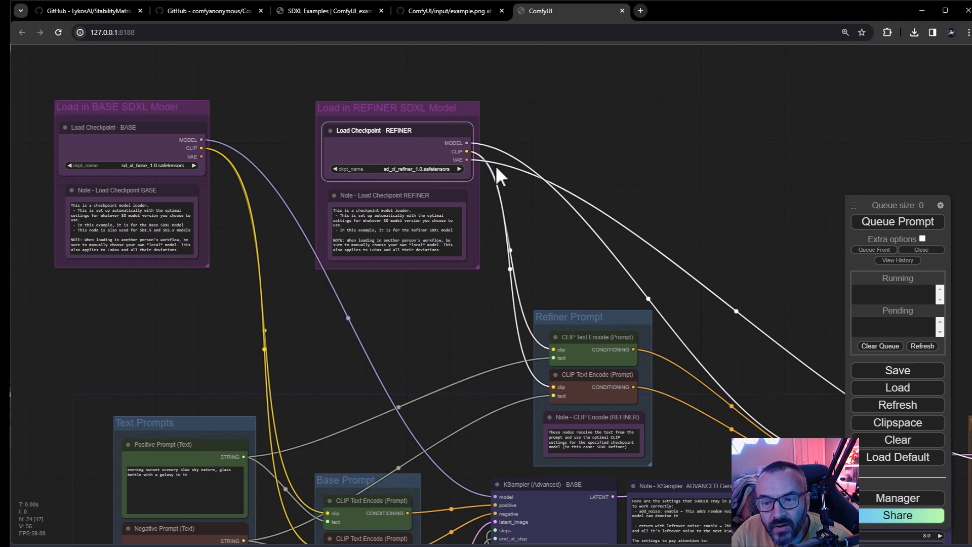
# Add a new group on the empty canvas beside the REFINER model group, enlarge it and reposition it
pyautogui.rightClick(549, 72)
pyautogui.click(591, 86)
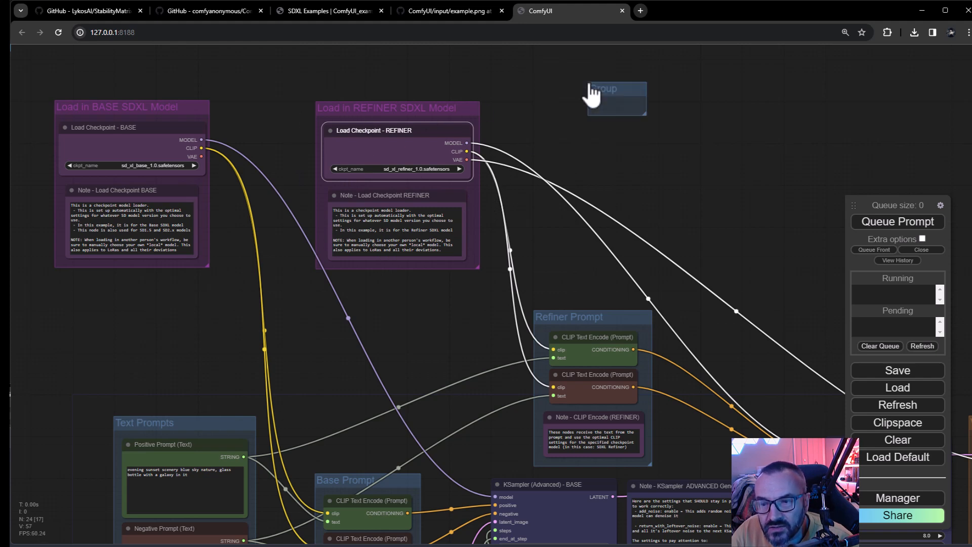
pyautogui.moveTo(597, 123); pyautogui.dragTo(663, 251)
pyautogui.moveTo(622, 89); pyautogui.dragTo(691, 74)
# Place the Load Checkpoint - REFINER node and its note inside the new group, widening the group to fit them
pyautogui.moveTo(445, 128); pyautogui.dragTo(722, 92)
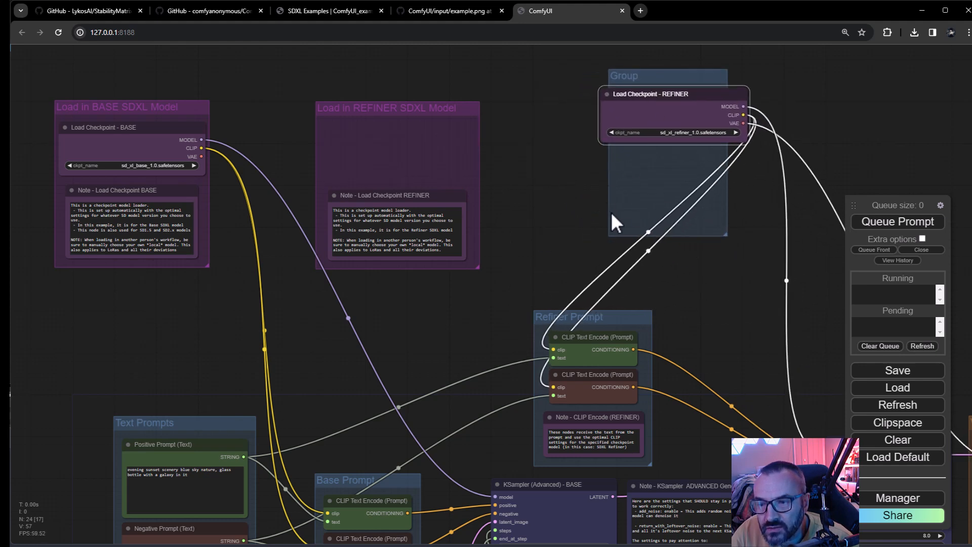
pyautogui.moveTo(728, 240); pyautogui.dragTo(830, 241)
pyautogui.moveTo(780, 74); pyautogui.dragTo(678, 83)
pyautogui.moveTo(590, 94); pyautogui.dragTo(614, 108)
pyautogui.moveTo(385, 195); pyautogui.dragTo(600, 172)
# Shift both groups slightly and return the refiner checkpoint loader and its note to the Load in REFINER SDXL Model group
pyautogui.moveTo(624, 79)
pyautogui.mouseDown()
pyautogui.moveTo(669, 74)
pyautogui.moveTo(716, 101)
pyautogui.moveTo(610, 71)
pyautogui.mouseUp()
pyautogui.moveTo(405, 108); pyautogui.dragTo(364, 84)
pyautogui.moveTo(595, 106); pyautogui.dragTo(399, 123)
pyautogui.moveTo(591, 165); pyautogui.dragTo(352, 171)
# Remove the empty group from the SDXL workflow
pyautogui.rightClick(573, 70)
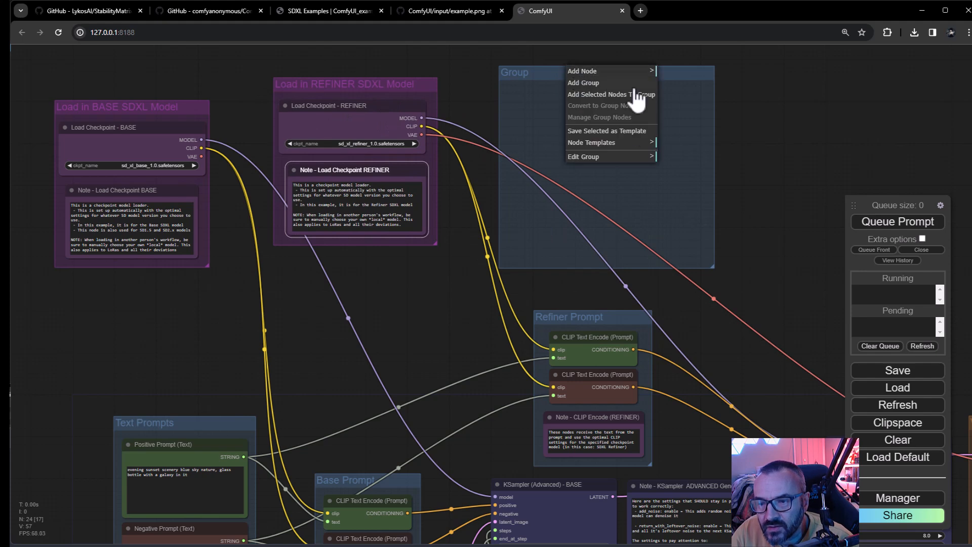
pyautogui.click(598, 155)
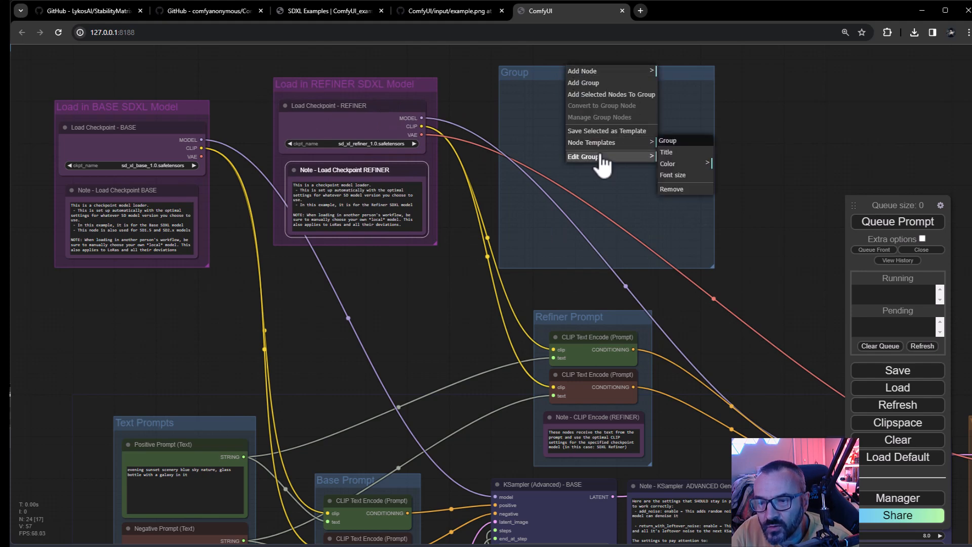
pyautogui.click(674, 189)
pyautogui.moveTo(620, 213); pyautogui.dragTo(550, 46)
pyautogui.moveTo(695, 219); pyautogui.dragTo(574, 104)
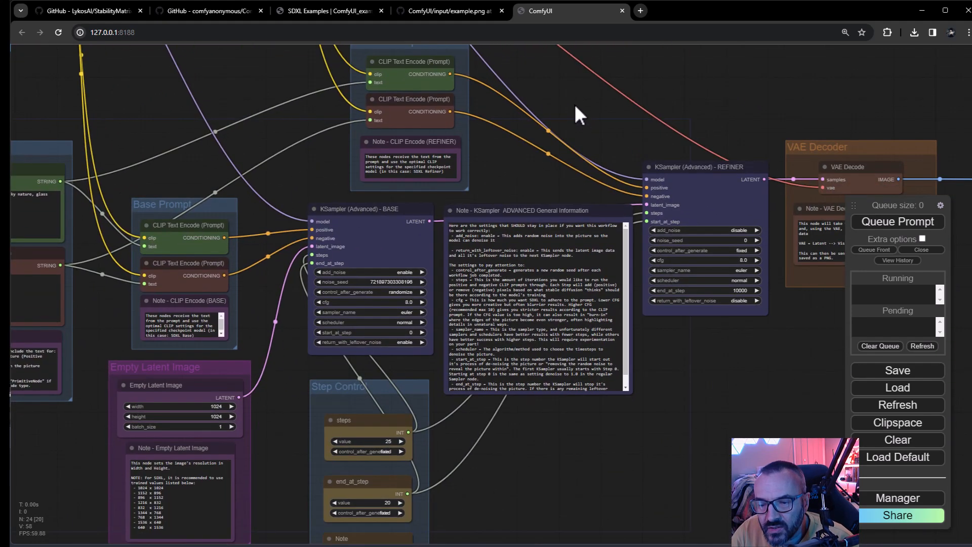
# Look through the SDXL Examples page, return to the examples list and open the Inpainting example
pyautogui.click(314, 10)
pyautogui.scroll(-12, 396, 237)
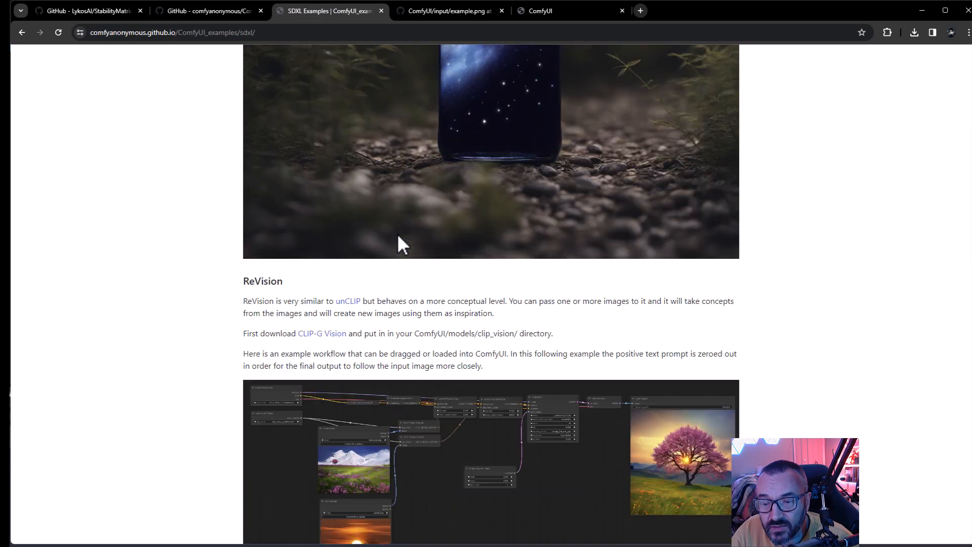
pyautogui.hotkey('alt', 'Left')
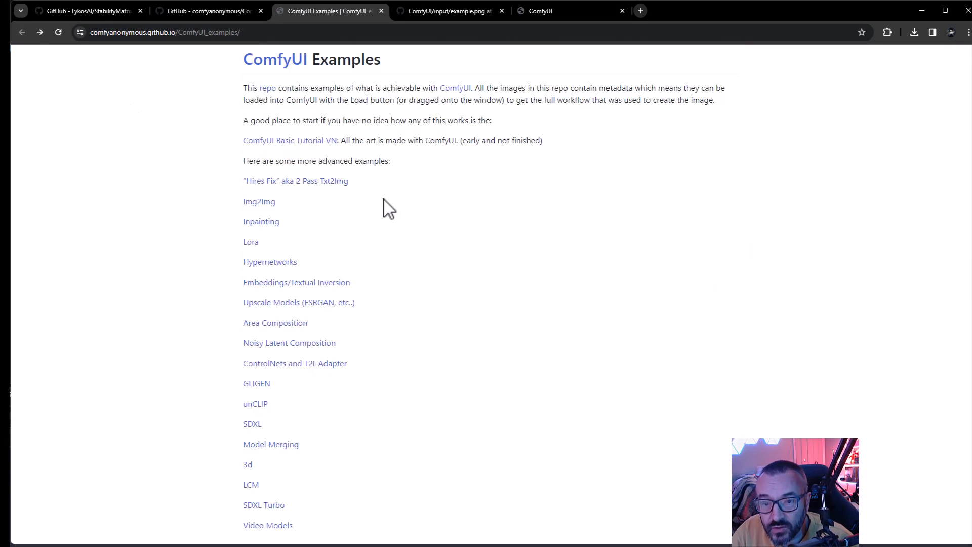
pyautogui.click(266, 223)
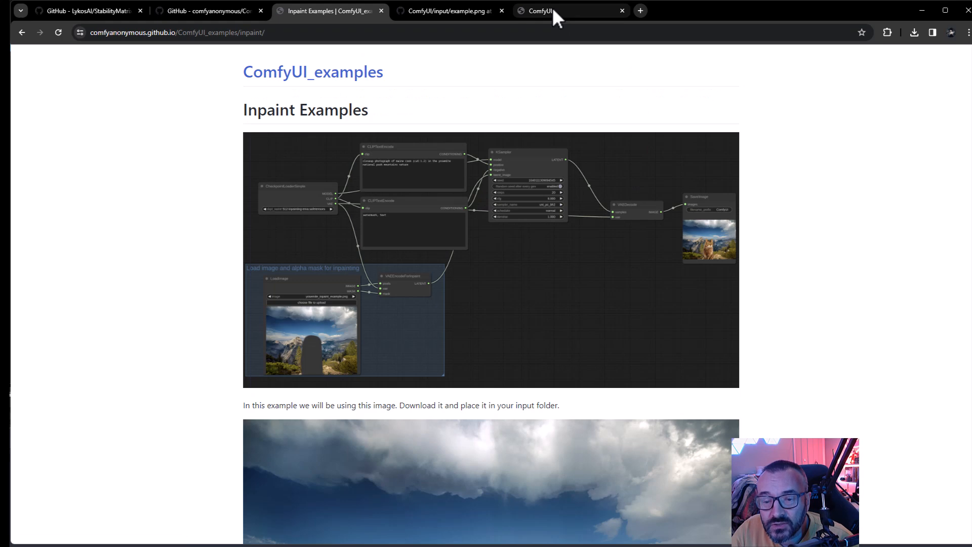
# Switch to ComfyUI and replace the SDXL workflow with the default text-to-image workflow
pyautogui.click(552, 7)
pyautogui.scroll(-1, 573, 349)
pyautogui.scroll(1, 573, 350)
pyautogui.scroll(-4, 706, 390)
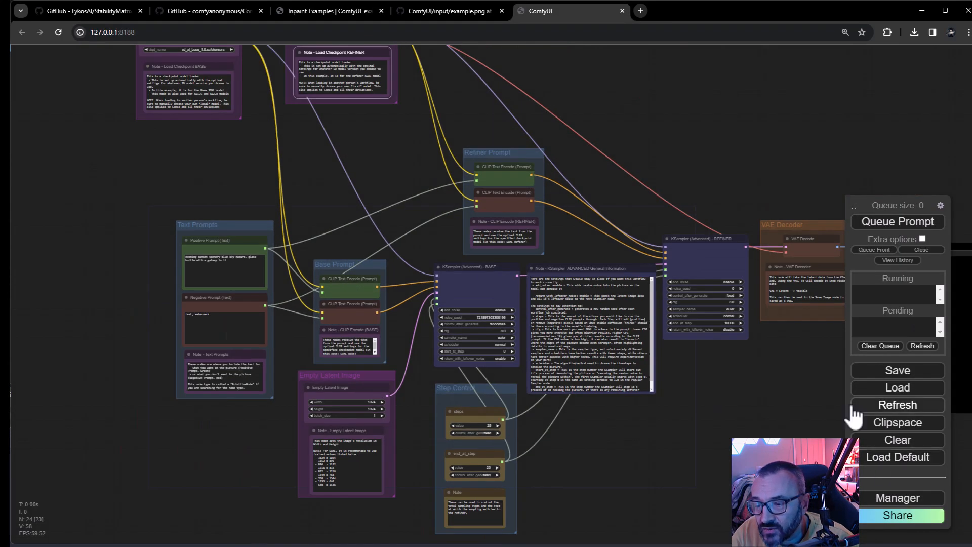
pyautogui.click(929, 460)
pyautogui.click(543, 95)
pyautogui.moveTo(450, 352); pyautogui.dragTo(524, 321)
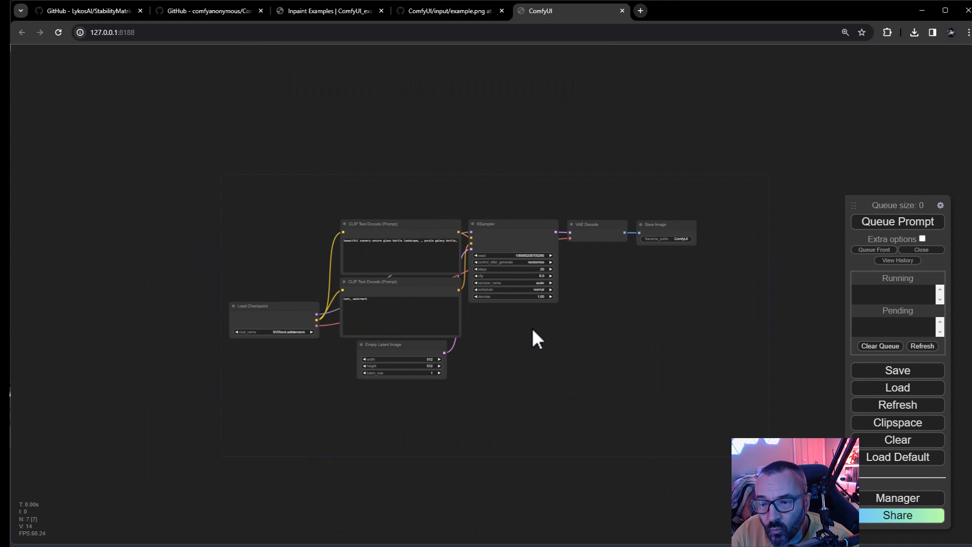
# Move the Load Checkpoint node up beside the prompt nodes and shift the queue menu further from the graph
pyautogui.scroll(6, 519, 362)
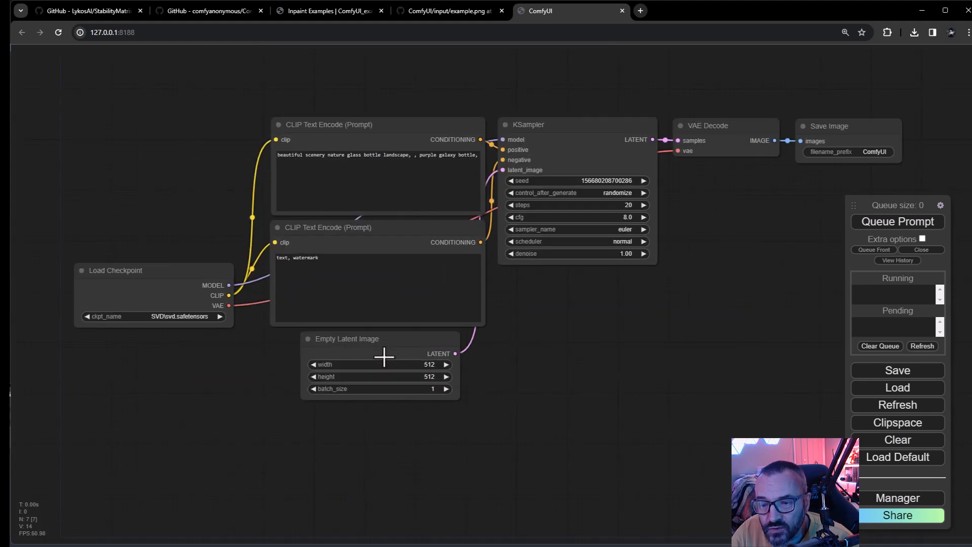
pyautogui.scroll(-1, 384, 357)
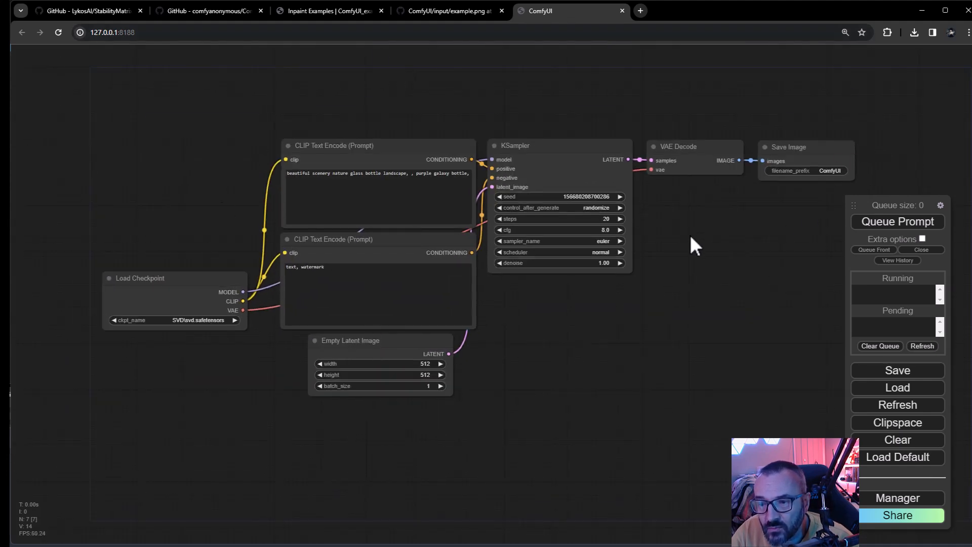
pyautogui.moveTo(174, 276); pyautogui.dragTo(125, 166)
pyautogui.moveTo(667, 282); pyautogui.dragTo(652, 287)
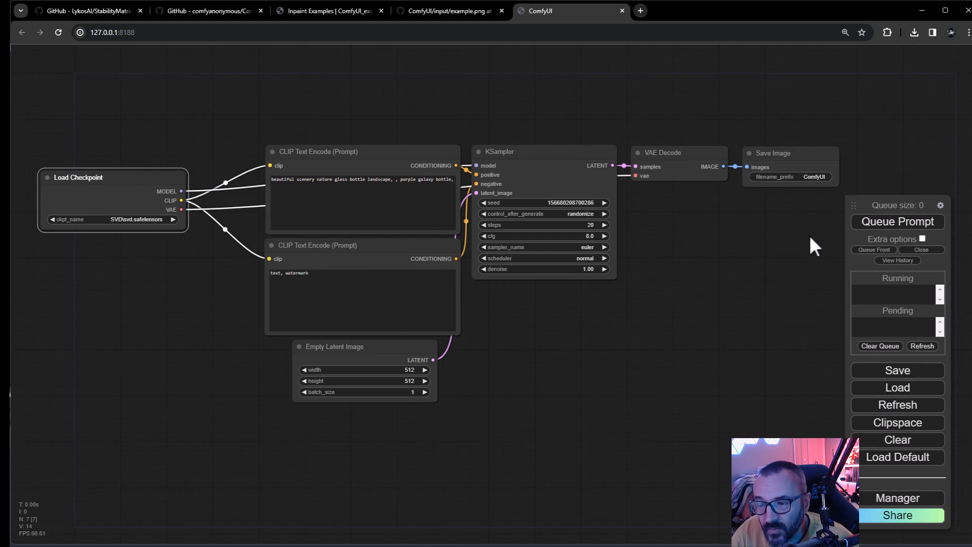
pyautogui.moveTo(874, 208); pyautogui.dragTo(931, 197)
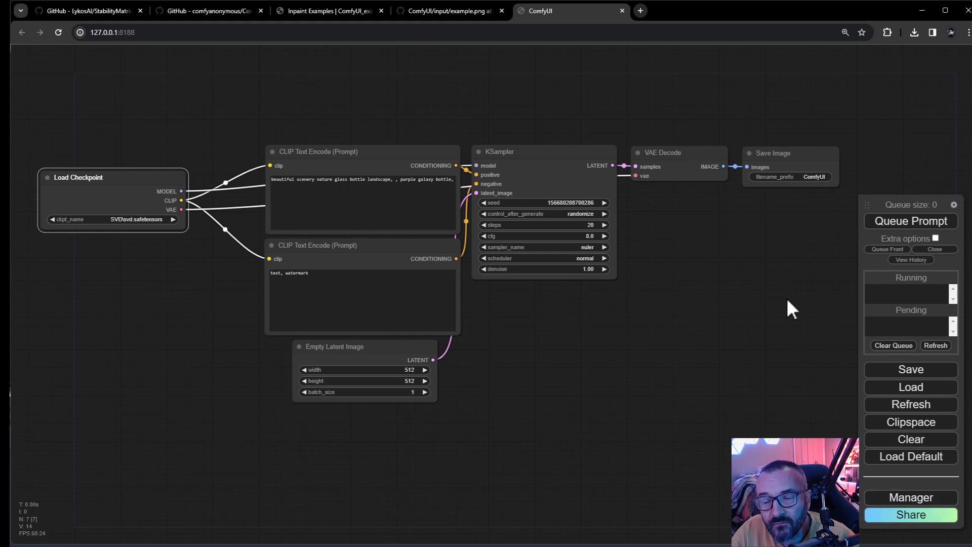
# Open the ComfyUI Manager, look over its install and update options, and close it
pyautogui.click(906, 500)
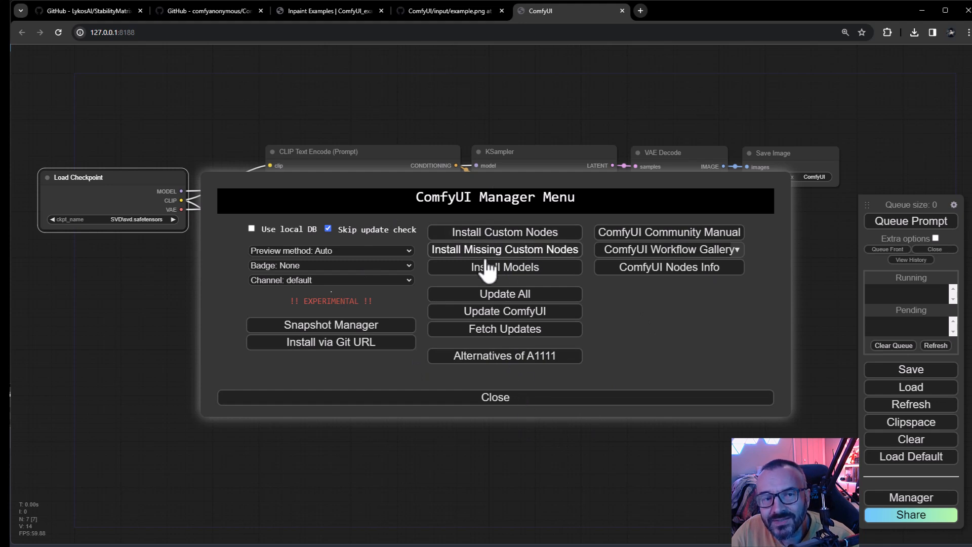
pyautogui.click(526, 401)
# Nudge the KSampler aside, then move the Load Checkpoint and both CLIP Text Encode nodes higher with more space between the prompts
pyautogui.moveTo(513, 147)
pyautogui.mouseDown()
pyautogui.moveTo(575, 197)
pyautogui.moveTo(587, 326)
pyautogui.moveTo(521, 217)
pyautogui.moveTo(529, 187)
pyautogui.moveTo(523, 105)
pyautogui.moveTo(523, 154)
pyautogui.mouseUp()
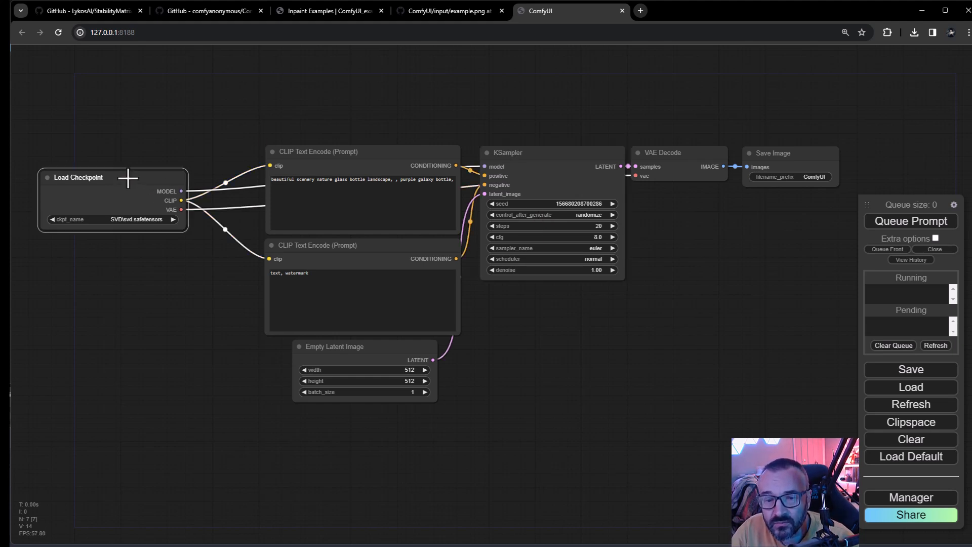
pyautogui.moveTo(130, 180); pyautogui.dragTo(134, 159)
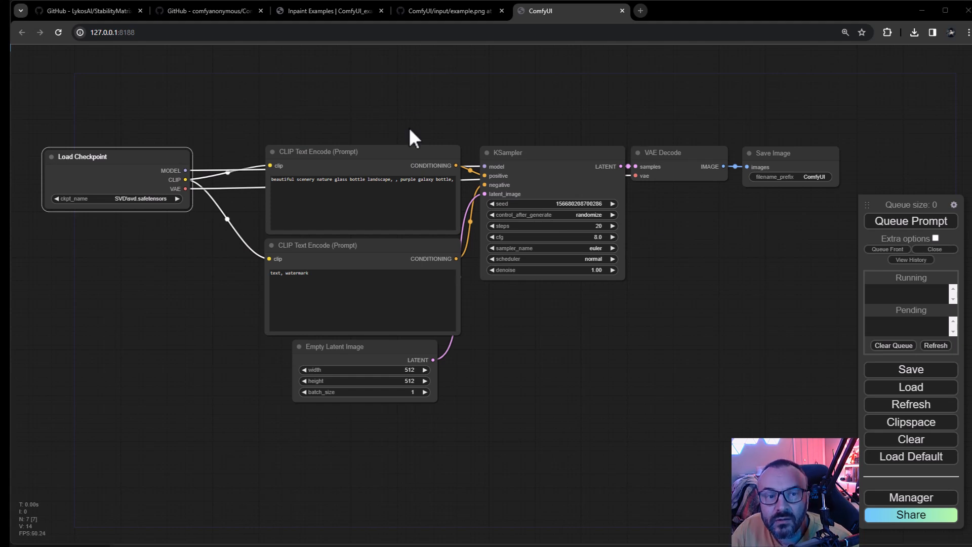
pyautogui.moveTo(114, 157); pyautogui.dragTo(112, 121)
pyautogui.moveTo(354, 143); pyautogui.dragTo(353, 100)
pyautogui.moveTo(386, 248); pyautogui.dragTo(378, 212)
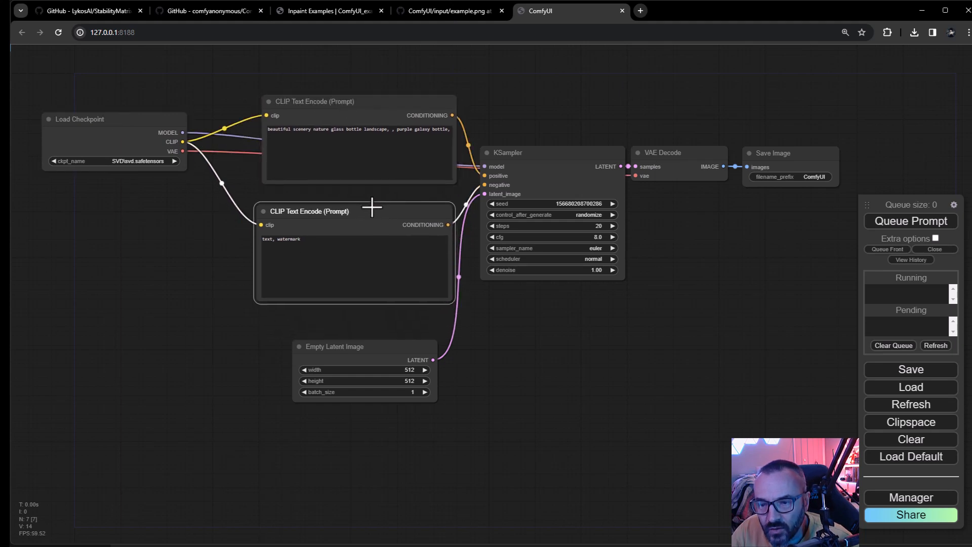
# Line up the KSampler, VAE Decode and Save Image nodes along the upper row and set Empty Latent Image lower beneath the prompts
pyautogui.moveTo(544, 156); pyautogui.dragTo(539, 106)
pyautogui.moveTo(668, 156); pyautogui.dragTo(678, 117)
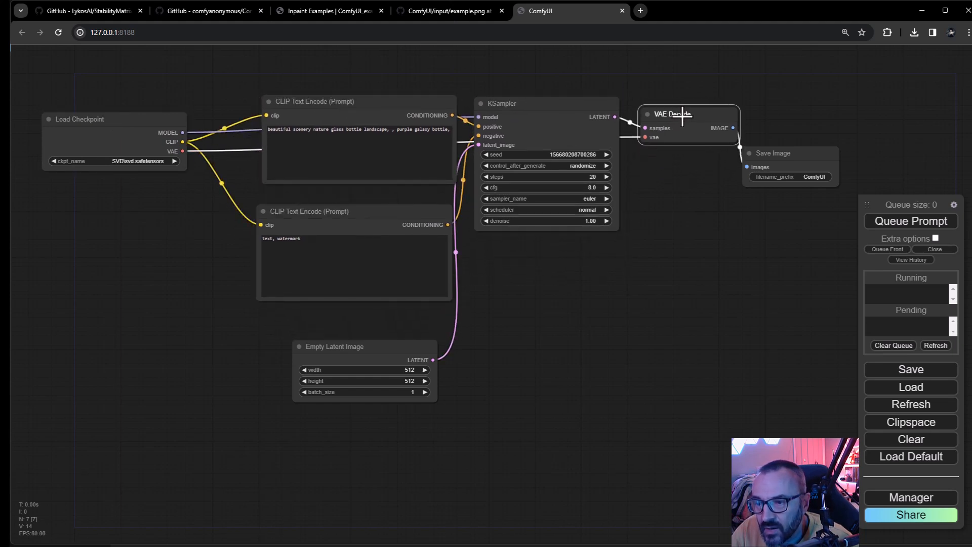
pyautogui.moveTo(801, 155); pyautogui.dragTo(834, 114)
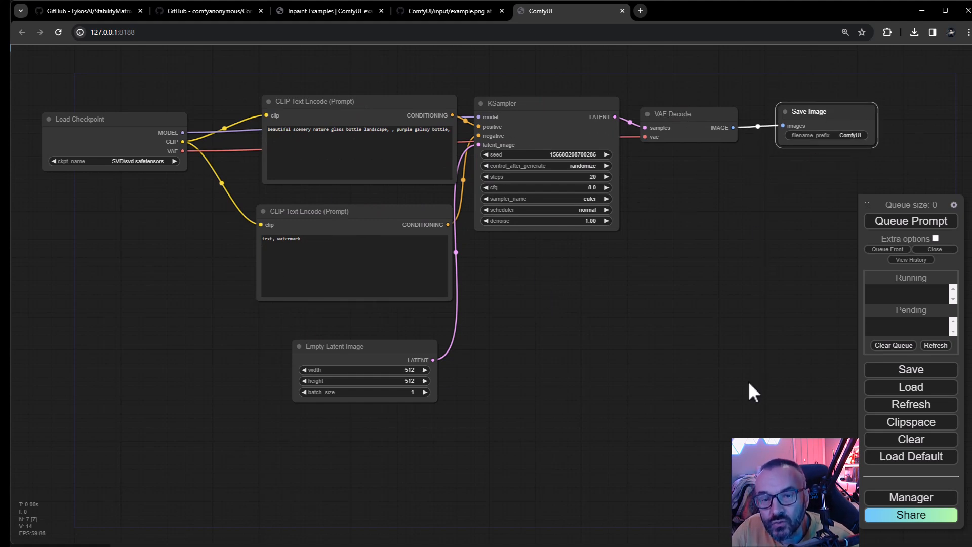
pyautogui.moveTo(374, 344); pyautogui.dragTo(343, 363)
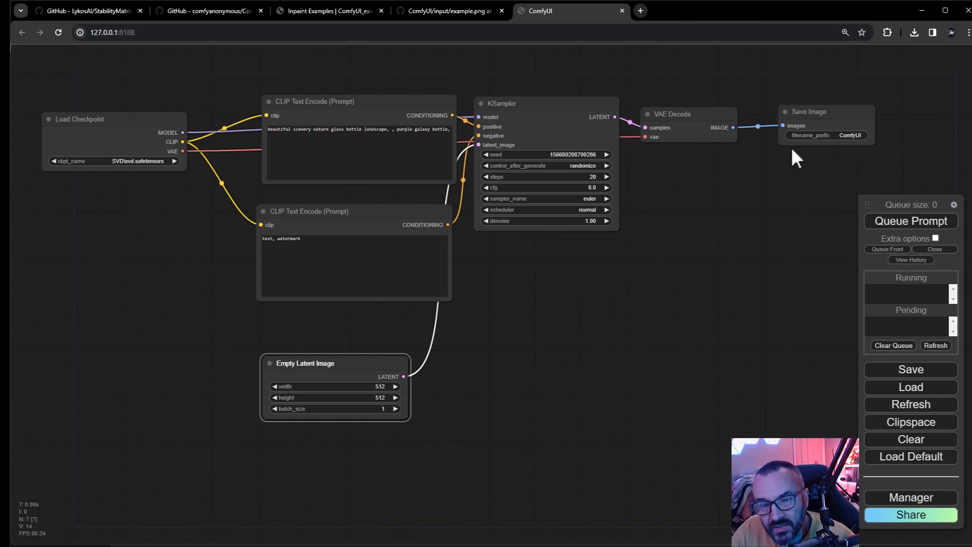
# Nudge VAE Decode closer to Save Image and add a VAE Encode node beneath the prompt nodes
pyautogui.moveTo(700, 113)
pyautogui.mouseDown()
pyautogui.moveTo(706, 100)
pyautogui.moveTo(703, 115)
pyautogui.mouseUp()
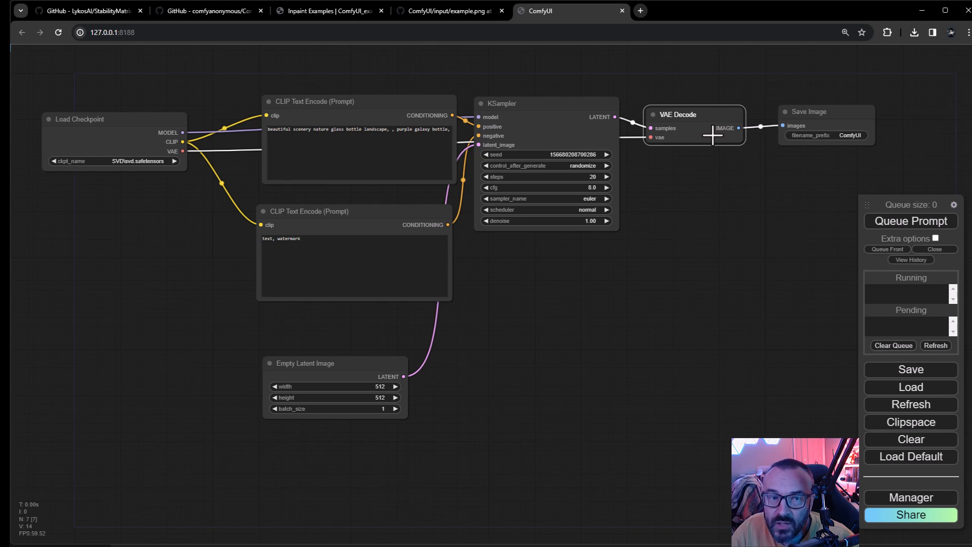
pyautogui.rightClick(168, 304)
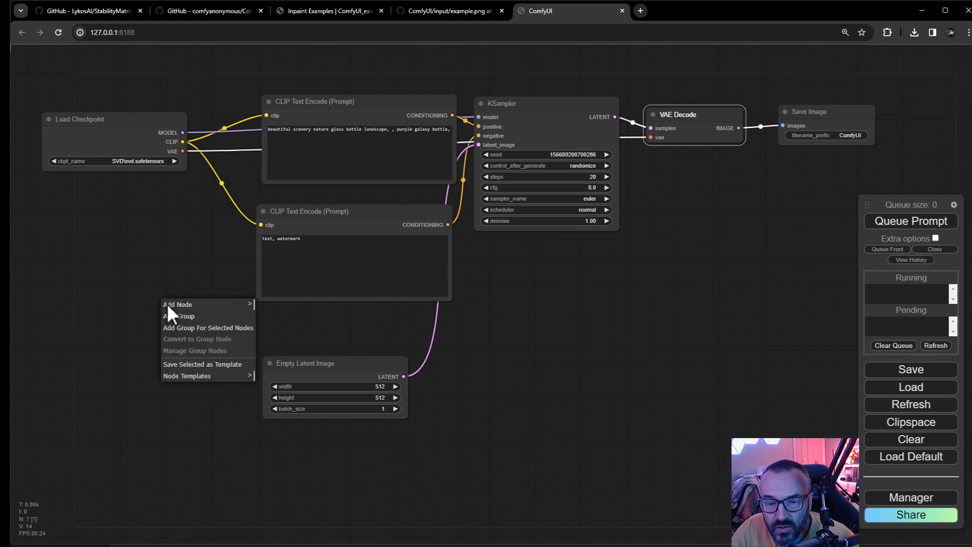
pyautogui.rightClick(193, 299)
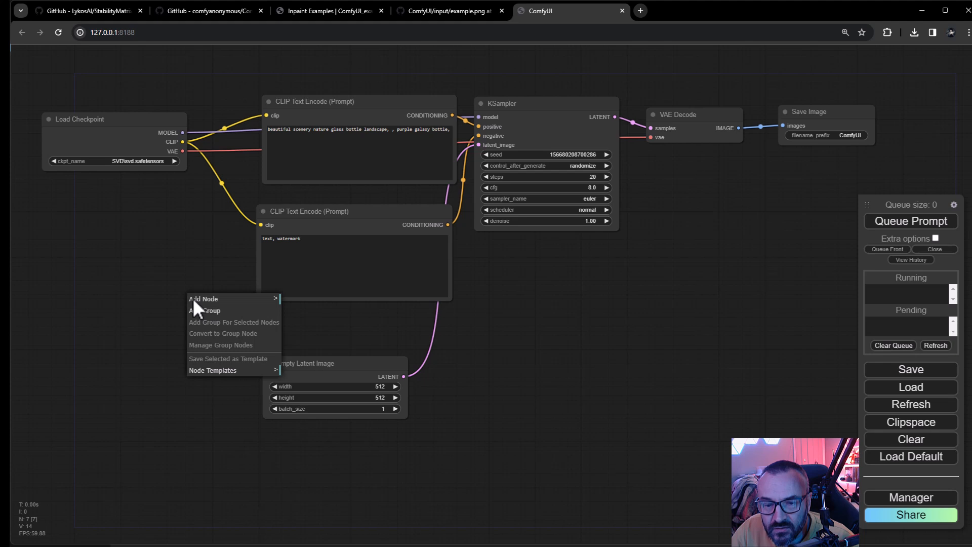
pyautogui.click(219, 301)
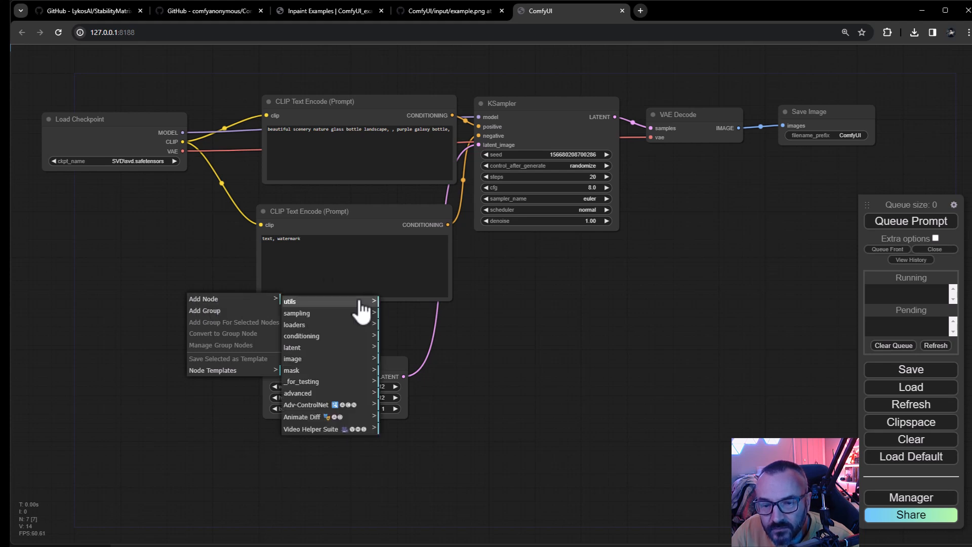
pyautogui.click(344, 349)
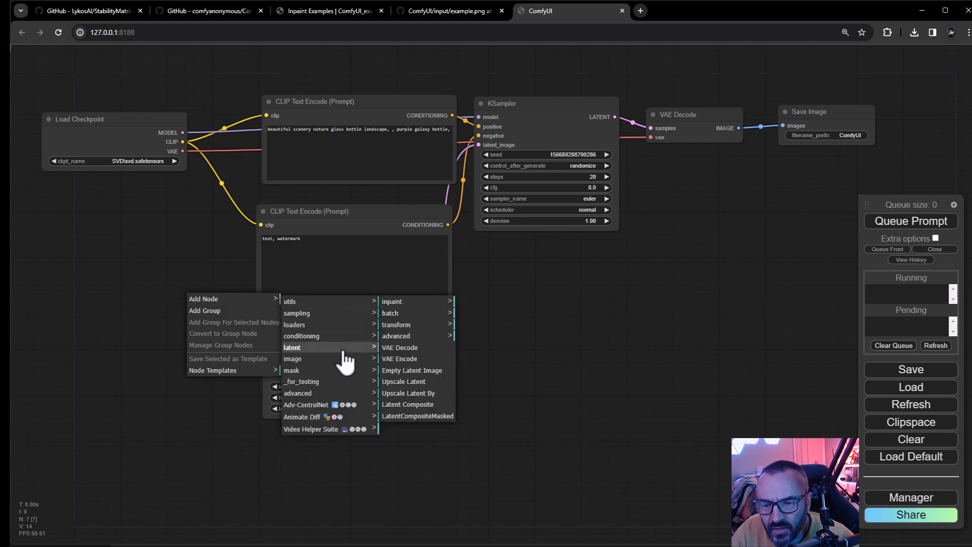
pyautogui.click(415, 359)
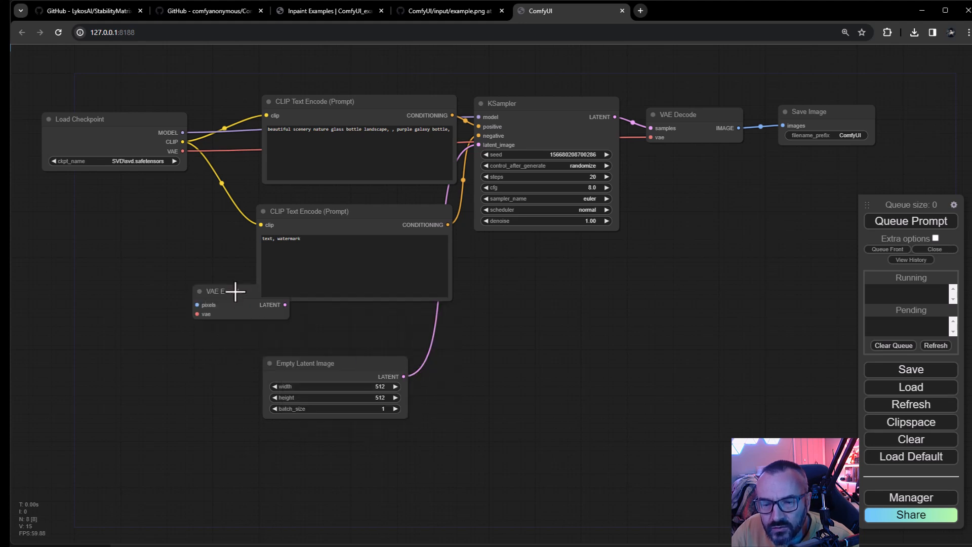
pyautogui.moveTo(232, 295); pyautogui.dragTo(223, 328)
# Move Empty Latent Image lower, connect the checkpoint's VAE output to VAE Encode, and place VAE Encode just above Empty Latent Image
pyautogui.moveTo(301, 362); pyautogui.dragTo(304, 395)
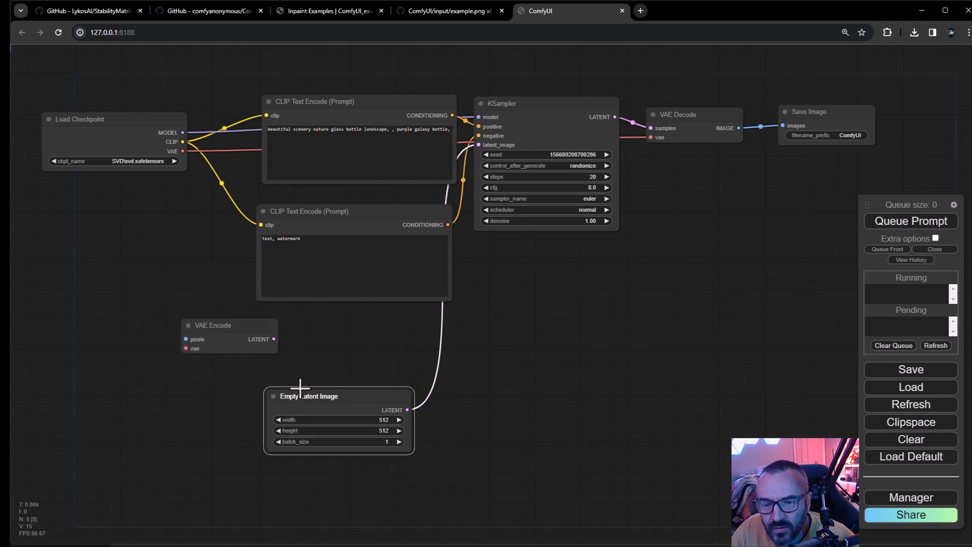
pyautogui.moveTo(243, 326); pyautogui.dragTo(284, 335)
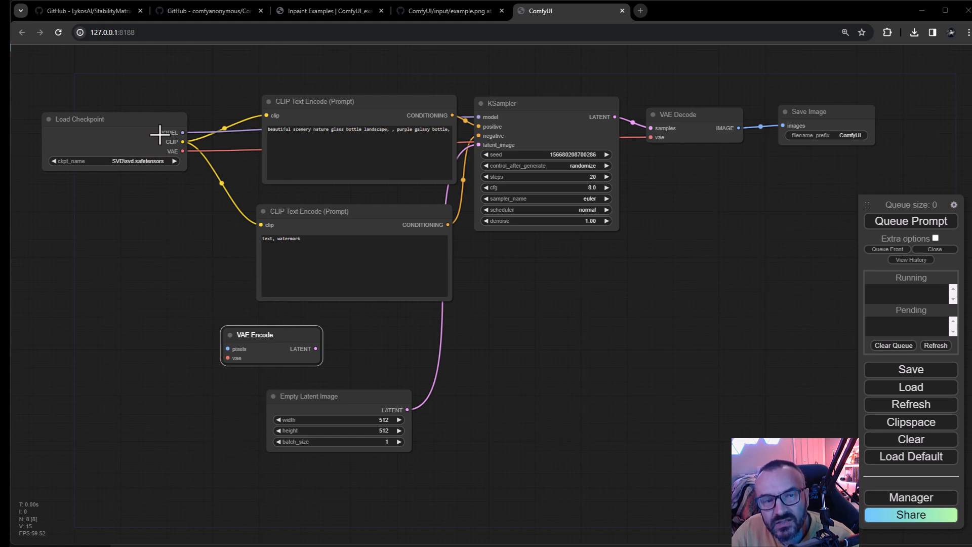
pyautogui.moveTo(183, 150); pyautogui.dragTo(227, 358)
pyautogui.moveTo(278, 336); pyautogui.dragTo(317, 339)
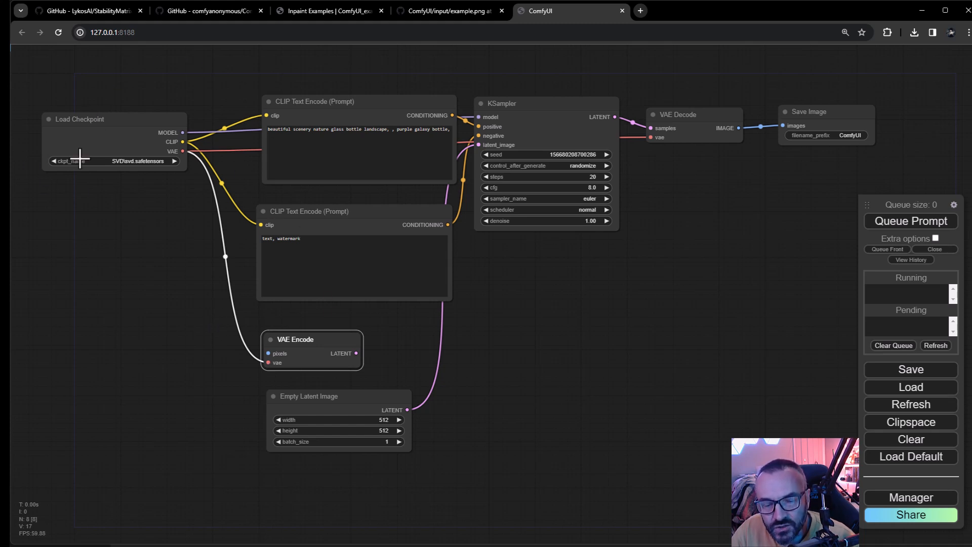
pyautogui.click(124, 217)
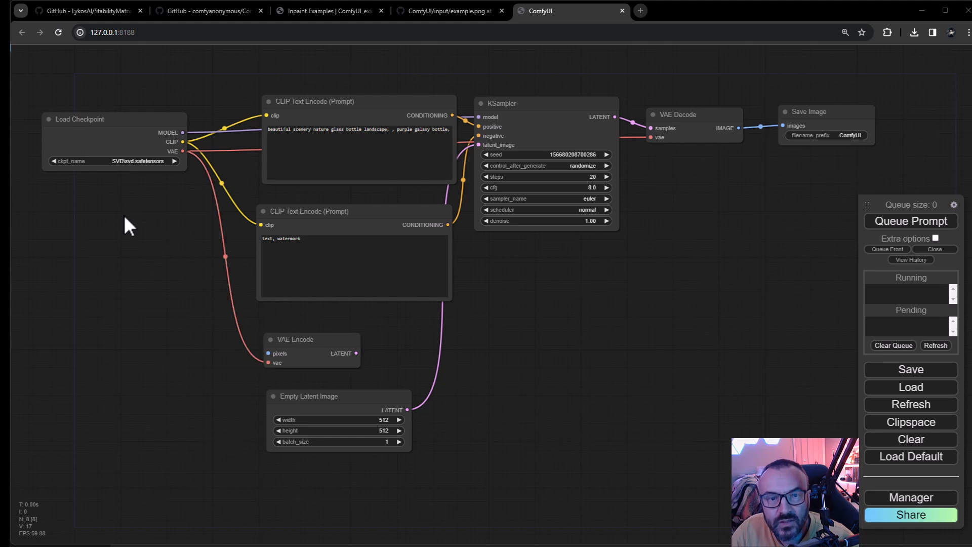
# Add a Load Image node and place it beside VAE Encode, below the Load Checkpoint node
pyautogui.rightClick(143, 283)
pyautogui.click(147, 281)
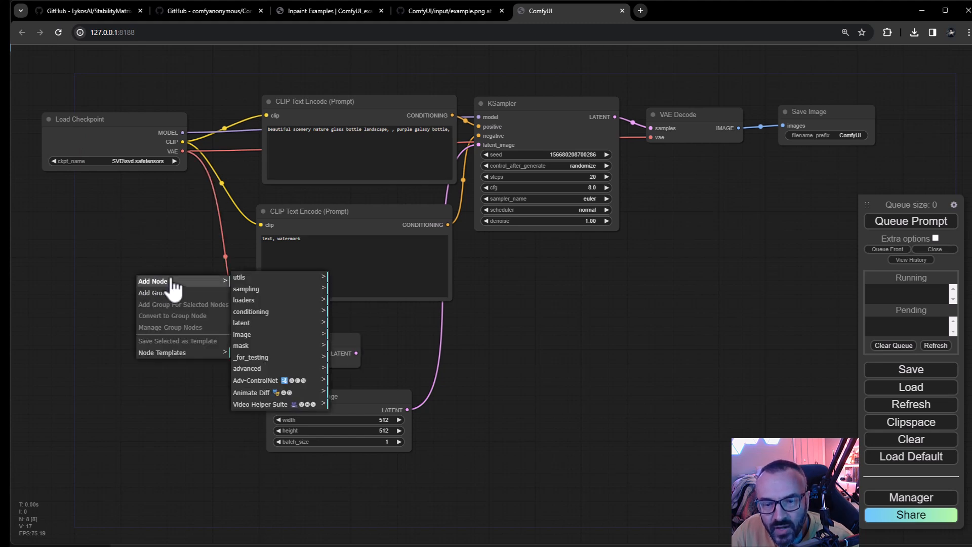
pyautogui.click(270, 335)
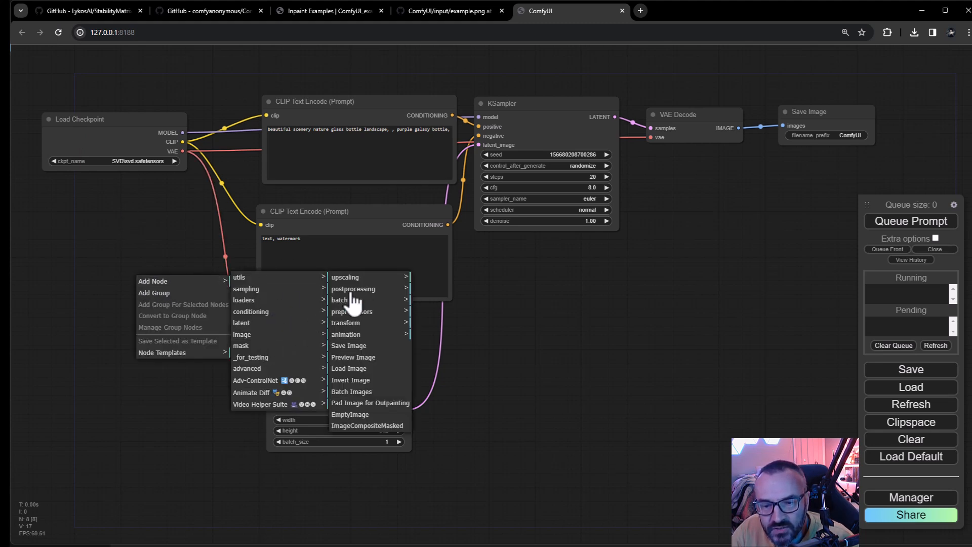
pyautogui.click(363, 373)
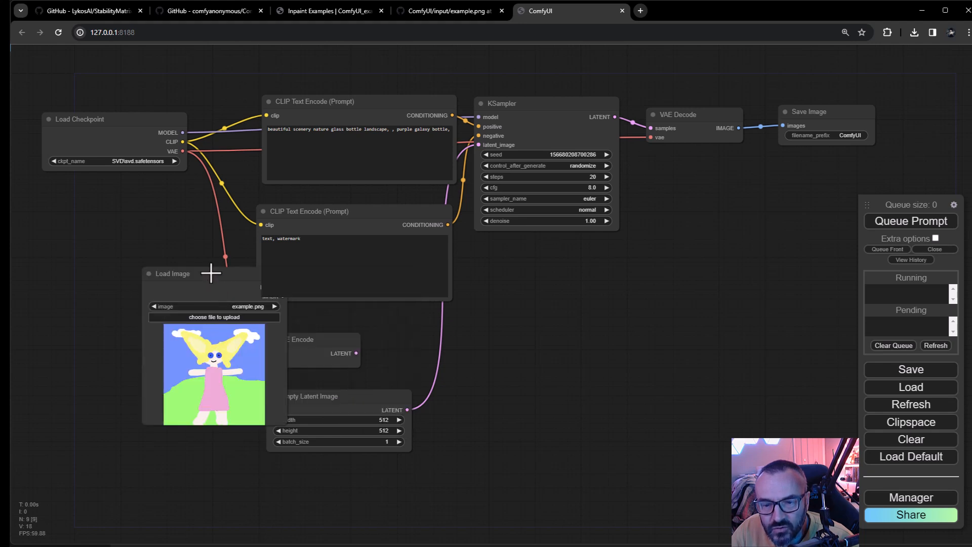
pyautogui.moveTo(211, 273); pyautogui.dragTo(149, 321)
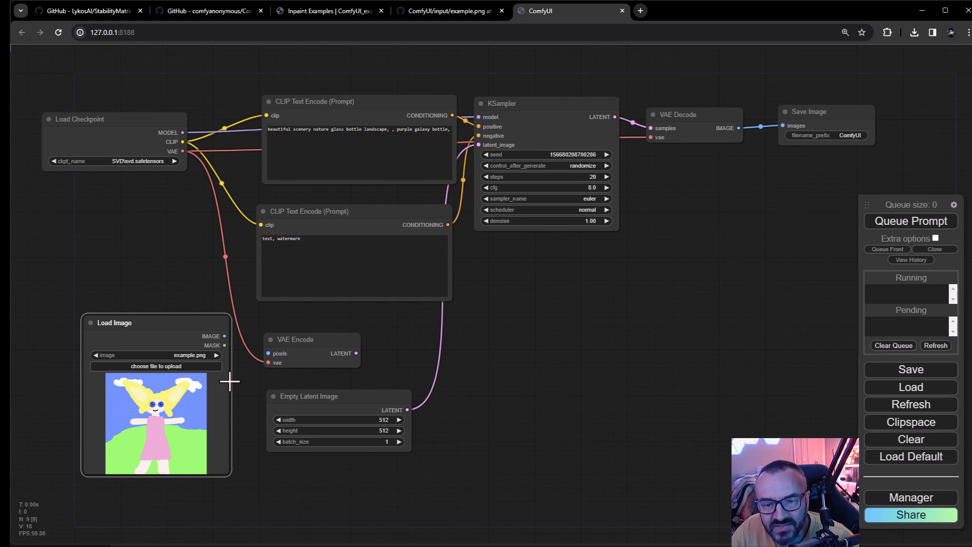
# Route Load Image through VAE Encode into the KSampler's latent_image input and delete the Empty Latent Image node
pyautogui.moveTo(225, 336); pyautogui.dragTo(270, 353)
pyautogui.moveTo(356, 353); pyautogui.dragTo(474, 145)
pyautogui.moveTo(354, 409); pyautogui.dragTo(526, 394)
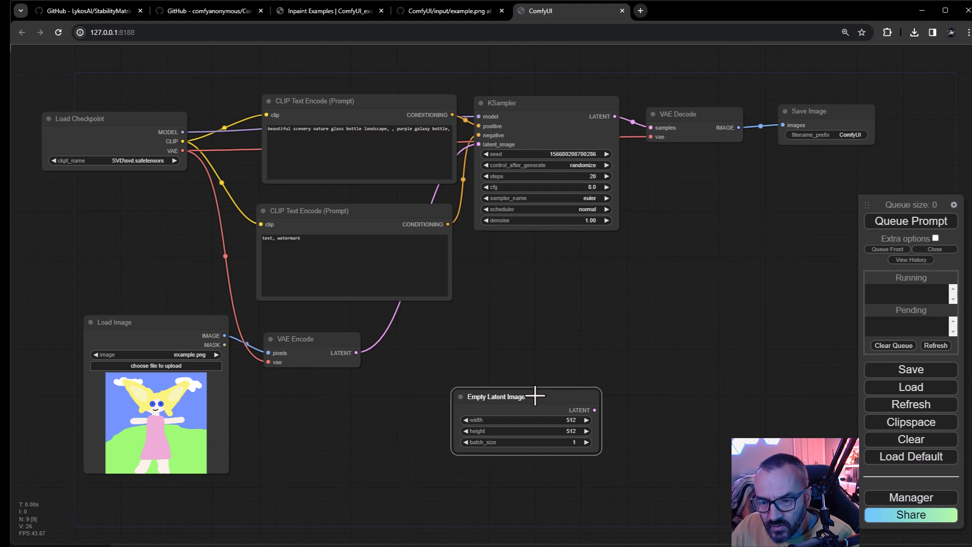
pyautogui.press('Delete')
# Paste the copied portrait of a young woman into the Load Image node
pyautogui.click(154, 322)
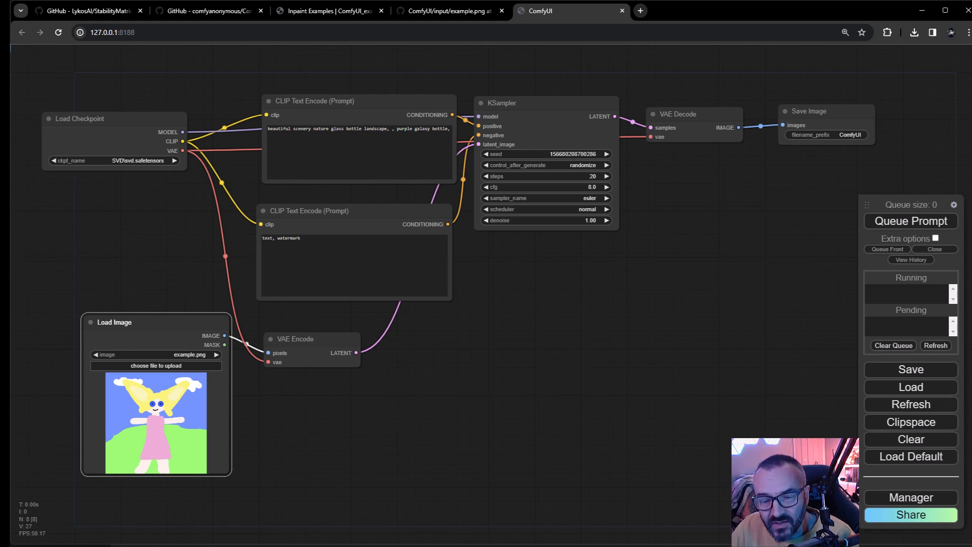
pyautogui.hotkey('ctrl', 'v')
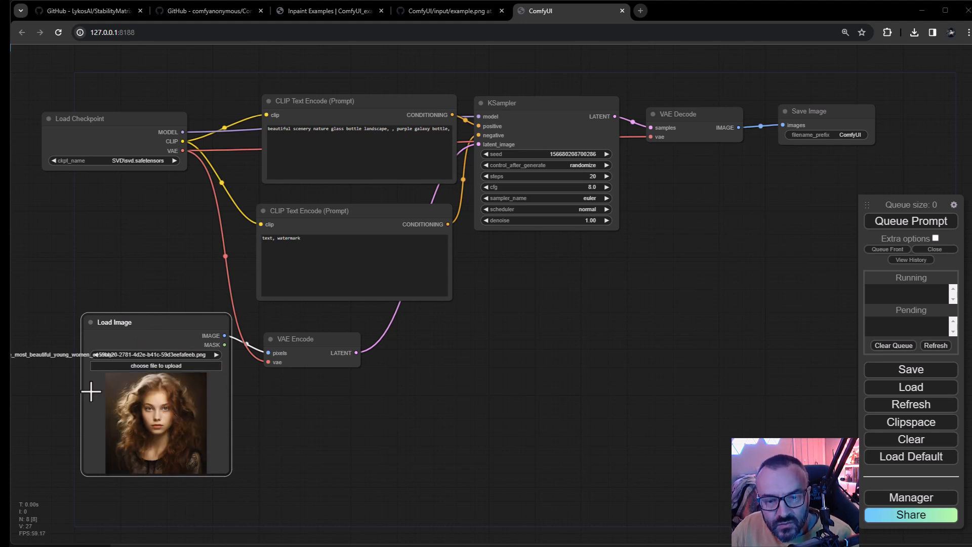
# Replace the positive prompt with "Witch portrait" and append ", nsfw" to the negative prompt
pyautogui.click(377, 129)
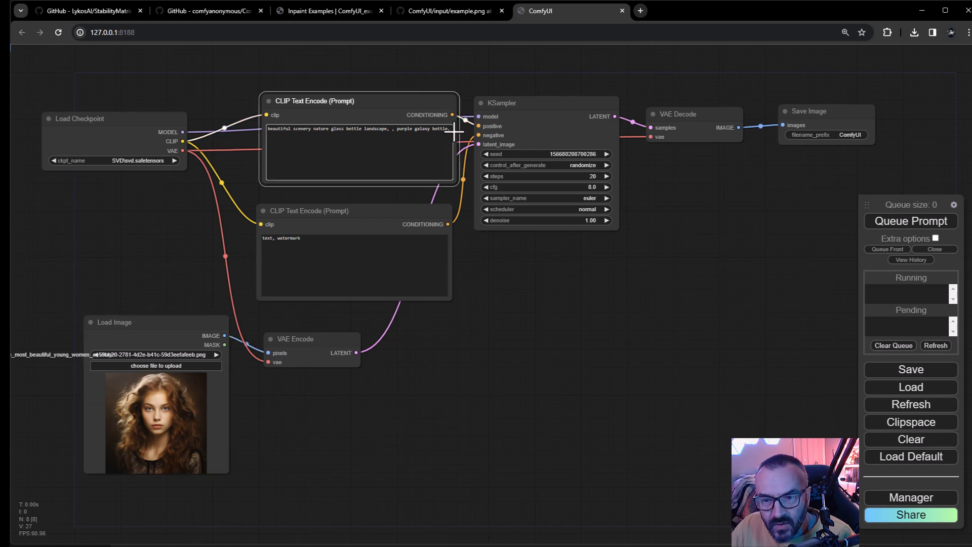
pyautogui.moveTo(449, 129); pyautogui.dragTo(415, 129)
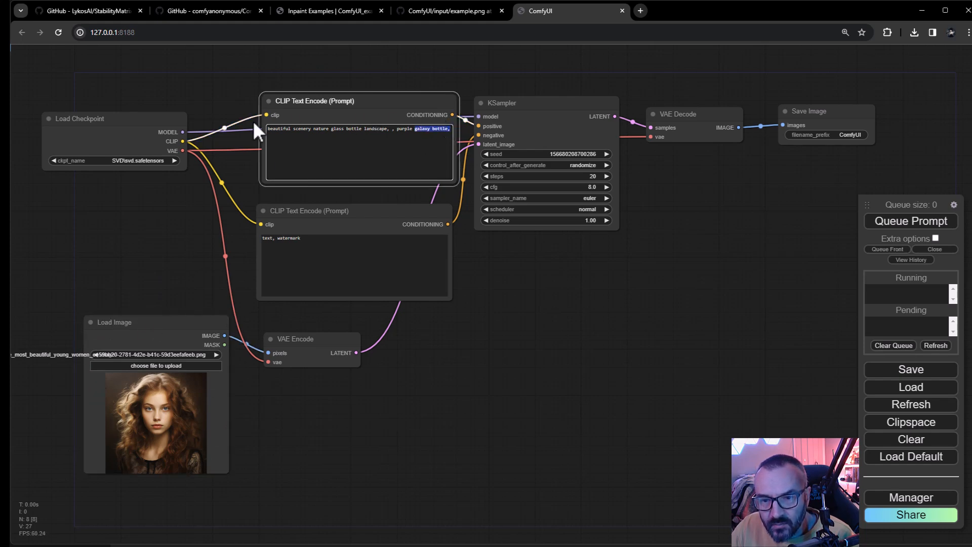
pyautogui.hotkey('ctrl', 'a')
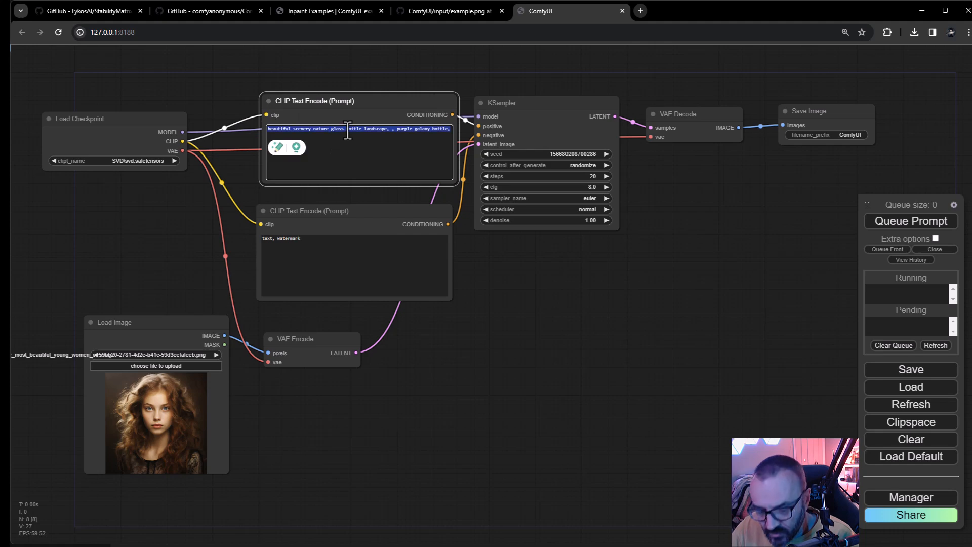
pyautogui.press('BackSpace')
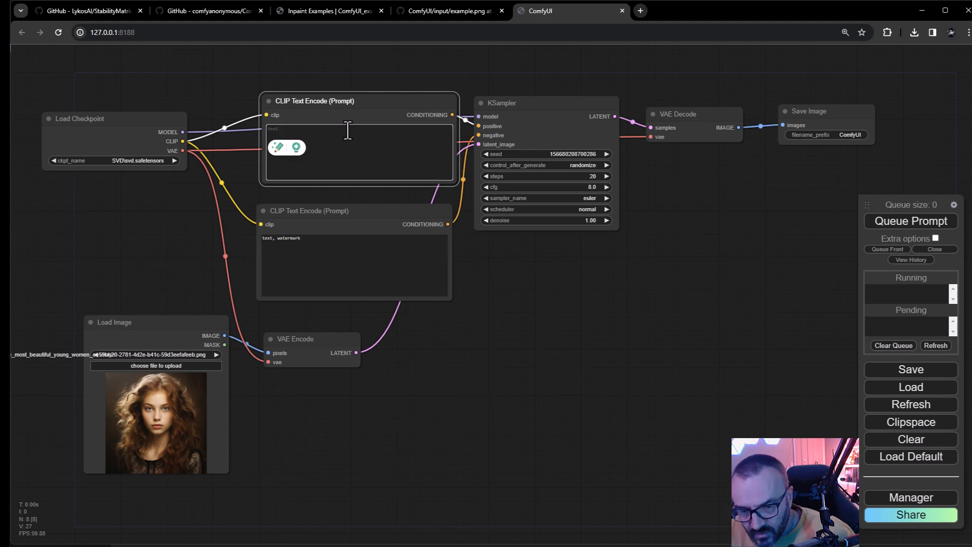
pyautogui.write('wi')
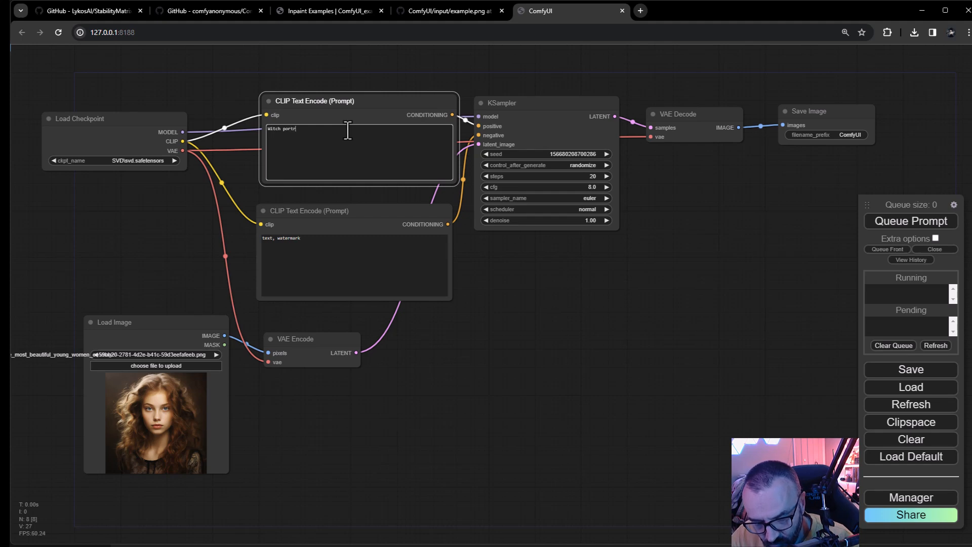
pyautogui.click(322, 243)
pyautogui.write(', nsfw')
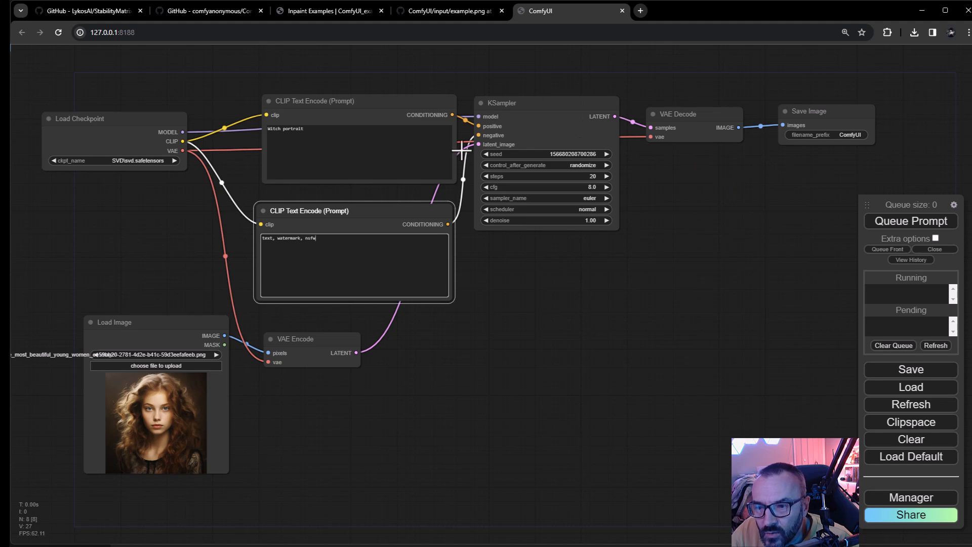
# Set the KSampler to 35 steps and queue the prompt
pyautogui.click(583, 176)
pyautogui.write('35')
pyautogui.click(766, 176)
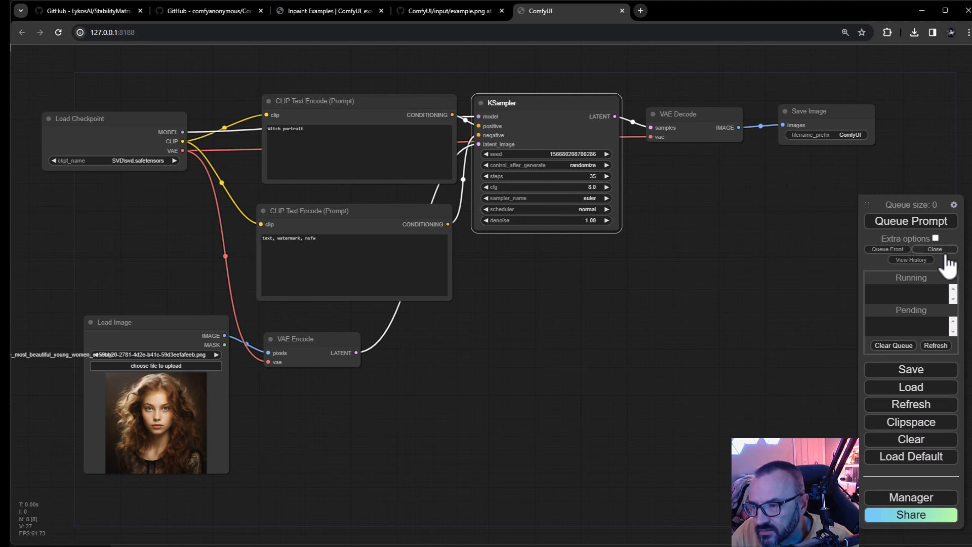
pyautogui.click(926, 223)
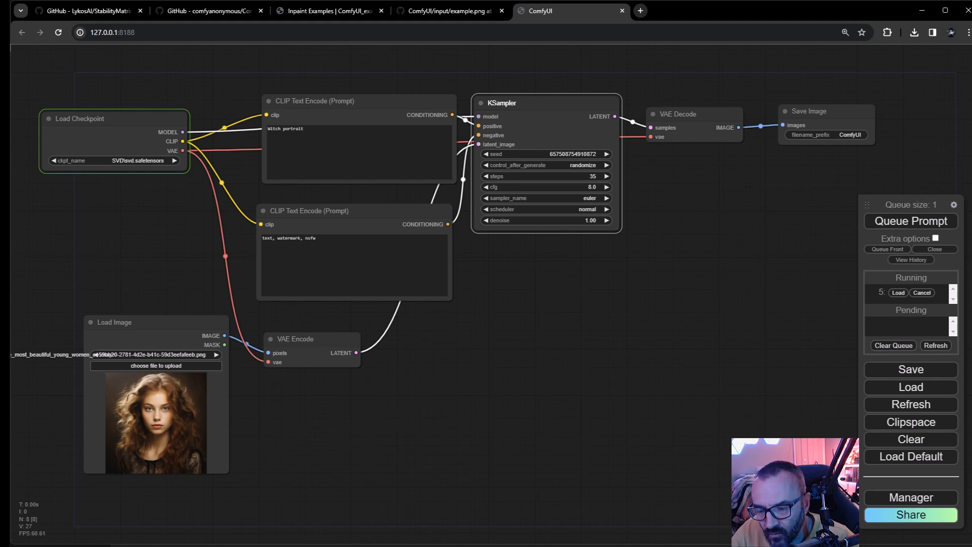
# Switch to Stability Matrix, inspect the model type reported in the ComfyUI console, and return to ComfyUI
pyautogui.hotkey('alt', 'Tab')
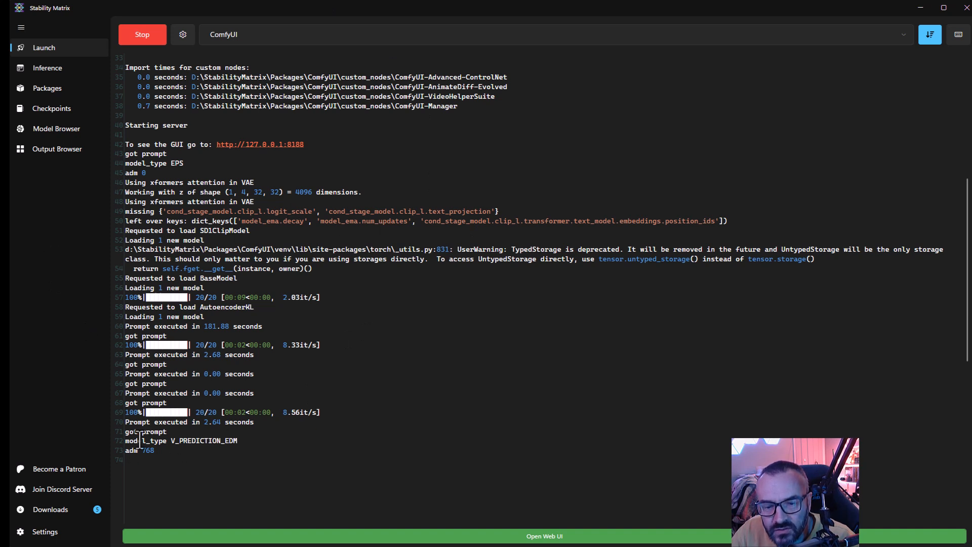
pyautogui.moveTo(240, 441); pyautogui.dragTo(122, 441)
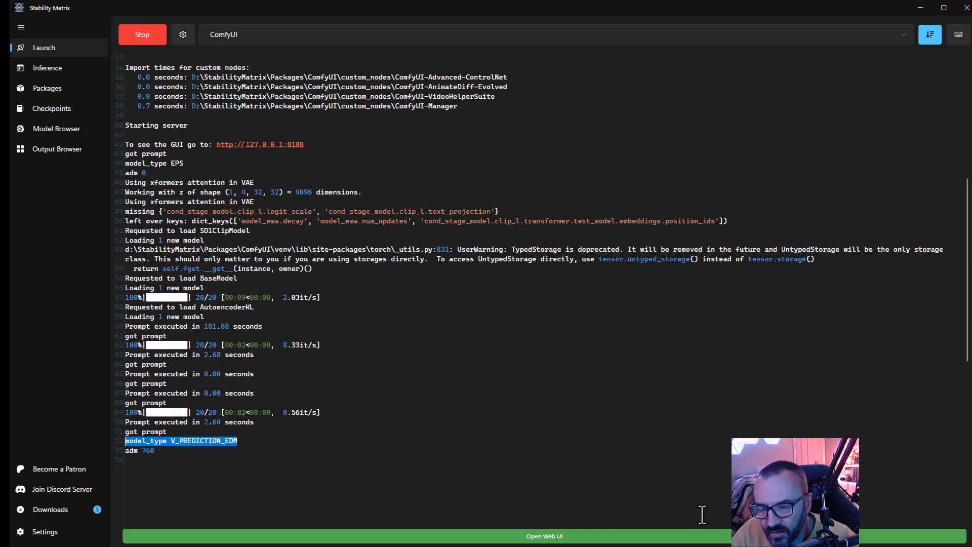
pyautogui.hotkey('alt', 'Tab')
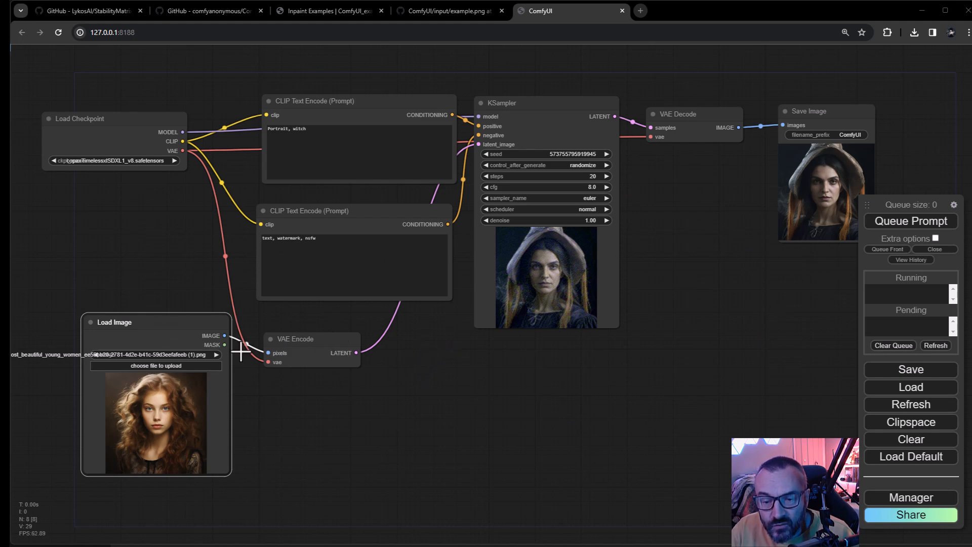
# Add an ImageCrop node from the image transform category and place it below VAE Encode
pyautogui.rightClick(400, 351)
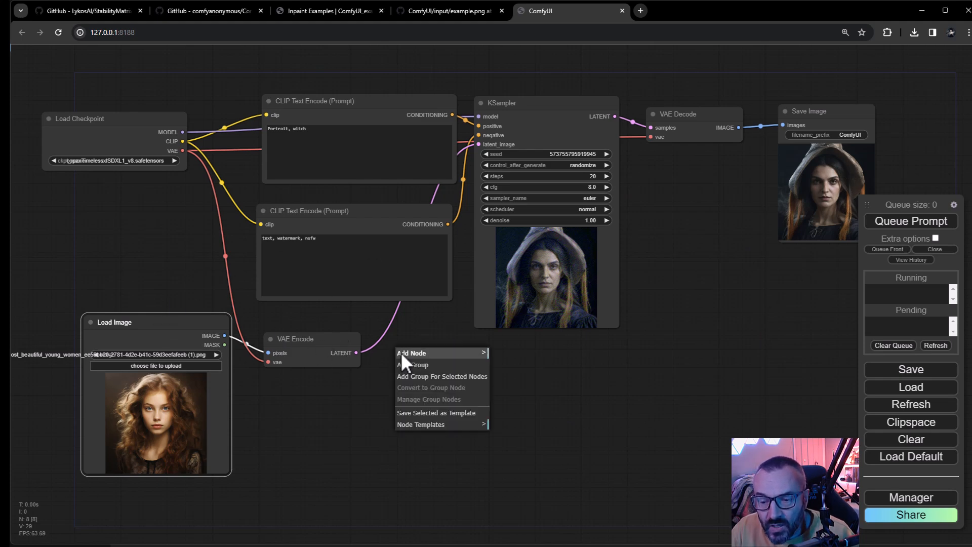
pyautogui.click(463, 355)
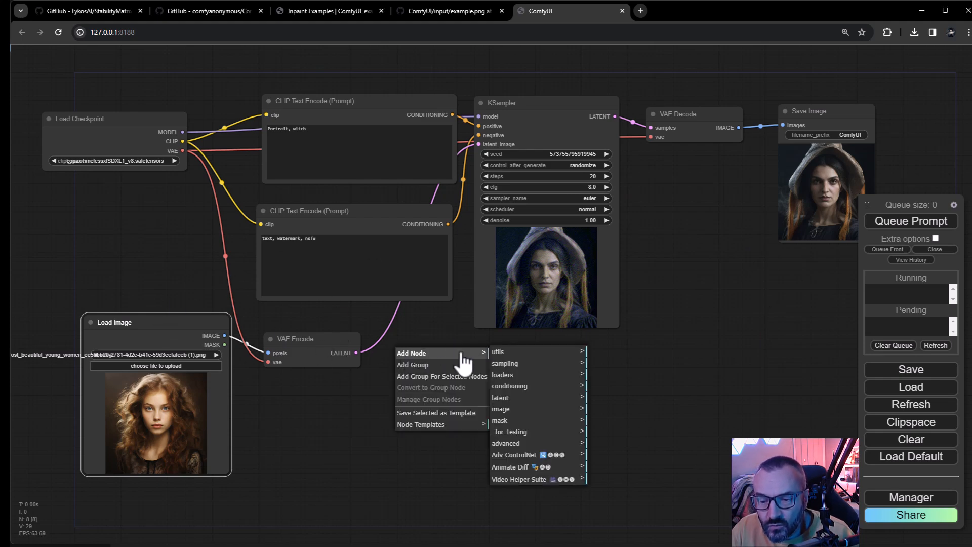
pyautogui.click(519, 410)
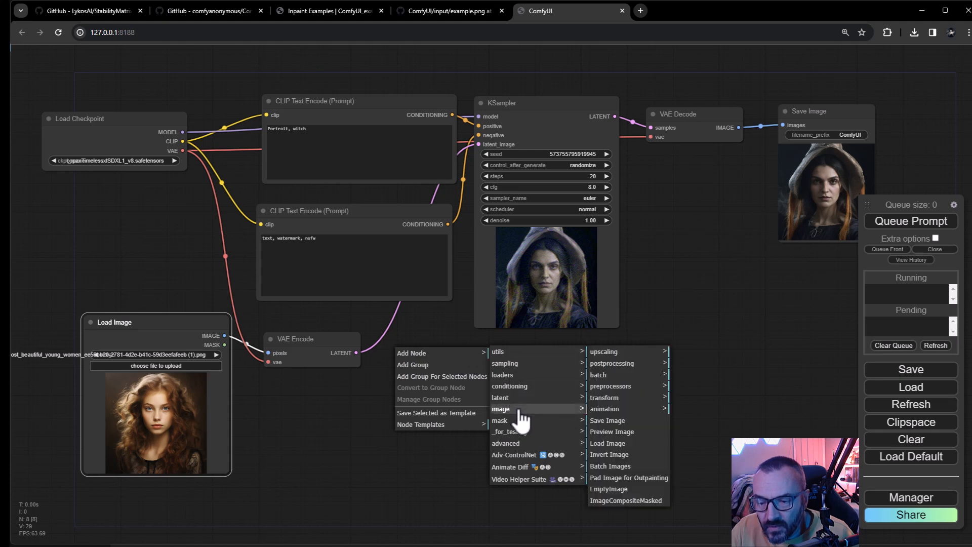
pyautogui.click(620, 387)
pyautogui.click(631, 399)
pyautogui.click(690, 354)
pyautogui.moveTo(484, 348); pyautogui.dragTo(400, 398)
# Connect Load Image's image output to ImageCrop and arrange VAE Encode and ImageCrop between Load Image and the KSampler
pyautogui.moveTo(225, 336); pyautogui.dragTo(322, 409)
pyautogui.moveTo(459, 410); pyautogui.dragTo(387, 343)
pyautogui.moveTo(395, 403); pyautogui.dragTo(326, 407)
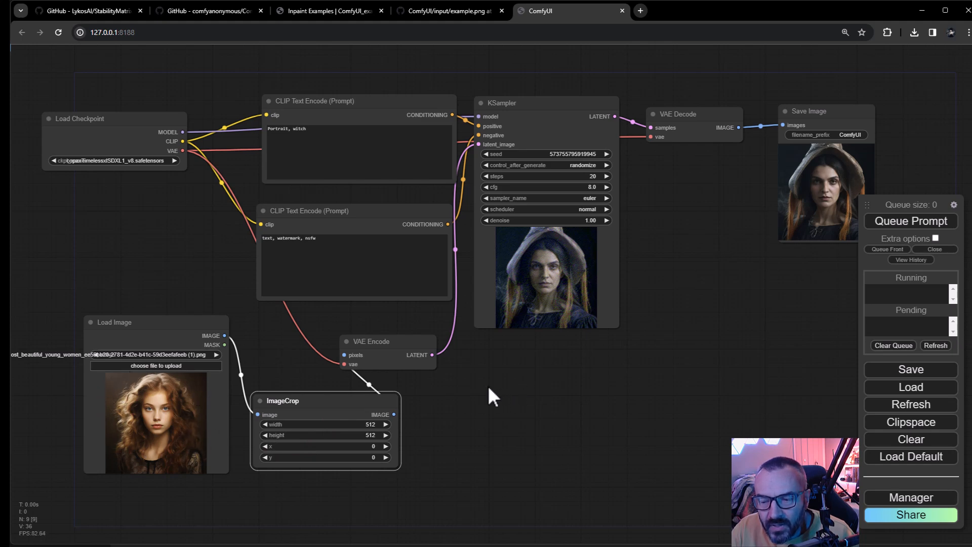
# Queue the prompt with the cropped image and nudge the ImageCrop and VAE Encode nodes closer together
pyautogui.click(917, 221)
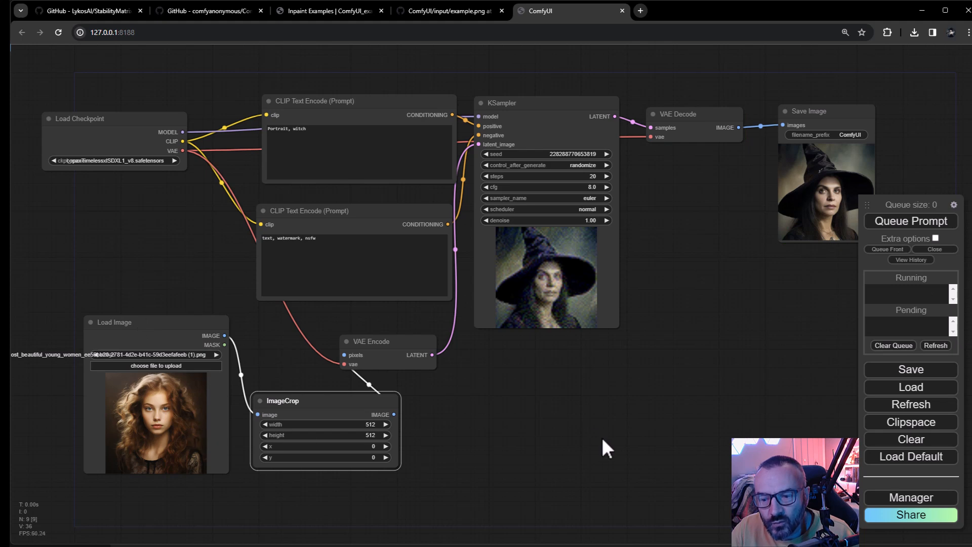
pyautogui.moveTo(331, 396); pyautogui.dragTo(327, 389)
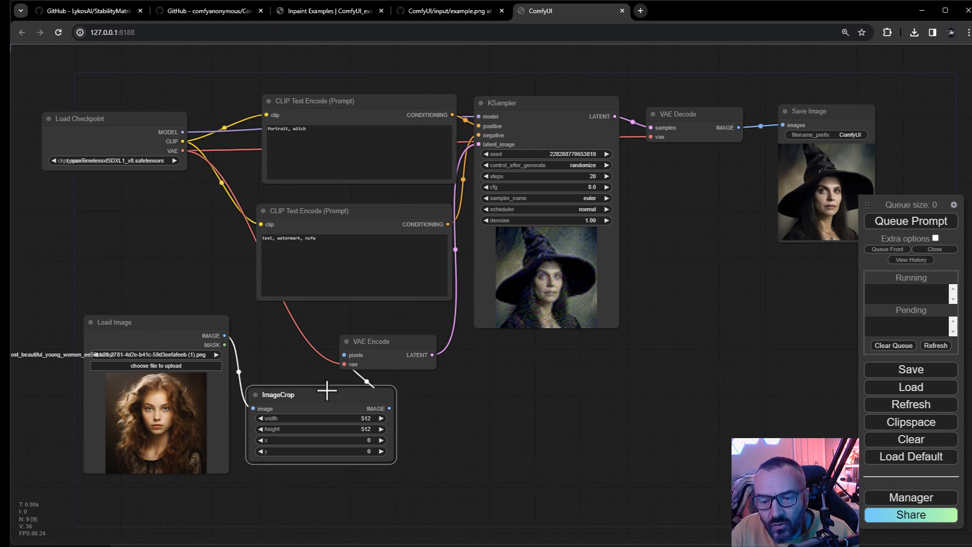
pyautogui.moveTo(373, 343)
pyautogui.mouseDown()
pyautogui.moveTo(383, 342)
pyautogui.moveTo(369, 348)
pyautogui.mouseUp()
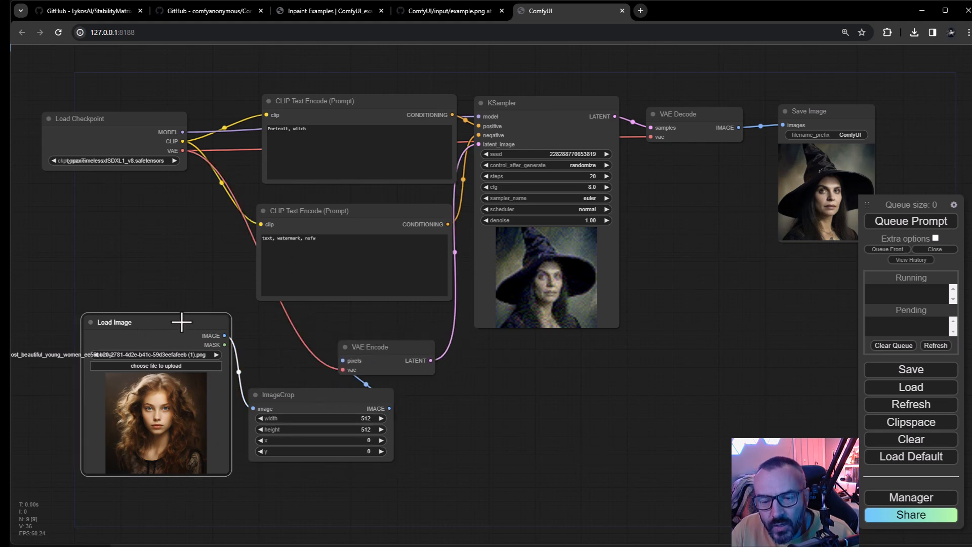
# Spread out the Load Image, ImageCrop, Save Image and VAE Decode nodes and shift the queue menu clear of the image preview
pyautogui.moveTo(180, 321); pyautogui.dragTo(164, 335)
pyautogui.moveTo(326, 395); pyautogui.dragTo(307, 391)
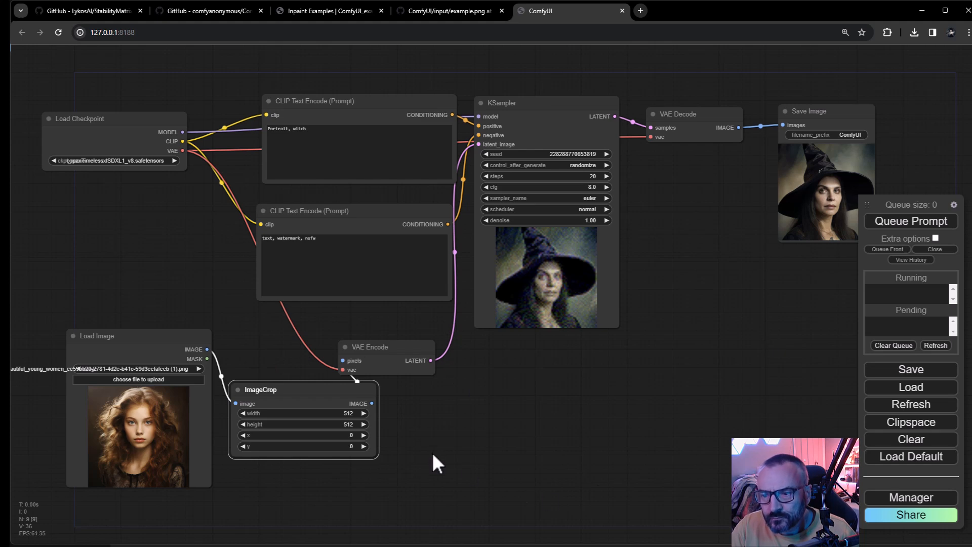
pyautogui.moveTo(844, 110); pyautogui.dragTo(903, 95)
pyautogui.moveTo(699, 116); pyautogui.dragTo(706, 104)
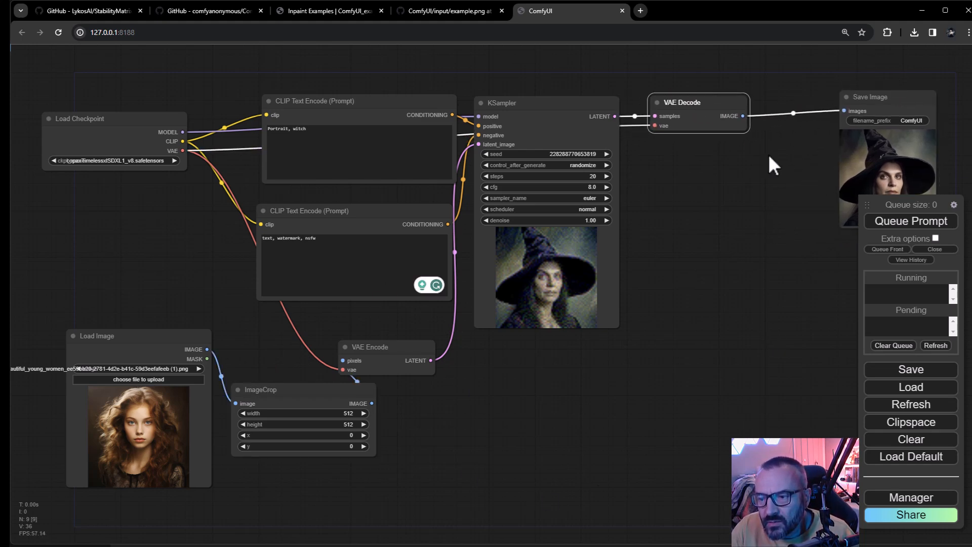
pyautogui.moveTo(913, 199)
pyautogui.mouseDown()
pyautogui.moveTo(896, 212)
pyautogui.moveTo(925, 213)
pyautogui.mouseUp()
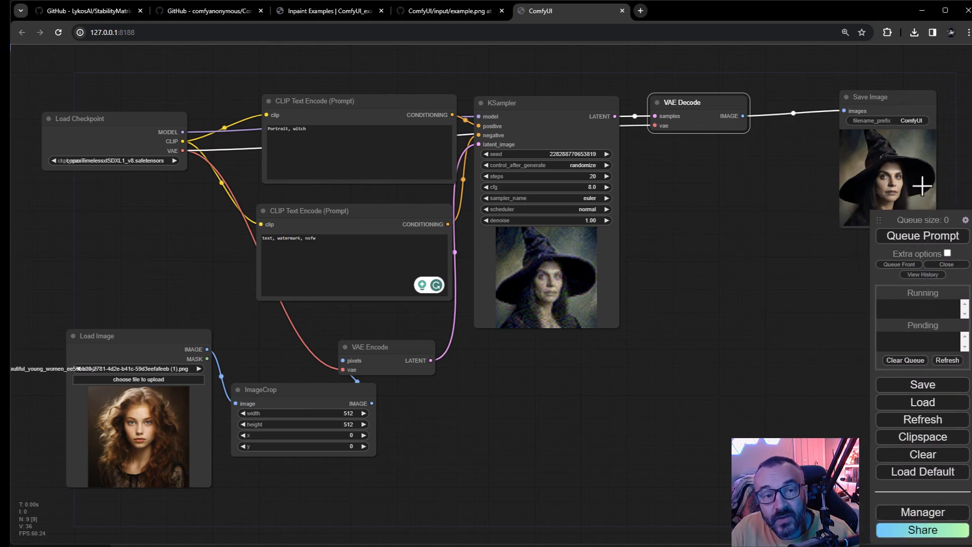
# Add an Upscale Image node from the image upscaling category and place it below VAE Decode
pyautogui.rightClick(692, 197)
pyautogui.click(740, 200)
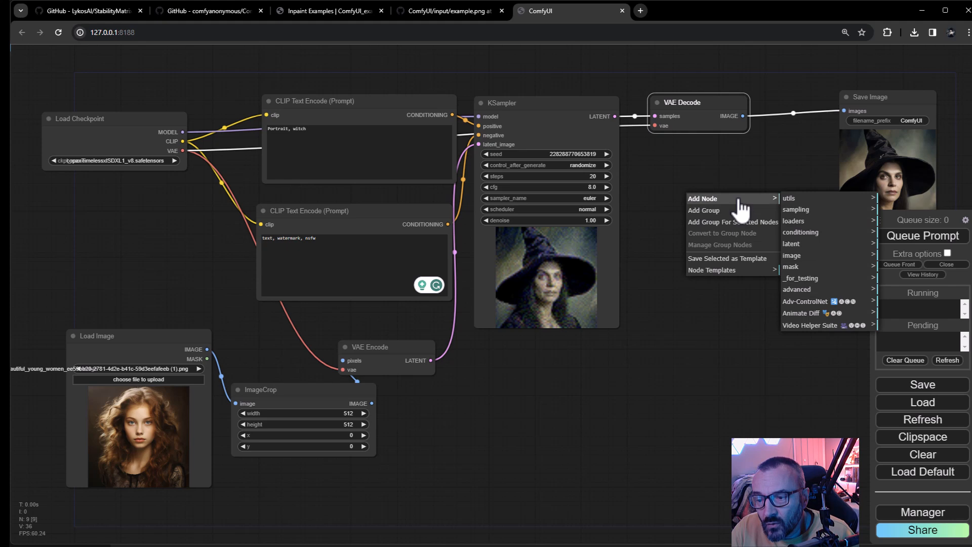
pyautogui.click(815, 256)
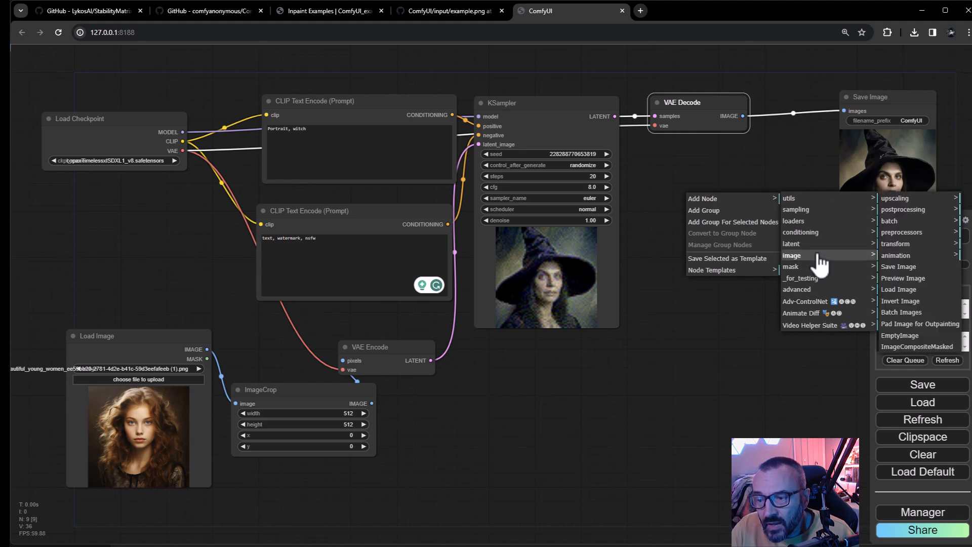
pyautogui.click(904, 200)
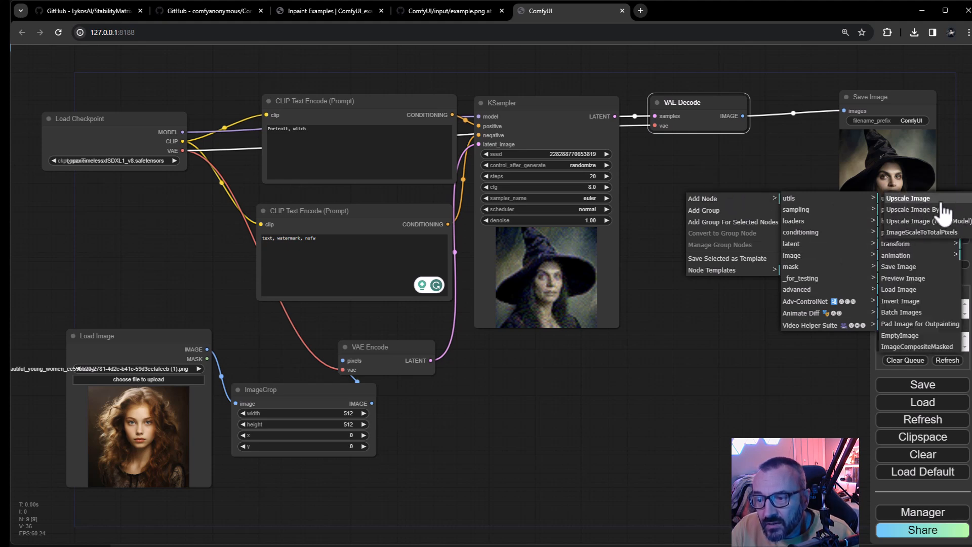
pyautogui.click(906, 199)
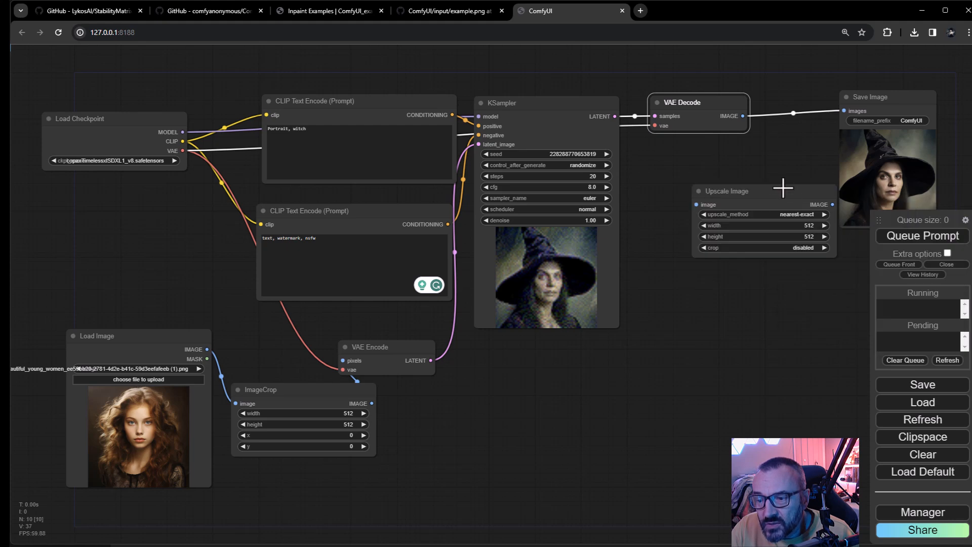
pyautogui.moveTo(784, 192); pyautogui.dragTo(749, 191)
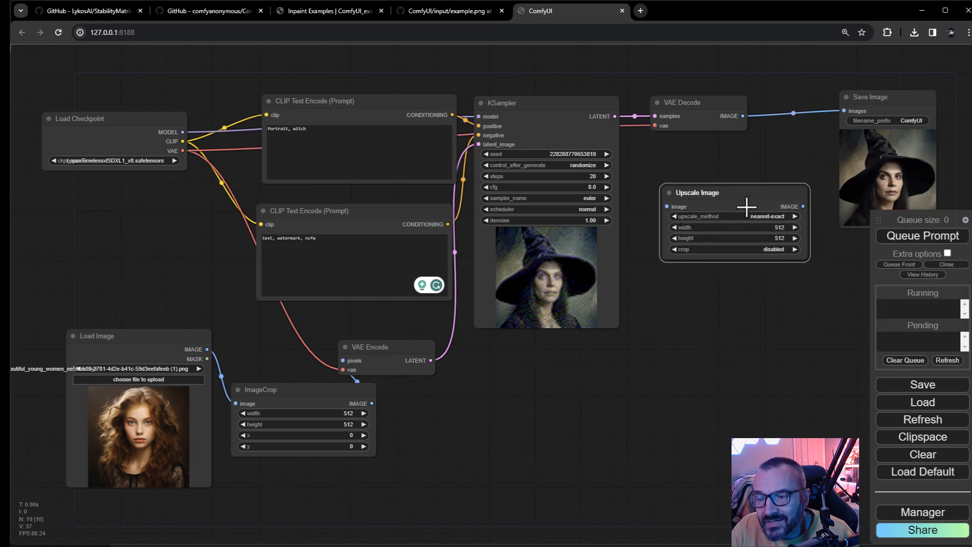
# Route VAE Decode's image output through Upscale Image into Save Image's images input
pyautogui.moveTo(743, 116); pyautogui.dragTo(667, 206)
pyautogui.moveTo(800, 205); pyautogui.dragTo(844, 111)
# Set Upscale Image's width and height to 768 and queue the prompt
pyautogui.click(799, 223)
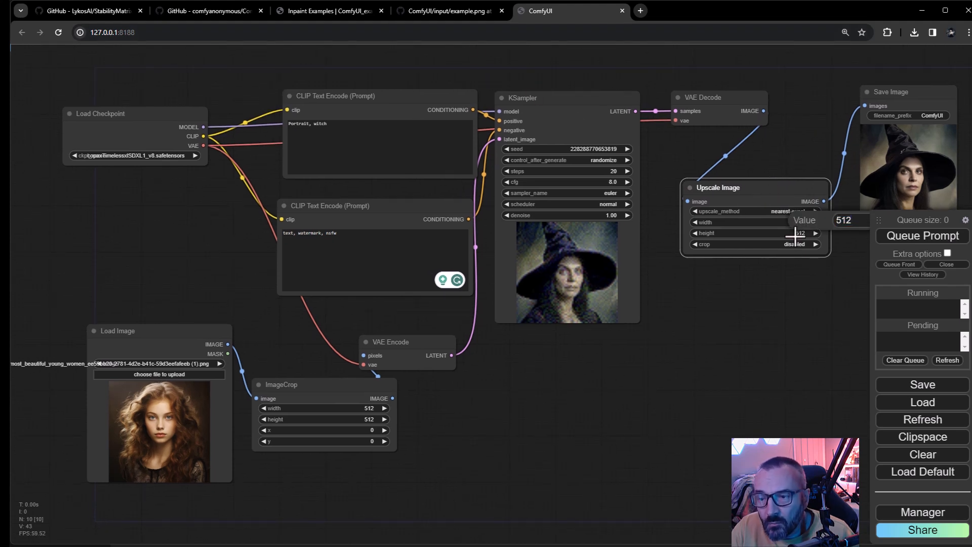
pyautogui.doubleClick(844, 221)
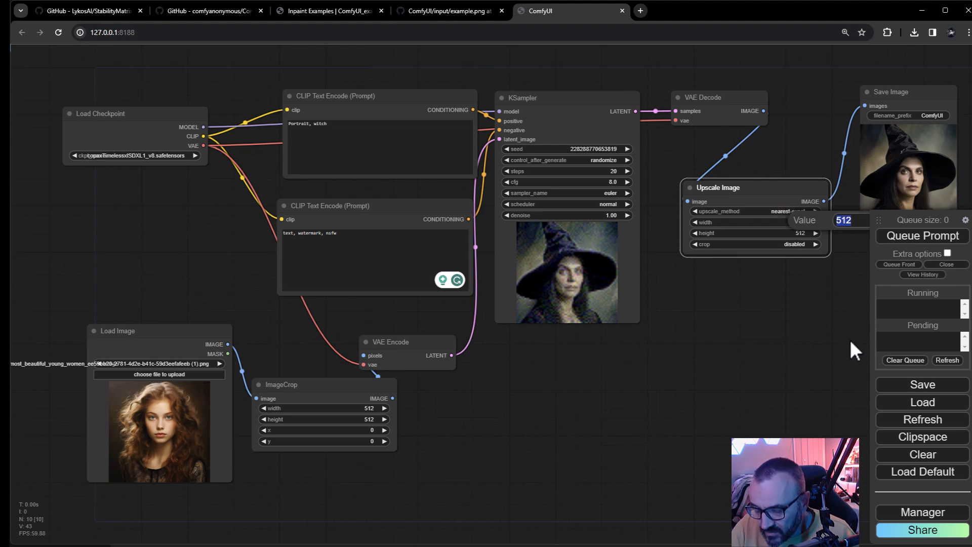
pyautogui.write('768')
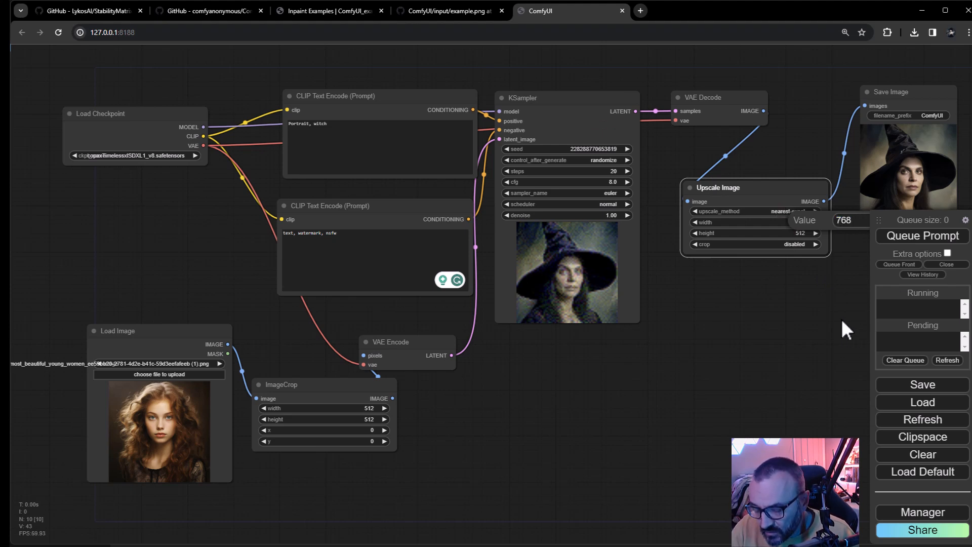
pyautogui.press('Return')
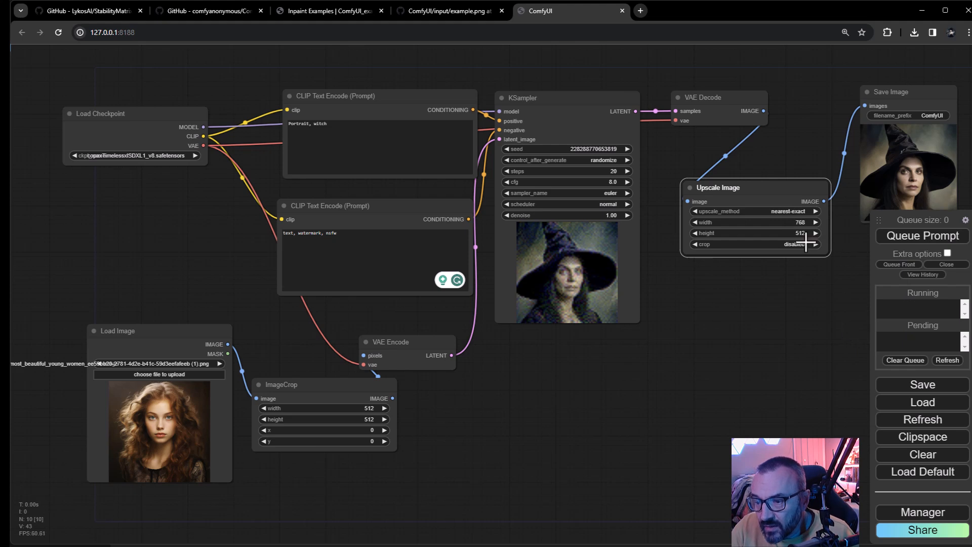
pyautogui.click(805, 234)
pyautogui.write('768')
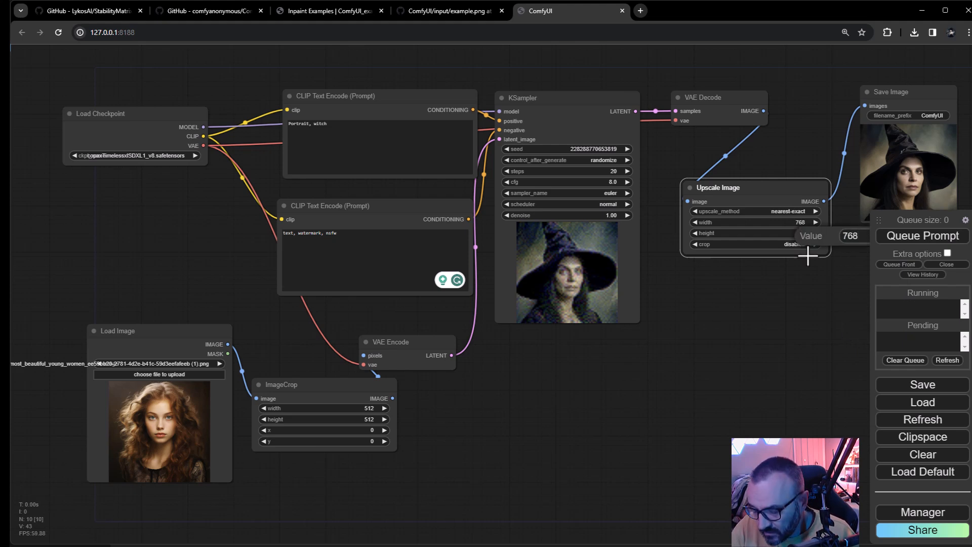
pyautogui.press('Return')
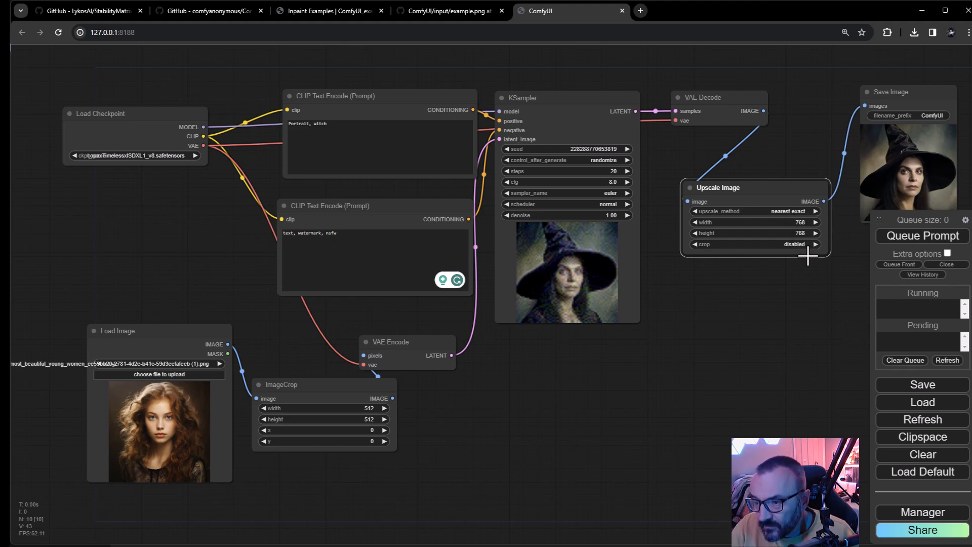
pyautogui.click(920, 237)
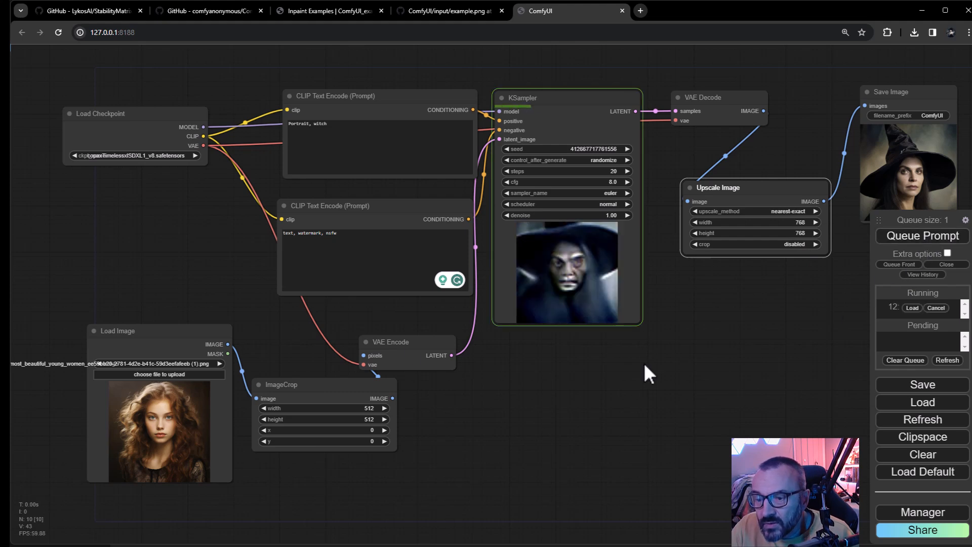